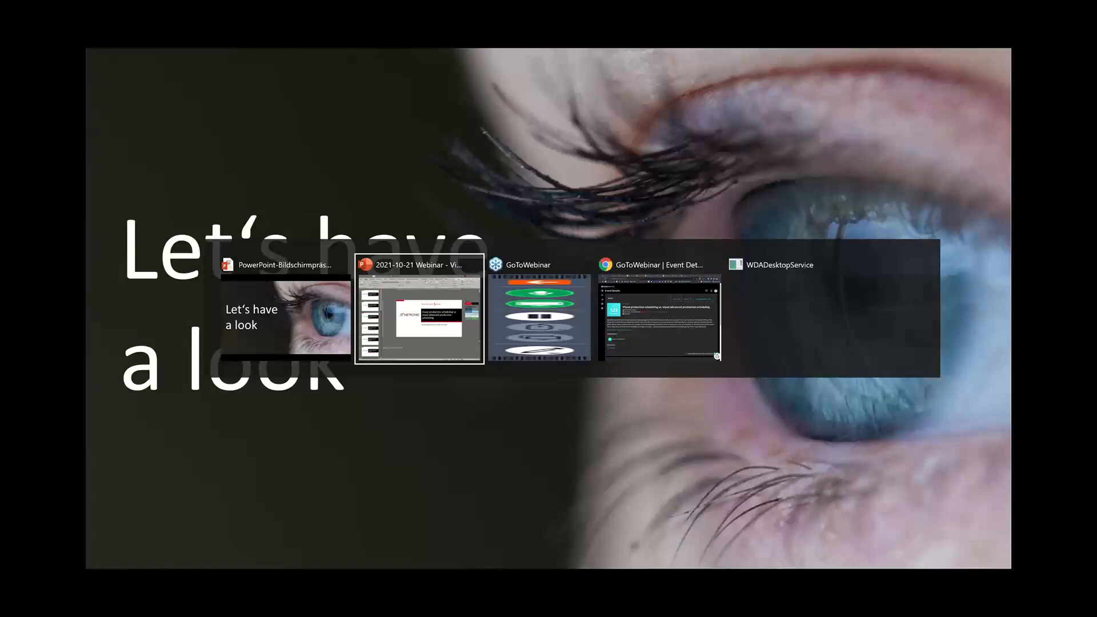
# - Switch to Chrome, refresh the paused Dynamics 365 Business Central session and sign in with the prefilled credentials
pyautogui.hotkey('alt', 'Tab')
pyautogui.hotkey('alt', 'Tab')
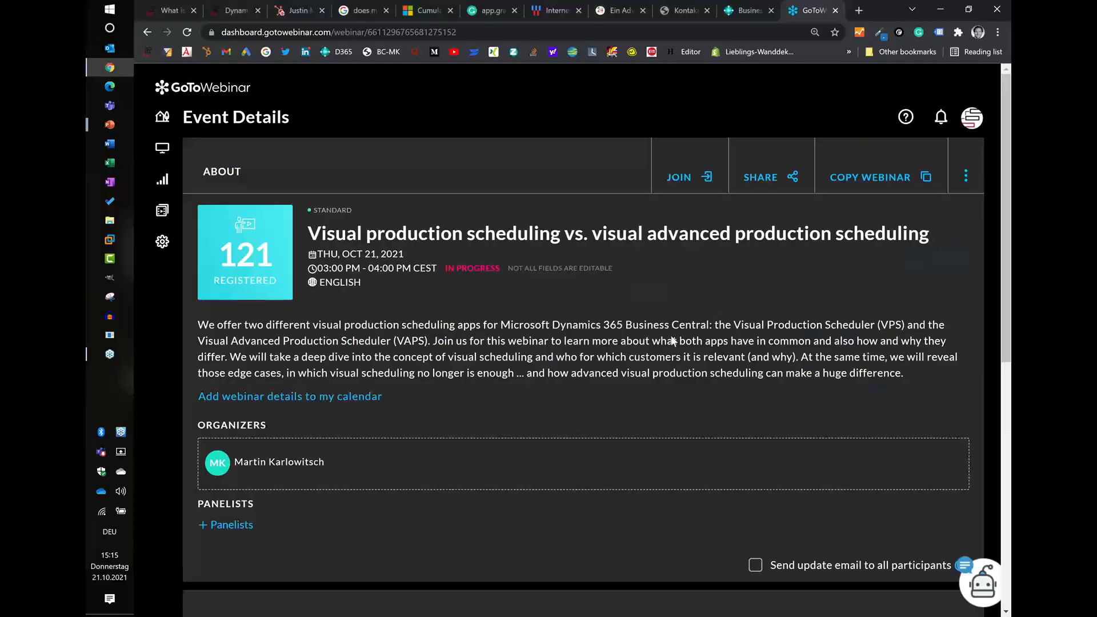
pyautogui.click(747, 10)
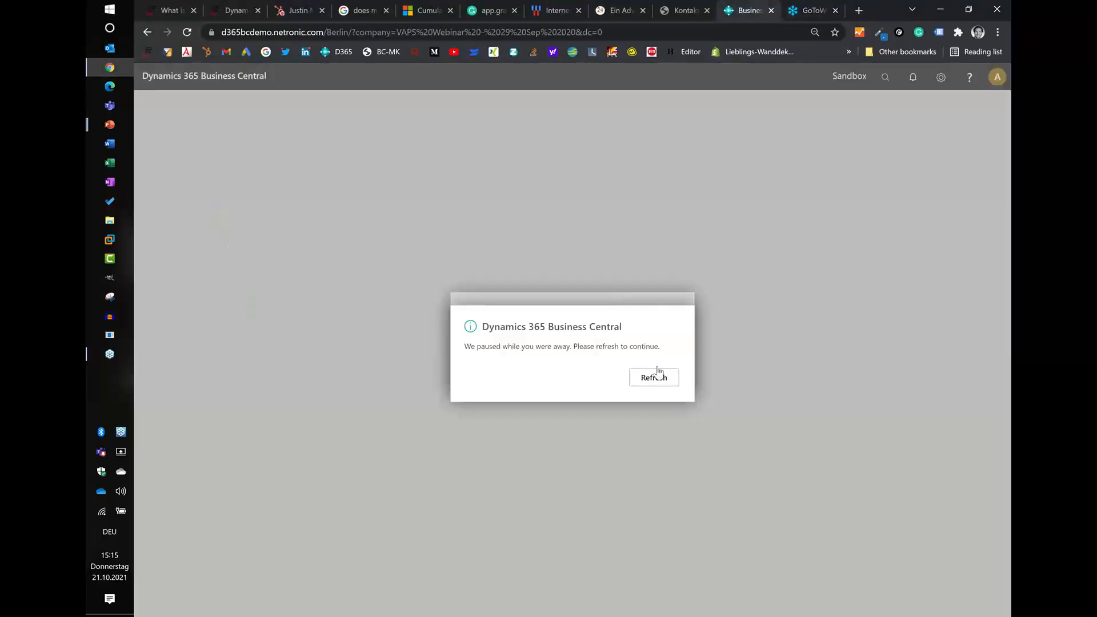
pyautogui.click(647, 382)
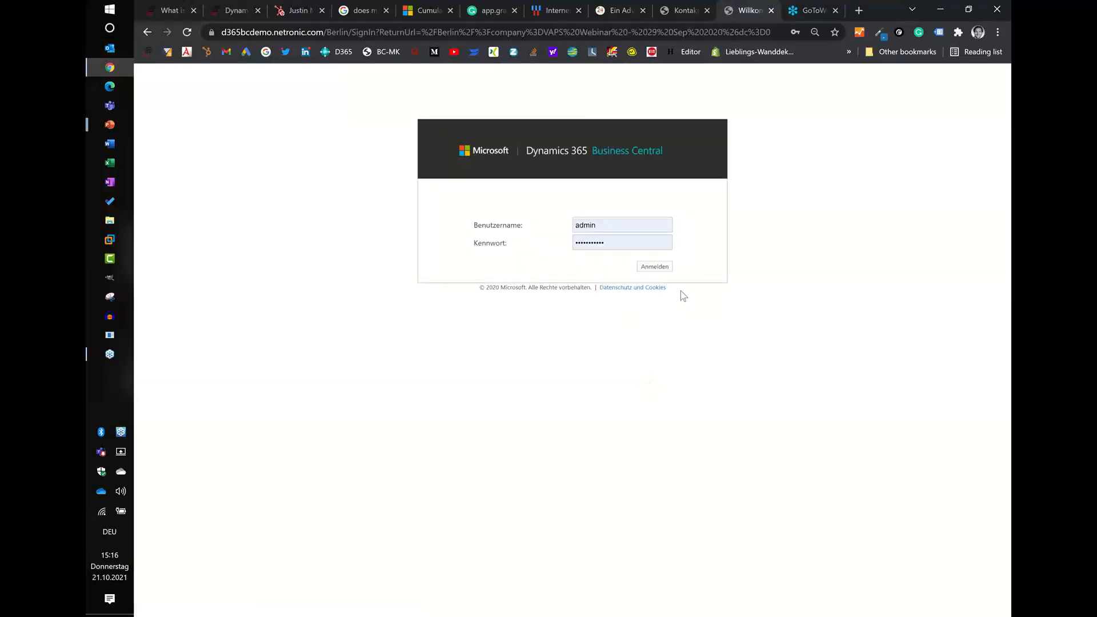
pyautogui.click(649, 277)
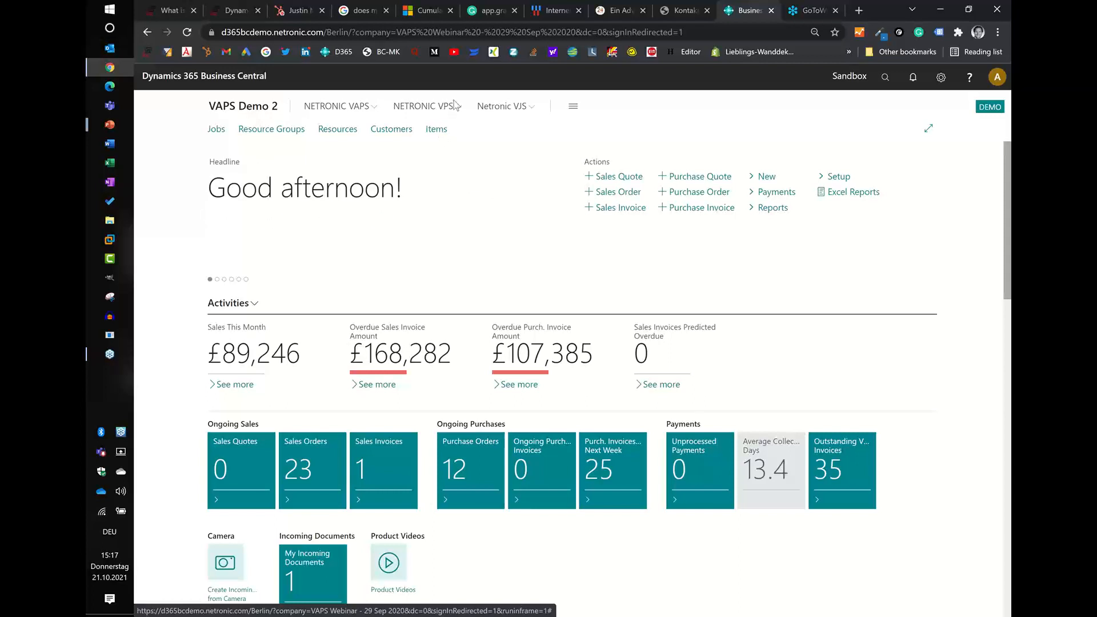
# - Open the Visual Production Scheduler of NETRONIC VPS from the VAPS Demo 2 role centre
pyautogui.click(446, 111)
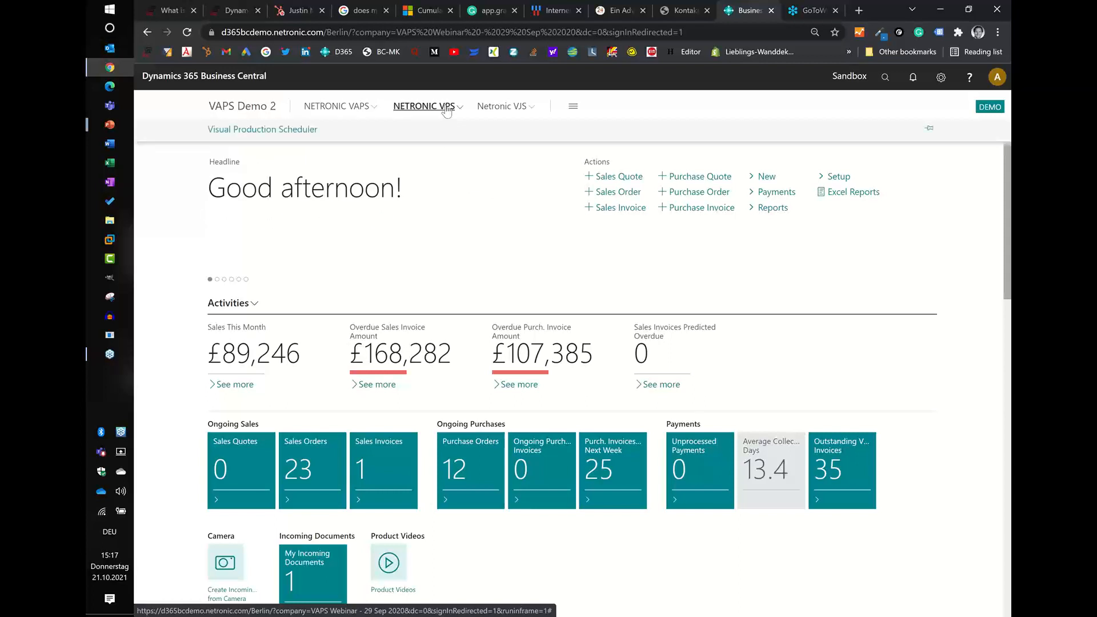
pyautogui.click(273, 132)
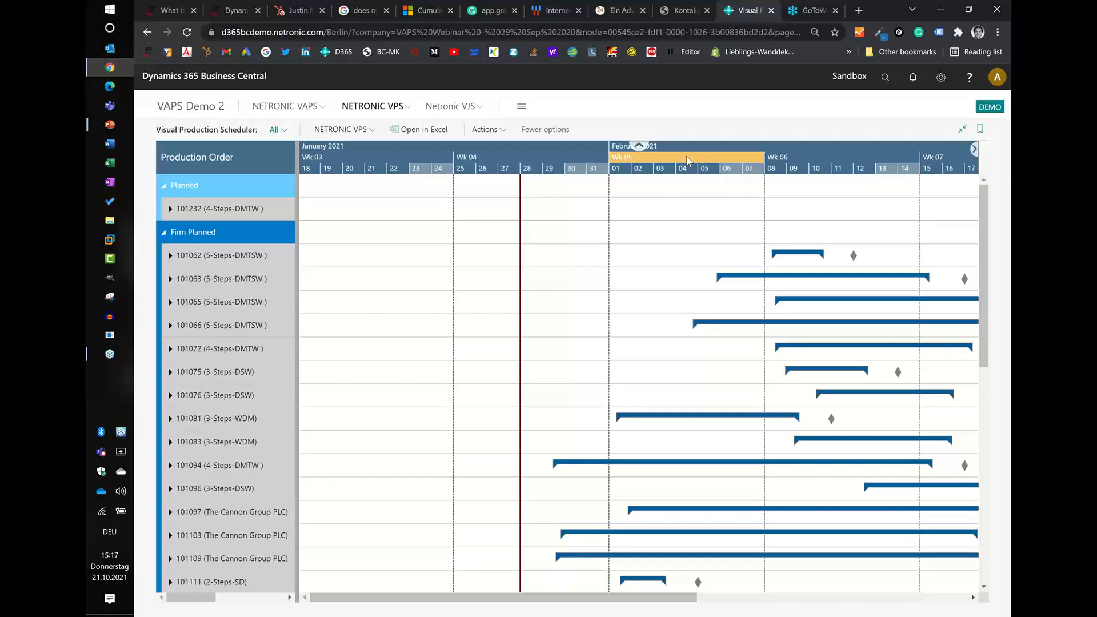
# - Collapse the Planned and Firm Planned order groups to view the Released orders, and expand both groups again
pyautogui.scroll(-2, 686, 155)
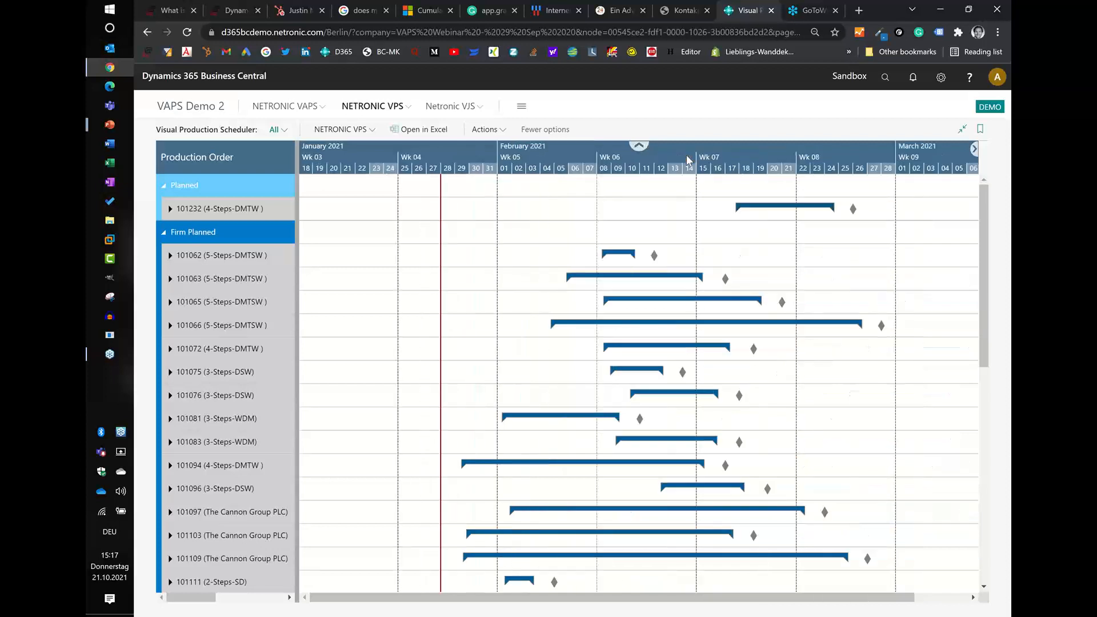
pyautogui.scroll(-1, 686, 155)
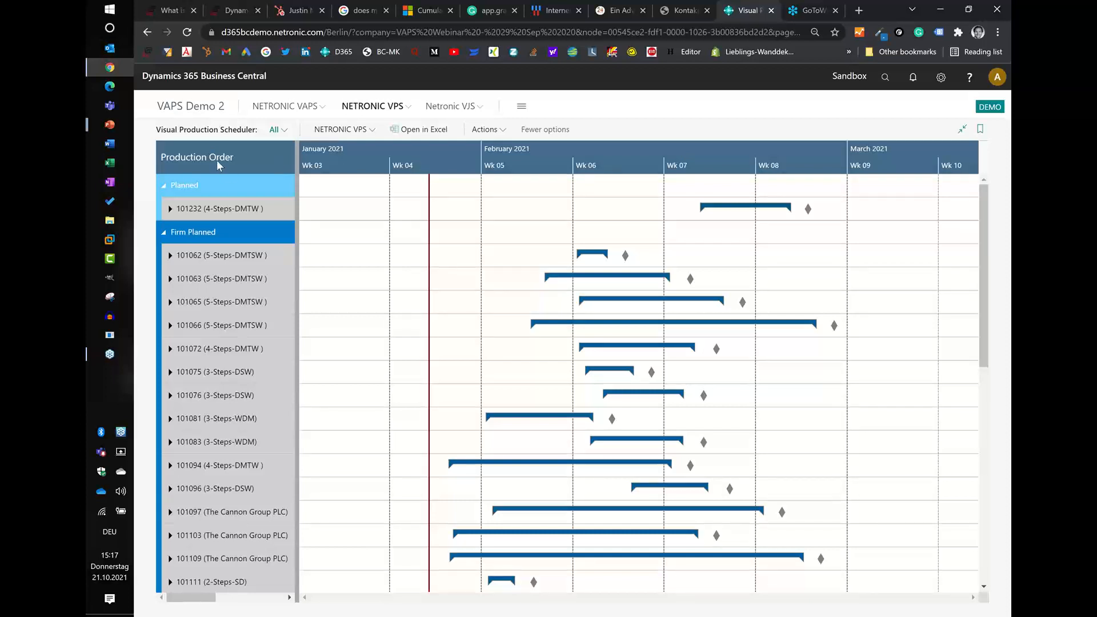
pyautogui.click(164, 186)
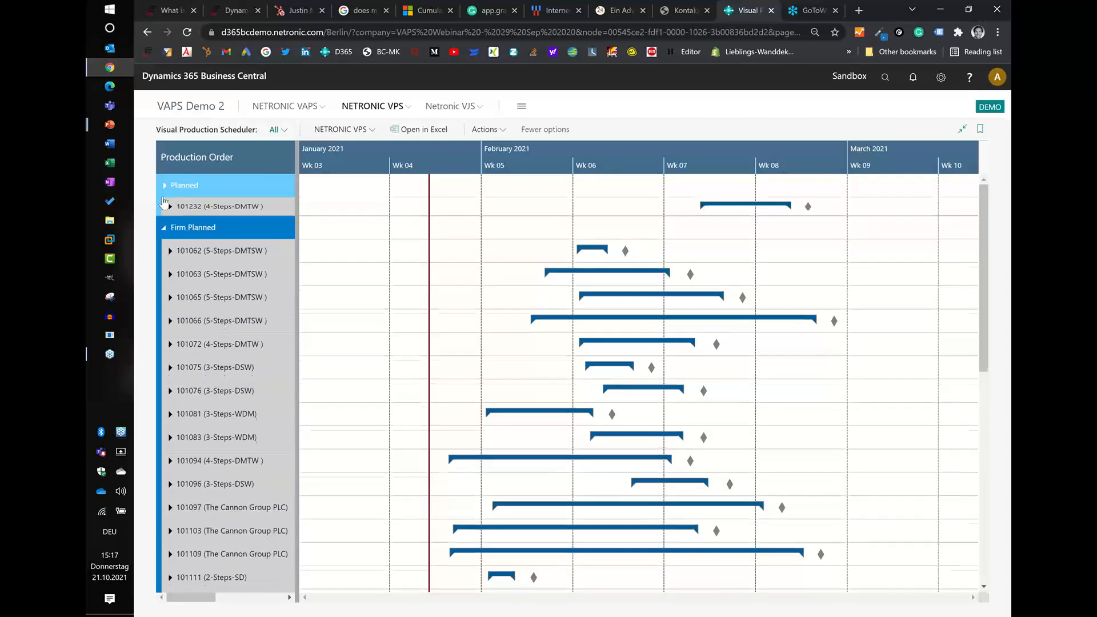
pyautogui.click(164, 209)
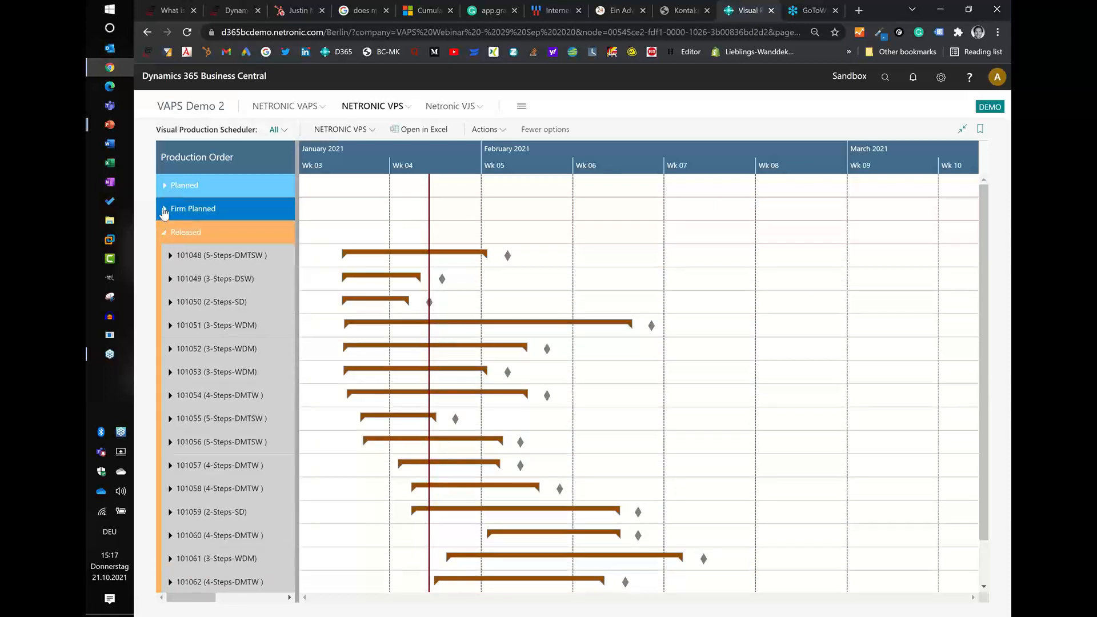
pyautogui.click(164, 210)
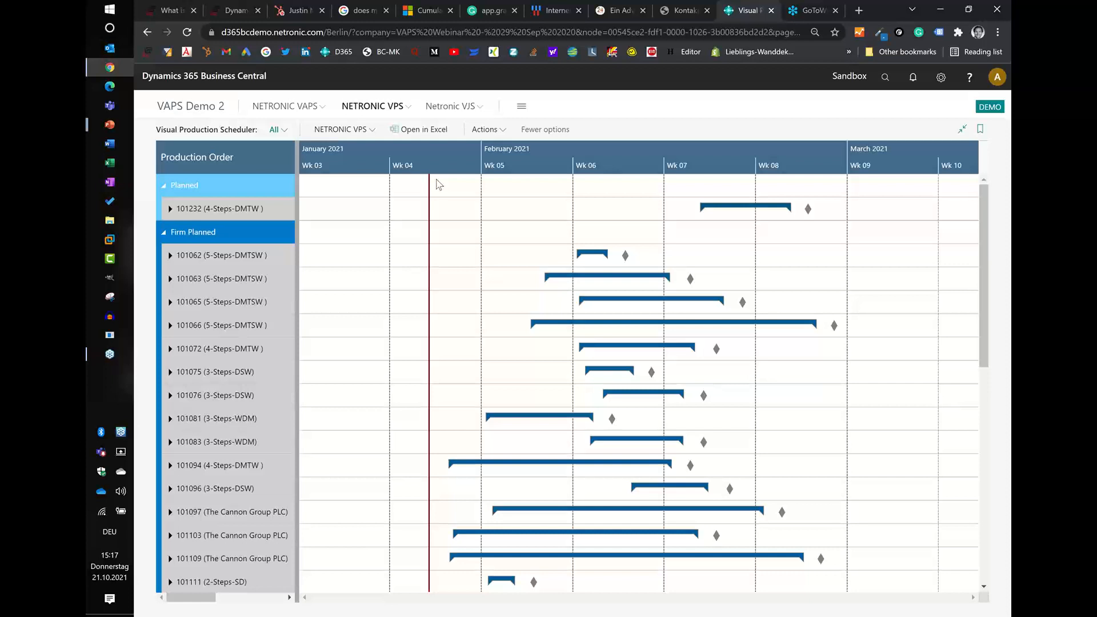
# - Examine the production order schedule at week, day and hour levels of the timescale
pyautogui.click(425, 166)
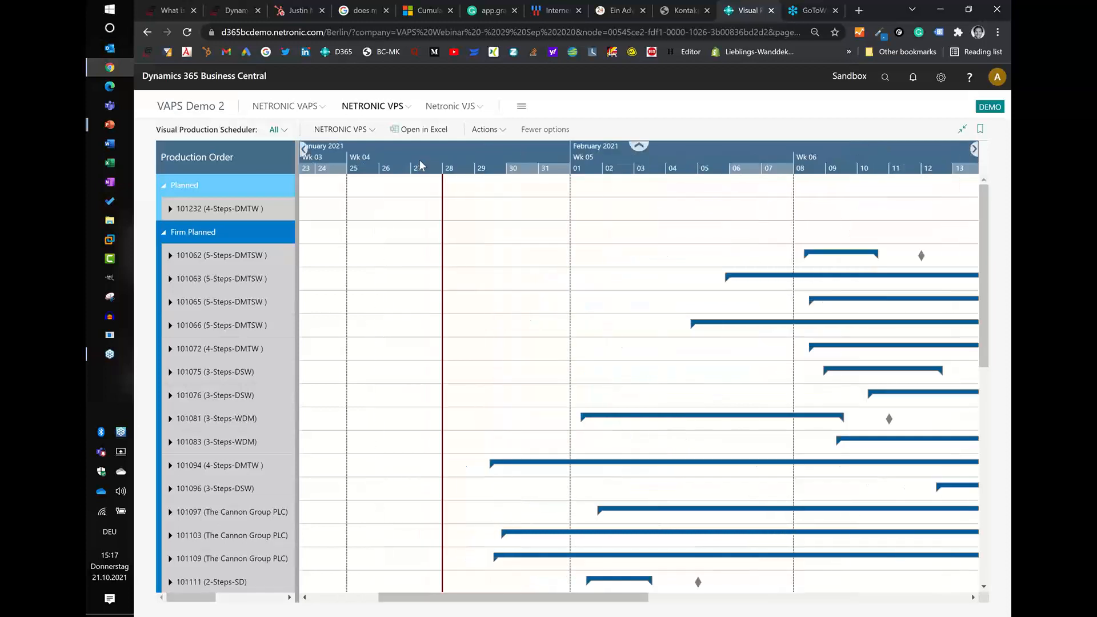
pyautogui.scroll(-4, 474, 158)
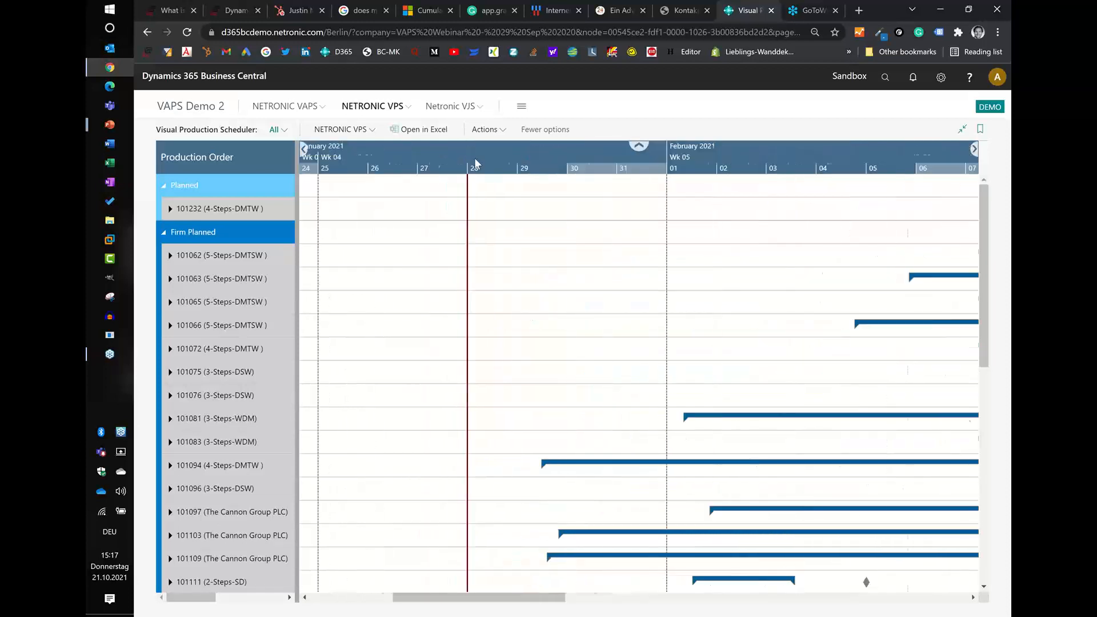
pyautogui.scroll(-2, 474, 158)
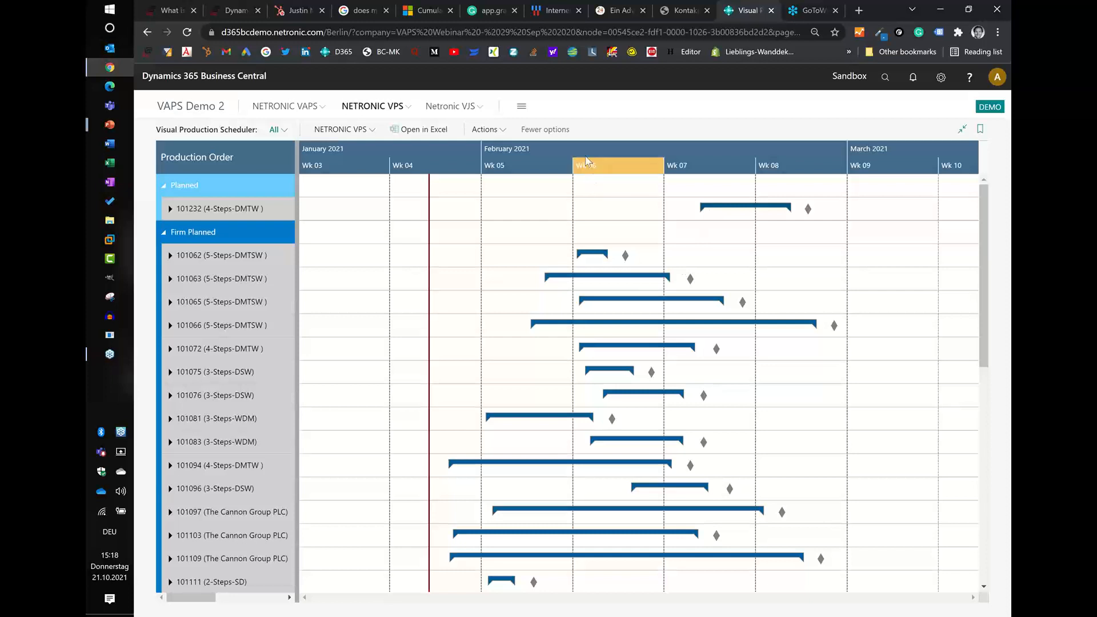
pyautogui.scroll(2, 586, 161)
pyautogui.scroll(1, 586, 161)
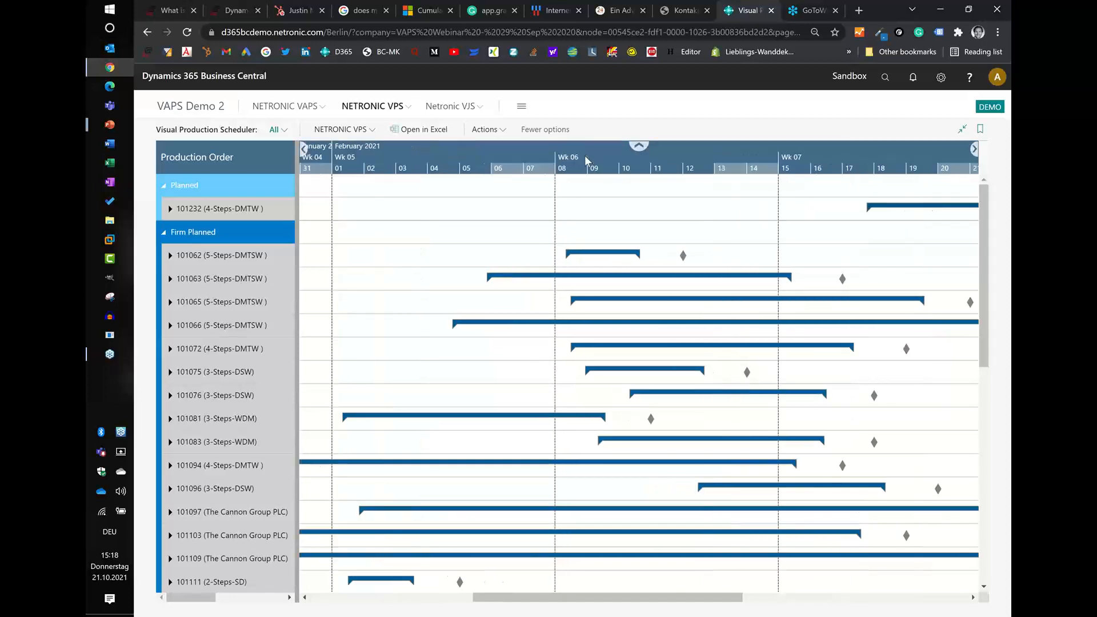
pyautogui.scroll(3, 585, 160)
pyautogui.scroll(3, 584, 155)
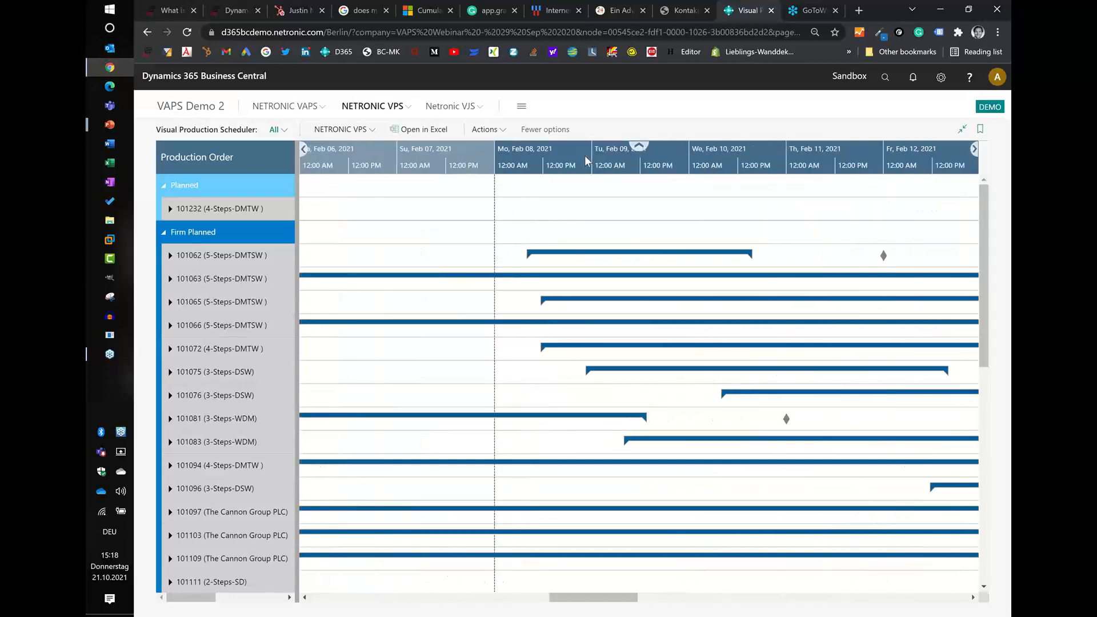
pyautogui.scroll(-6, 584, 155)
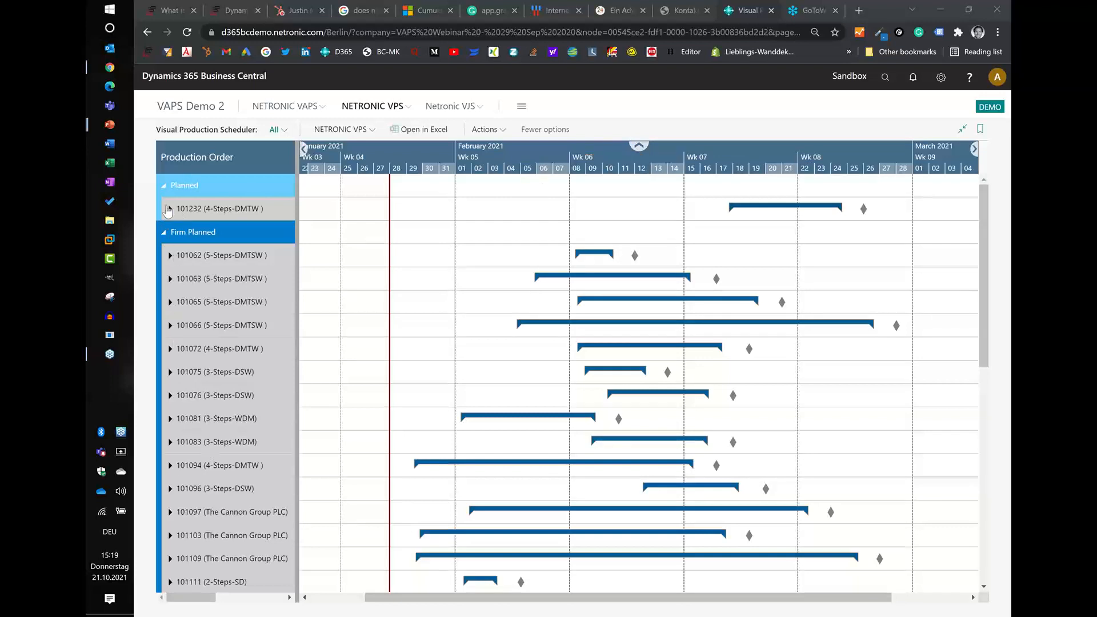
# - Open the card of the planned 4-Steps-DMTW production order, review its lines and close it
pyautogui.moveTo(168, 212)
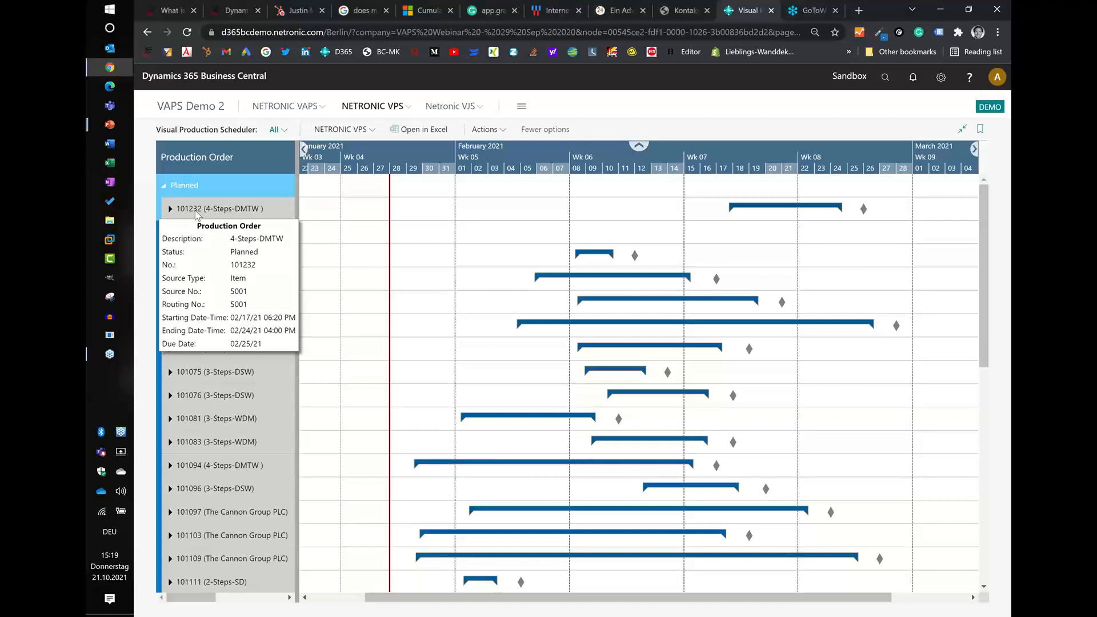
pyautogui.doubleClick(194, 210)
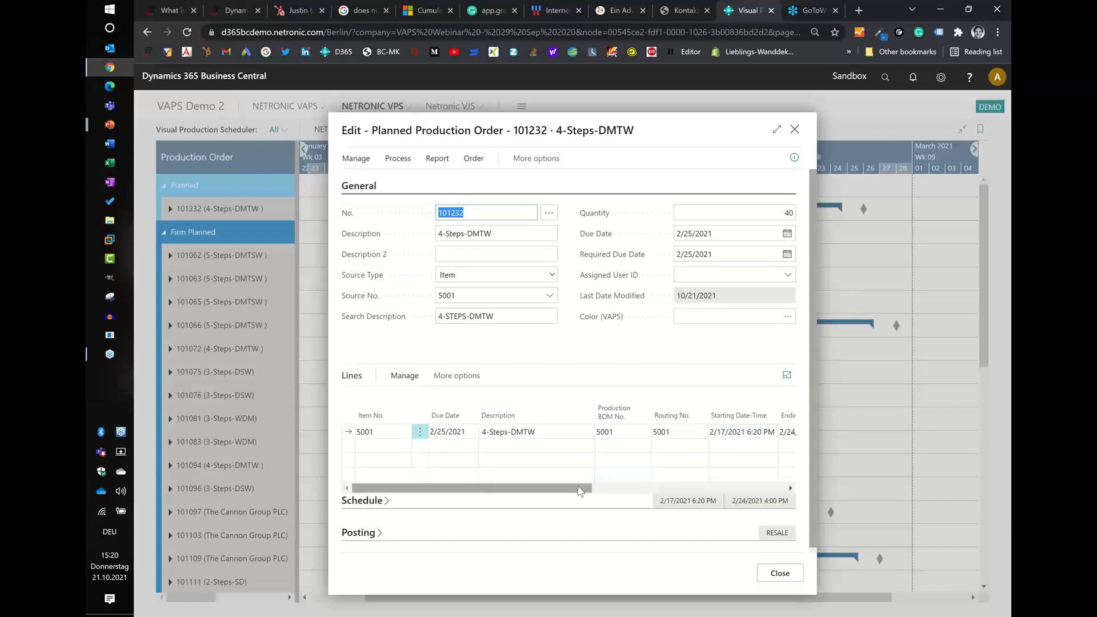
pyautogui.moveTo(583, 488); pyautogui.dragTo(535, 492)
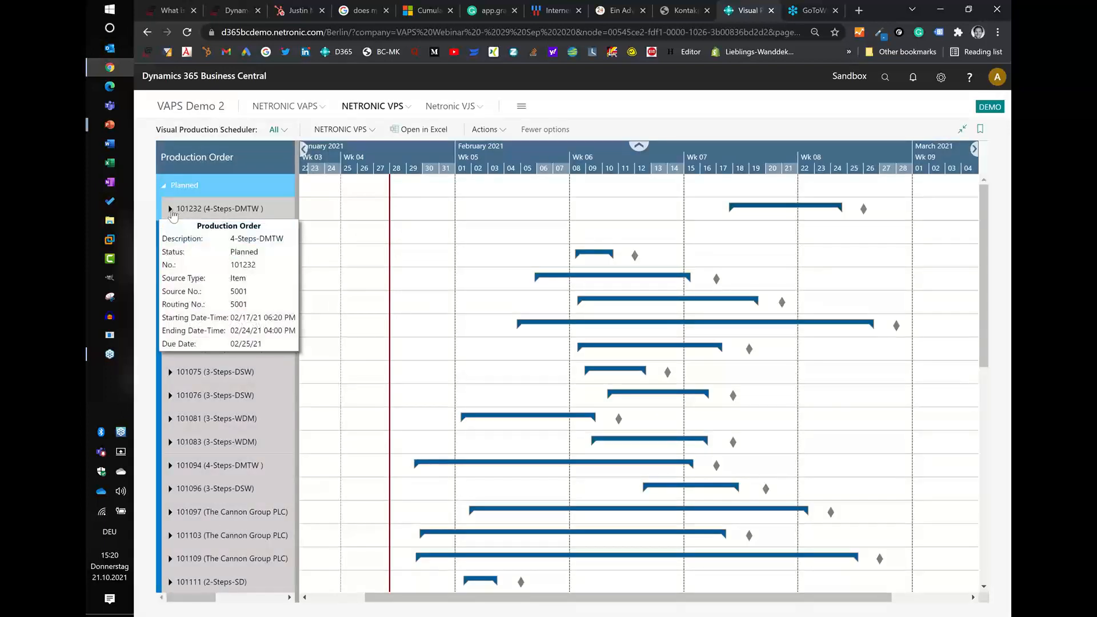
# - Expand the planned 4-Steps-DMTW order, view the production order routing of its line and close the order card
pyautogui.click(171, 210)
pyautogui.moveTo(228, 241)
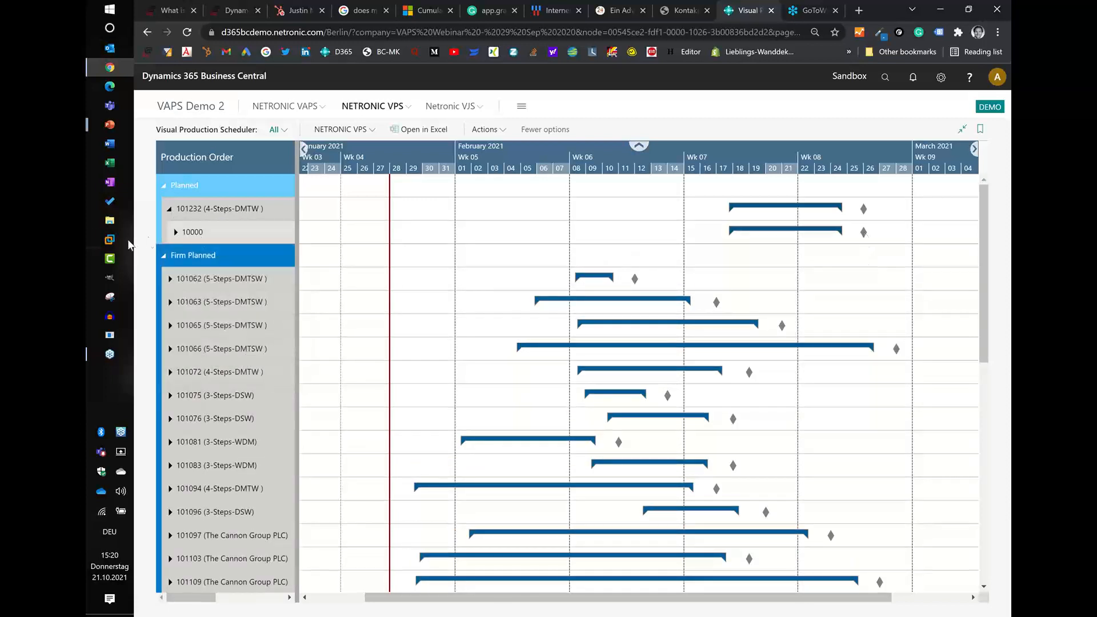
pyautogui.doubleClick(191, 236)
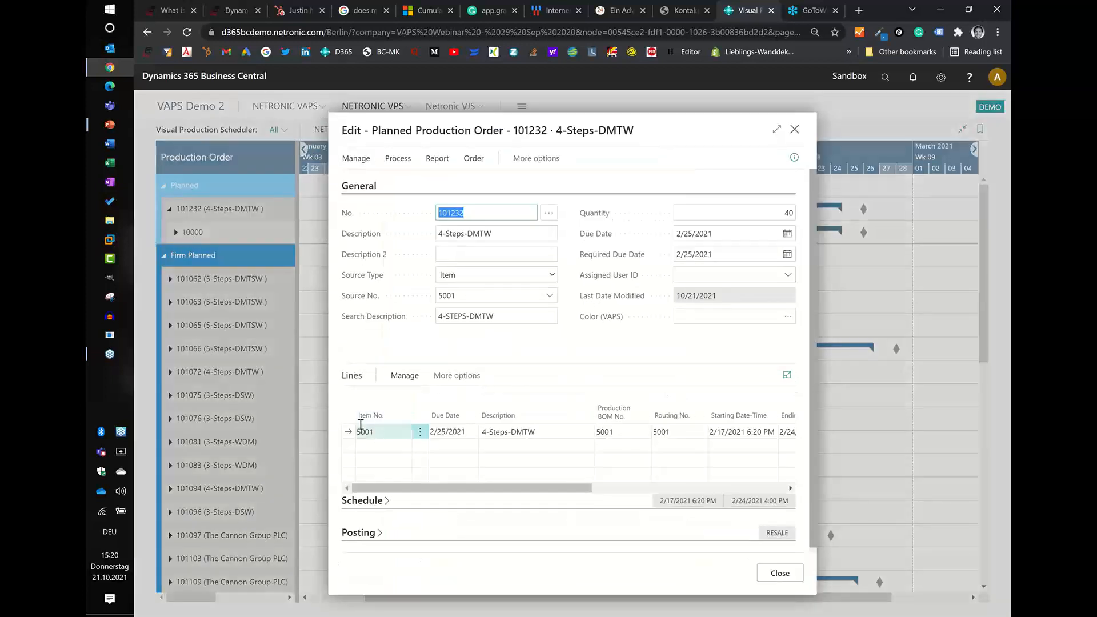
pyautogui.click(446, 377)
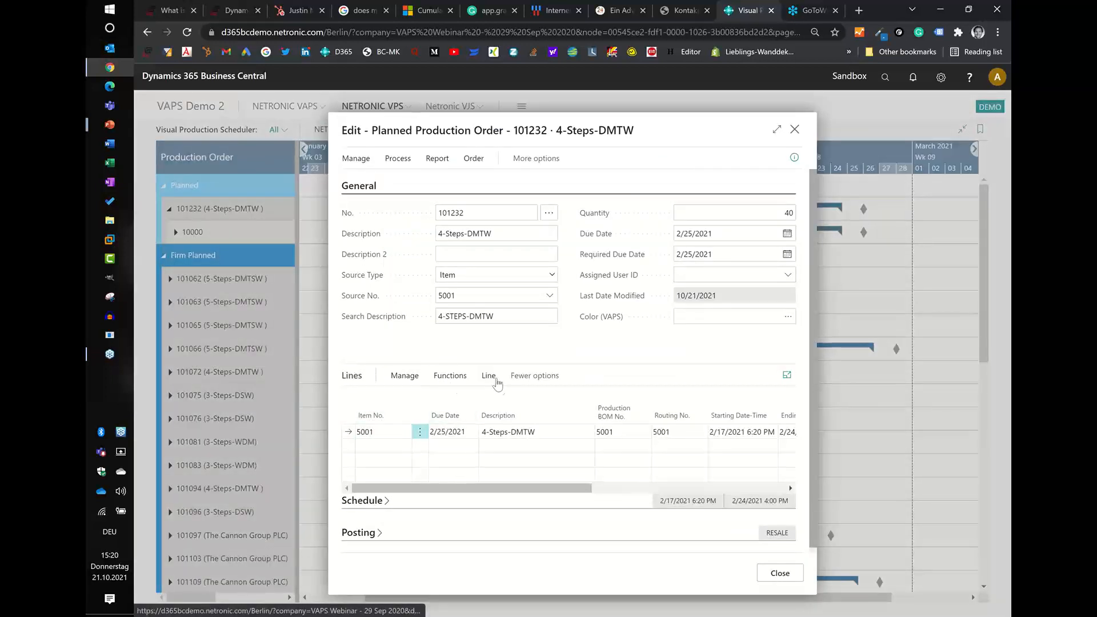
pyautogui.click(488, 375)
pyautogui.click(482, 421)
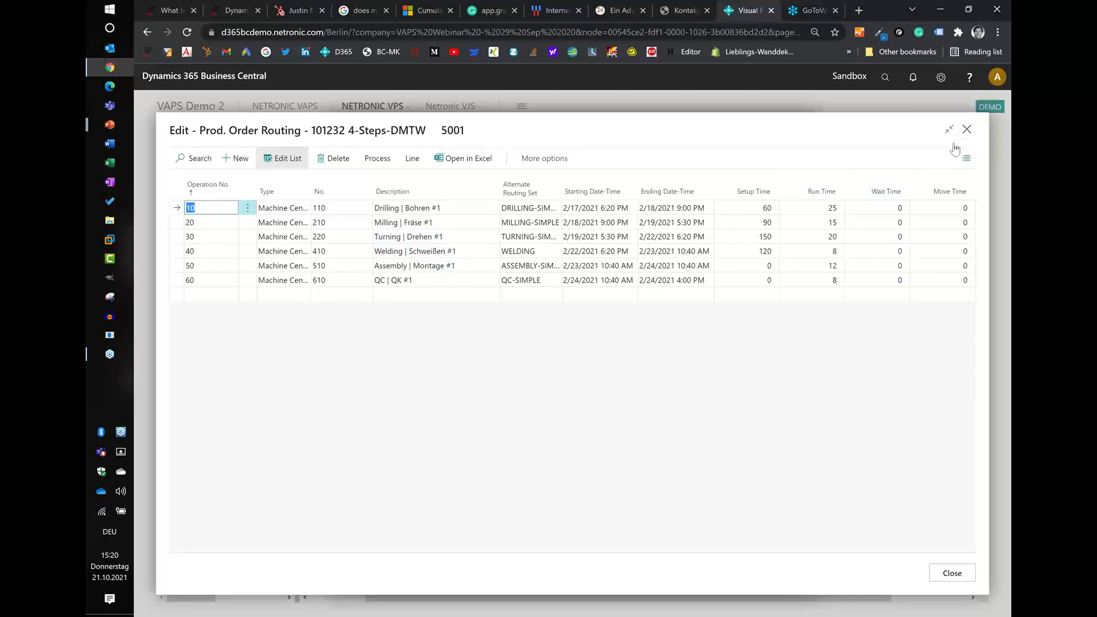
pyautogui.click(967, 130)
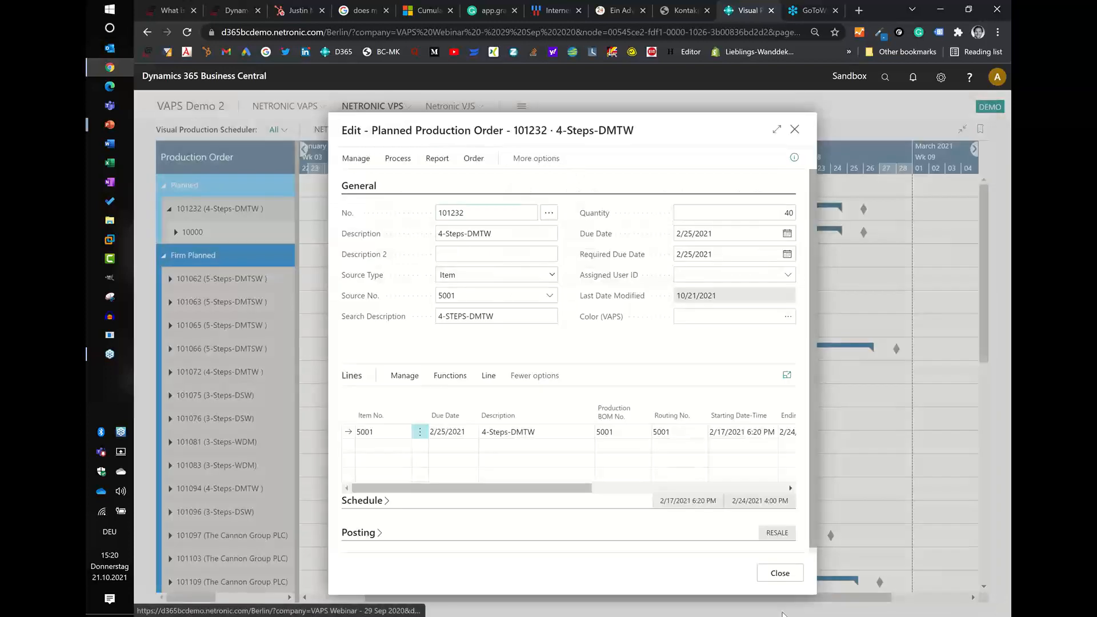
pyautogui.click(767, 584)
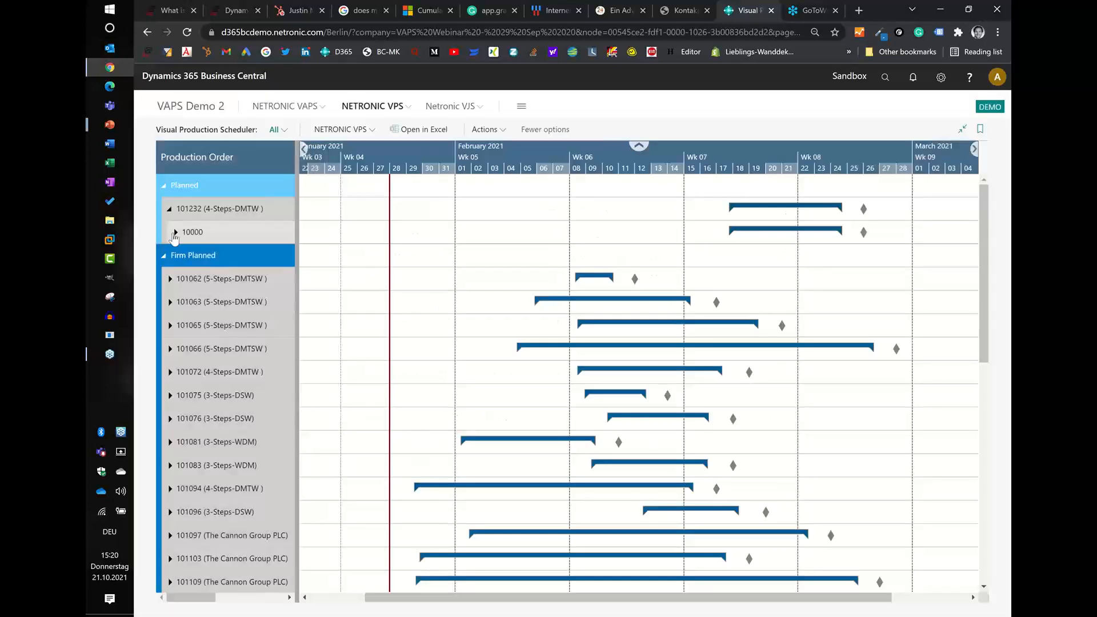
# - Expand order line 10000 into its operations and select the Drilling operation's bar to see the links between operations
pyautogui.click(175, 232)
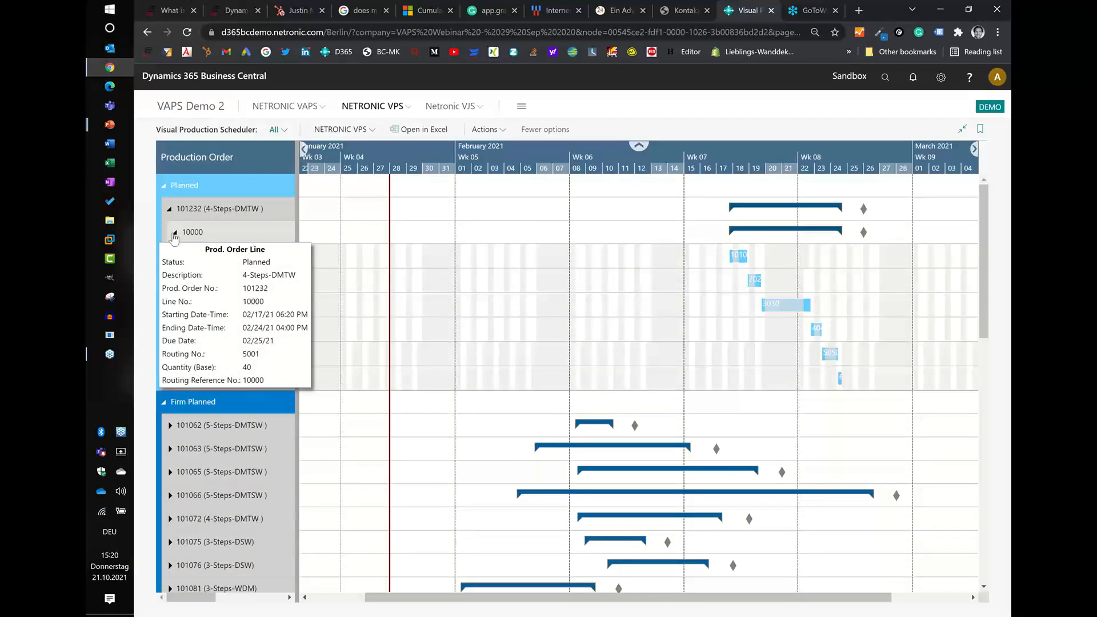
pyautogui.scroll(2, 741, 163)
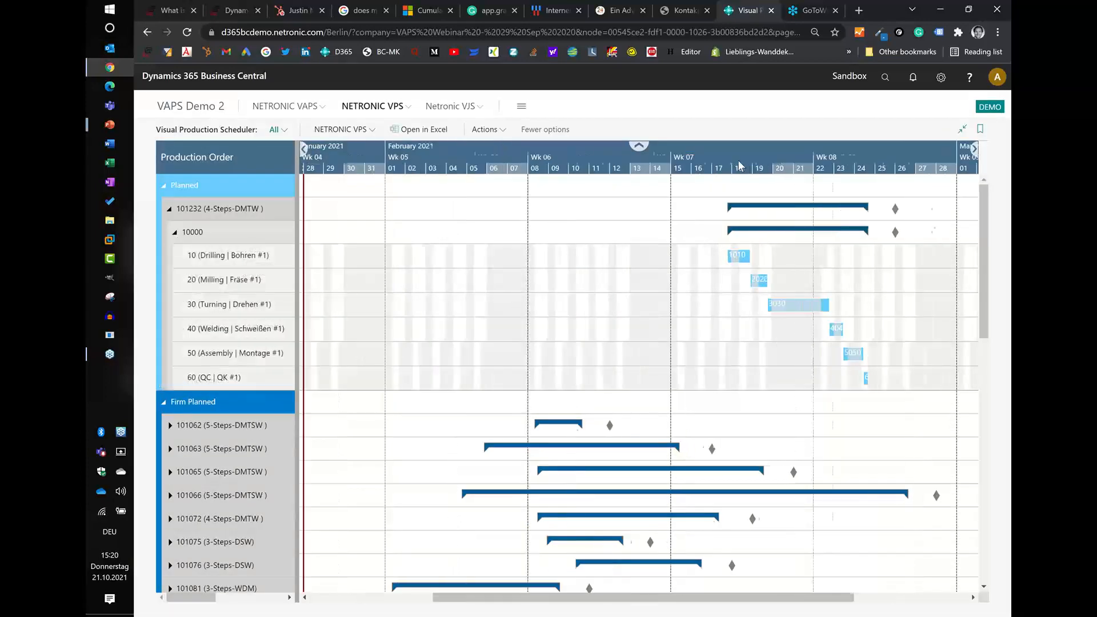
pyautogui.moveTo(557, 155); pyautogui.dragTo(477, 160)
pyautogui.click(480, 255)
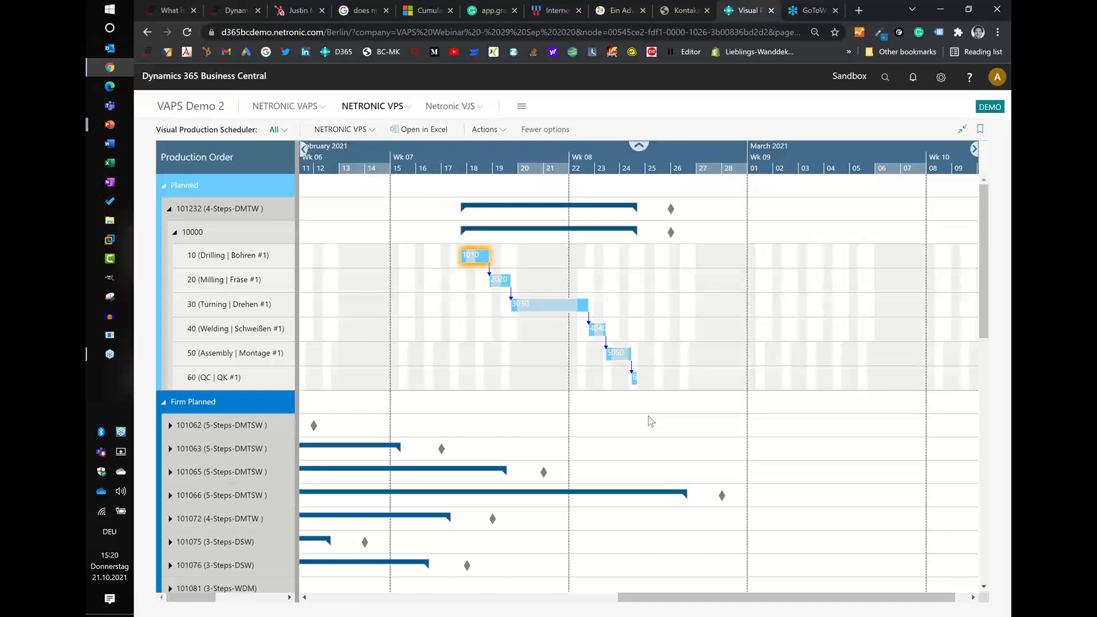
pyautogui.click(366, 132)
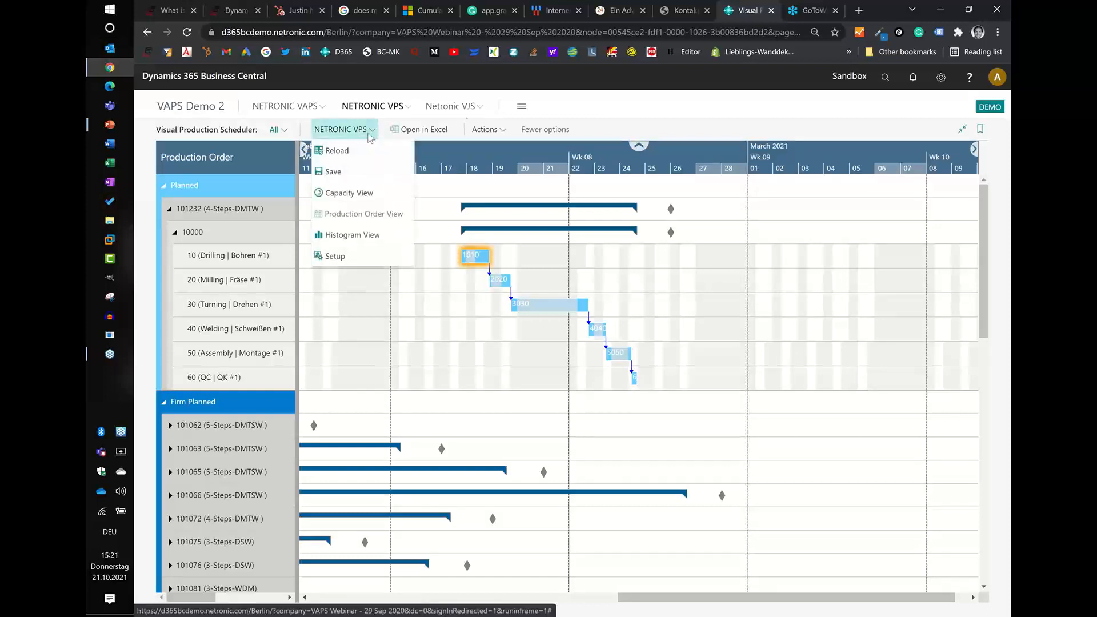
pyautogui.click(488, 130)
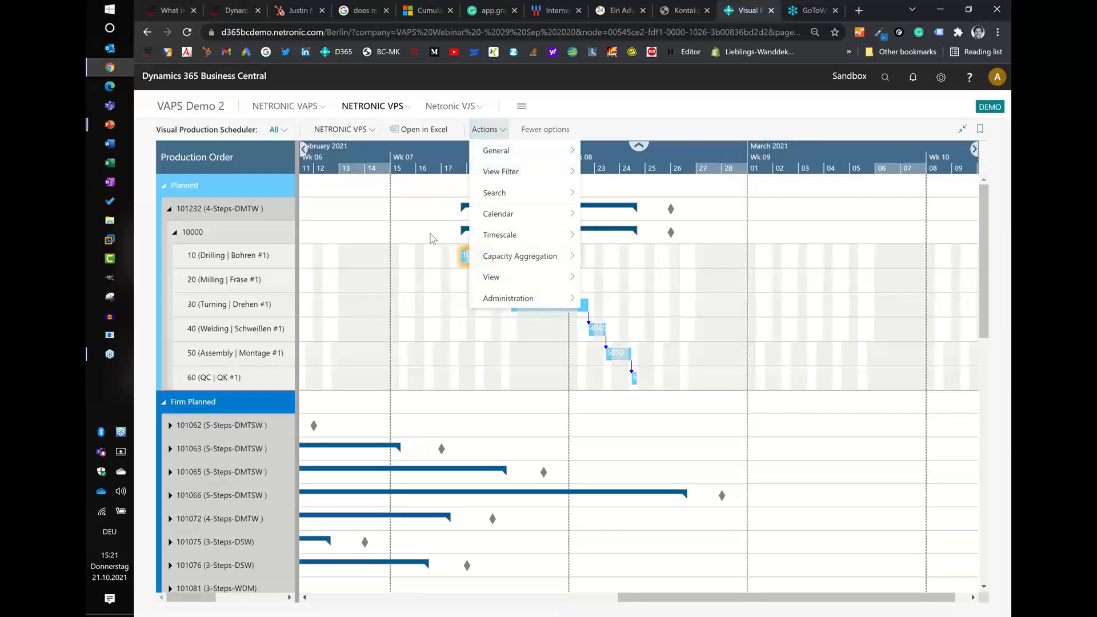
pyautogui.click(473, 127)
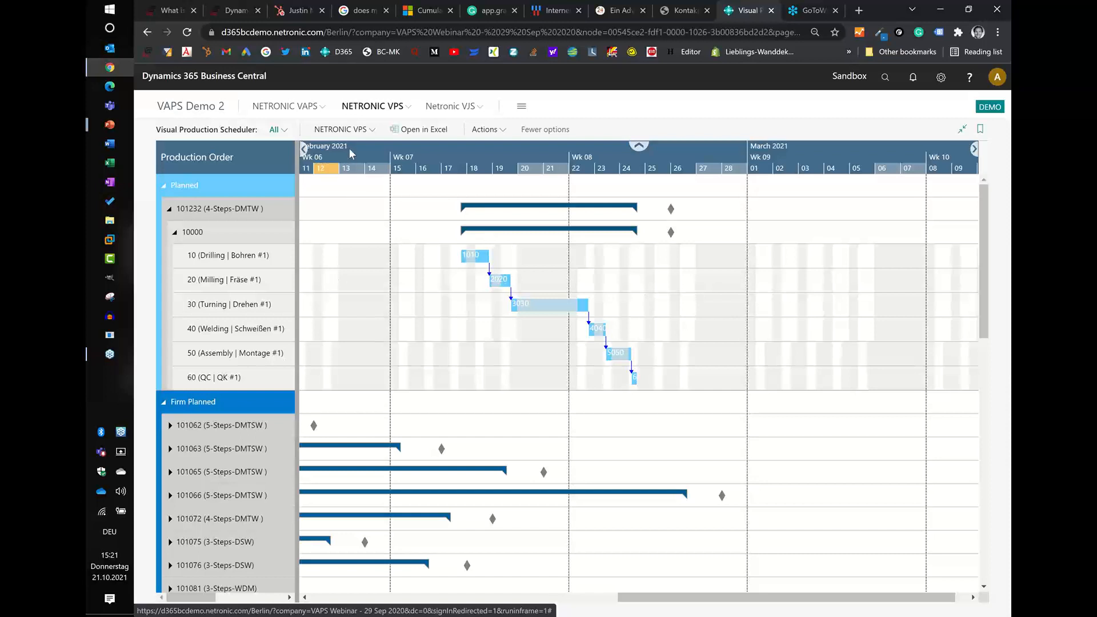
# - Change the sort order of the production orders from the order row's configuration, using Due Date as the sort field
pyautogui.moveTo(348, 149); pyautogui.dragTo(486, 155)
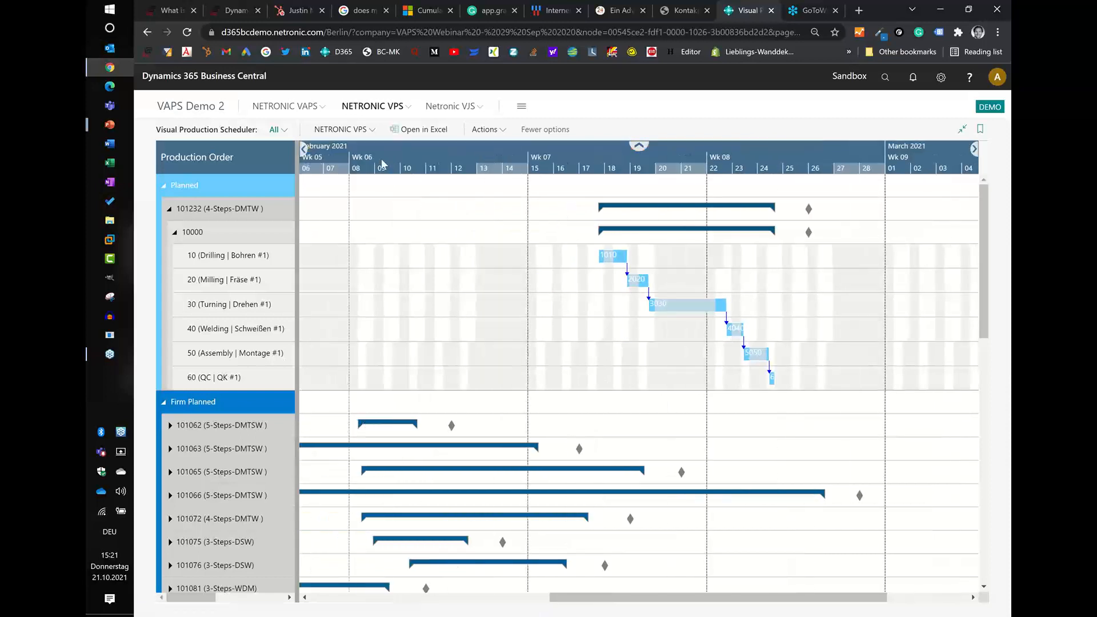
pyautogui.moveTo(382, 165); pyautogui.dragTo(510, 147)
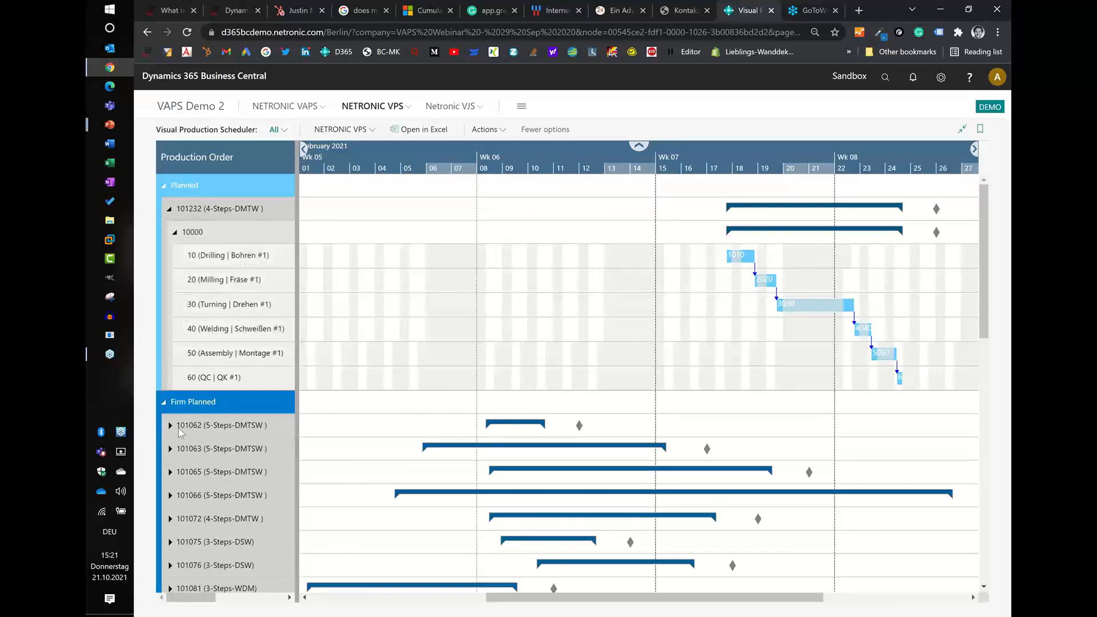
pyautogui.moveTo(188, 427)
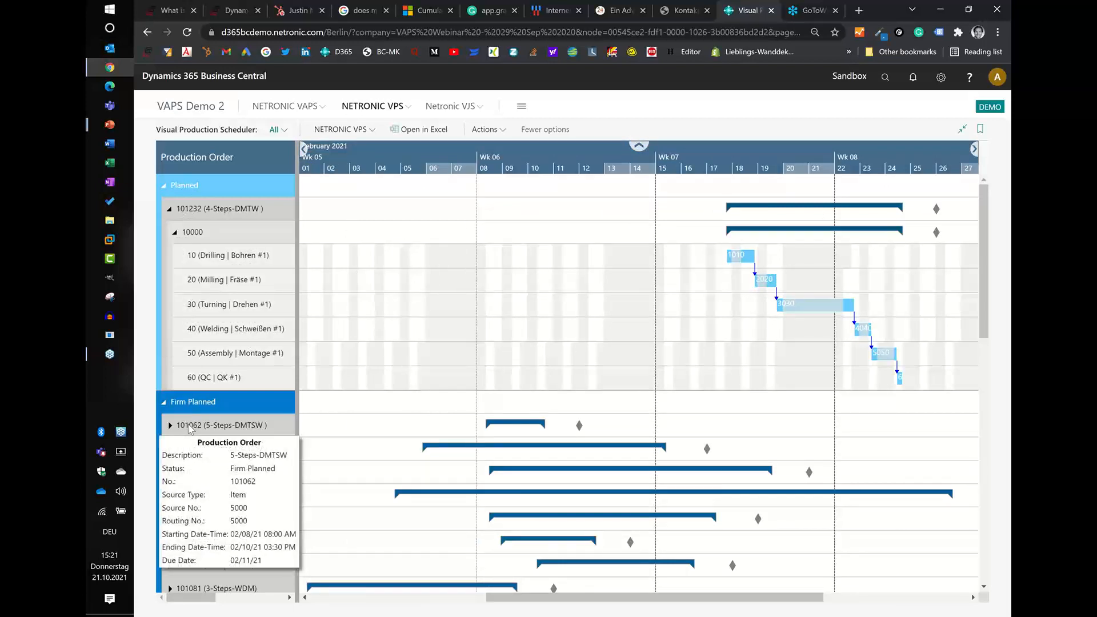
pyautogui.scroll(-1, 191, 429)
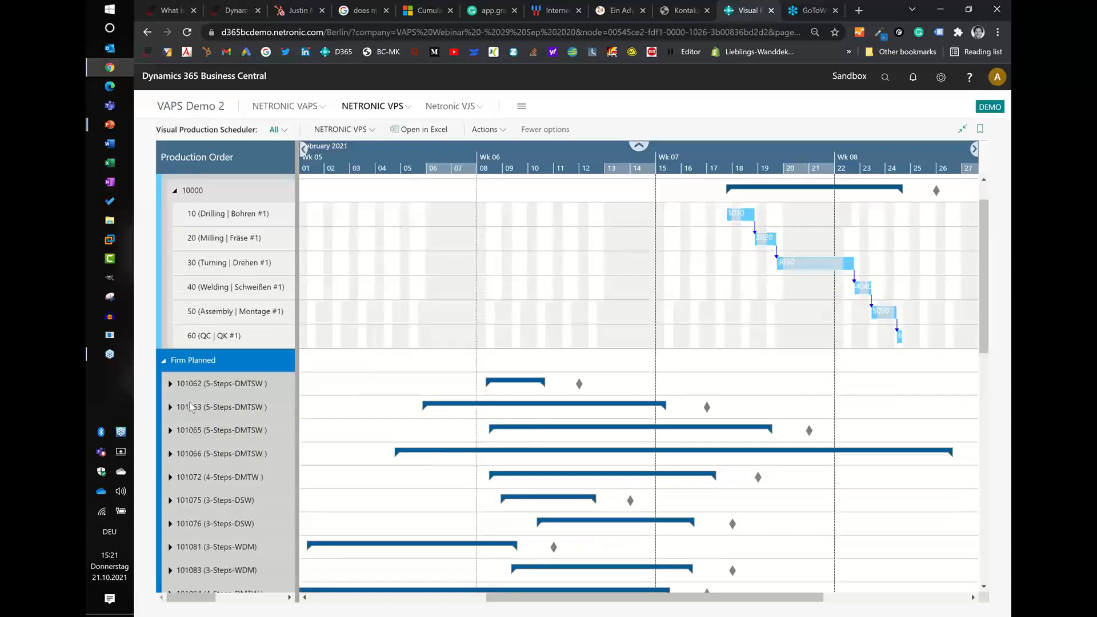
pyautogui.click(191, 387)
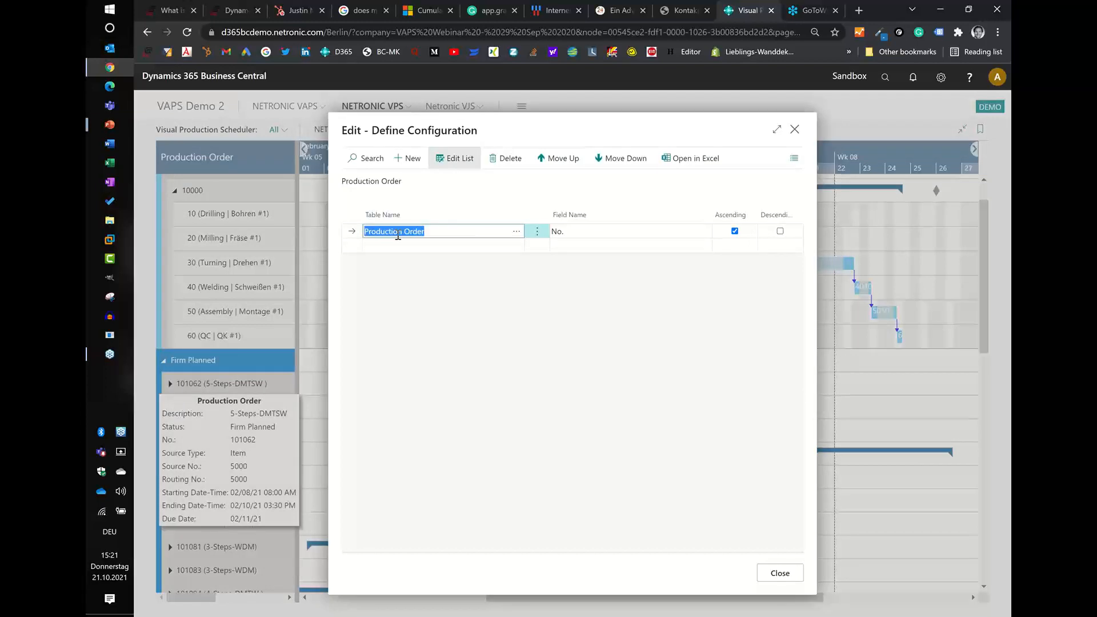
pyautogui.click(614, 231)
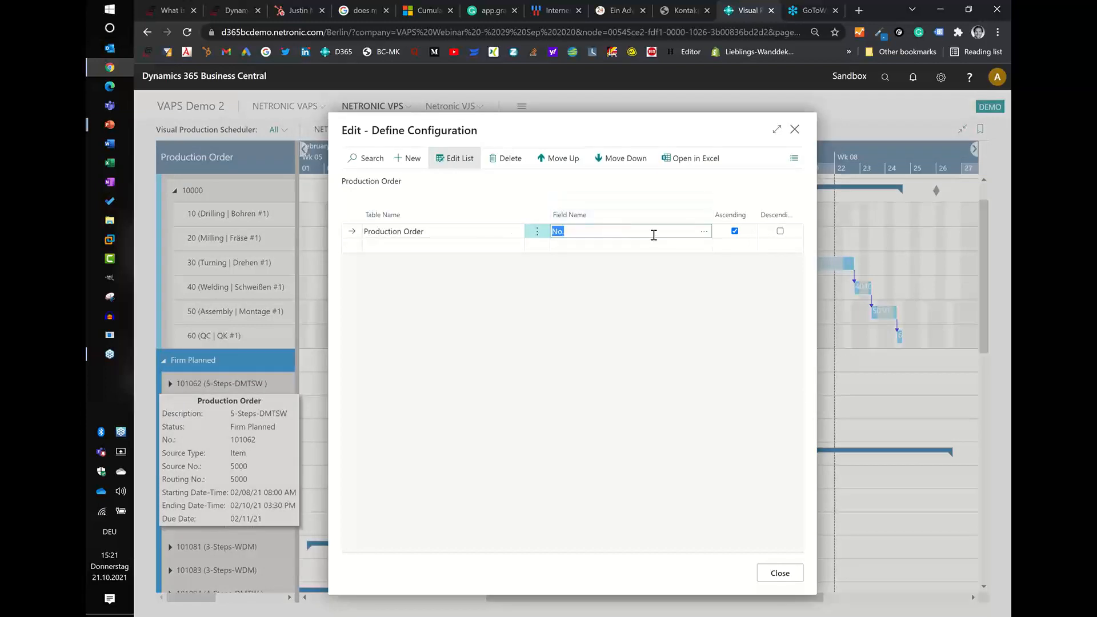
pyautogui.click(704, 231)
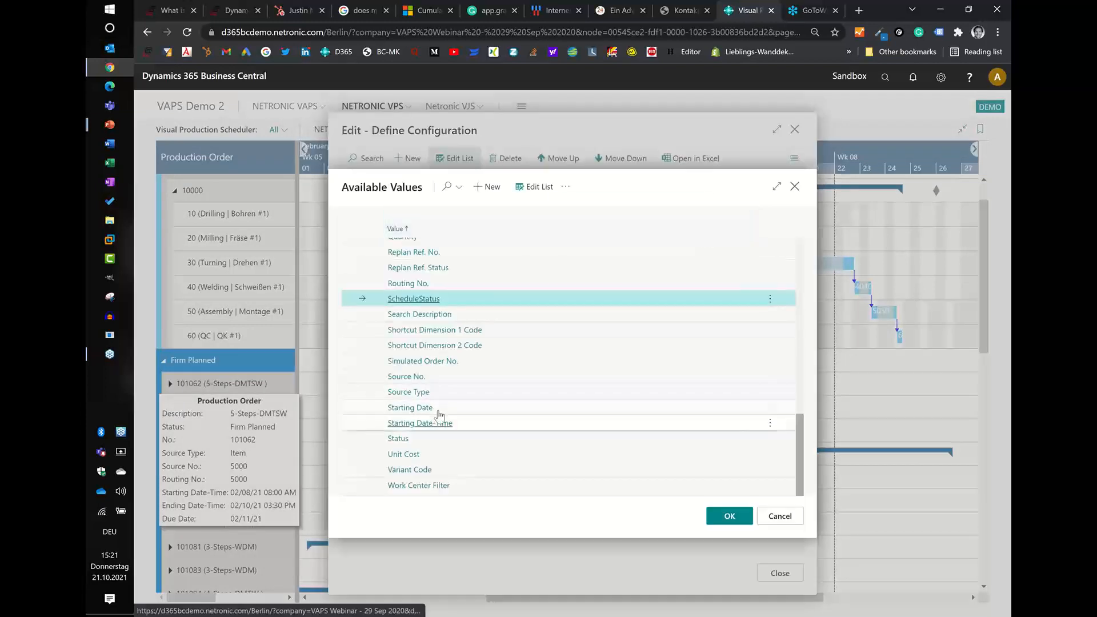
pyautogui.scroll(10, 440, 415)
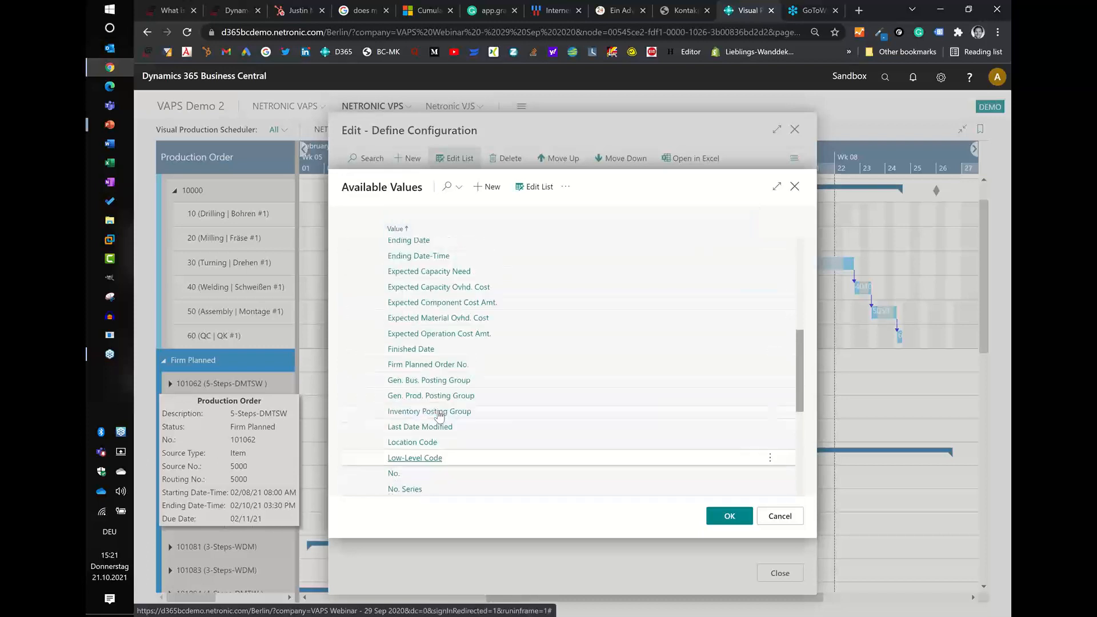
pyautogui.scroll(2, 422, 422)
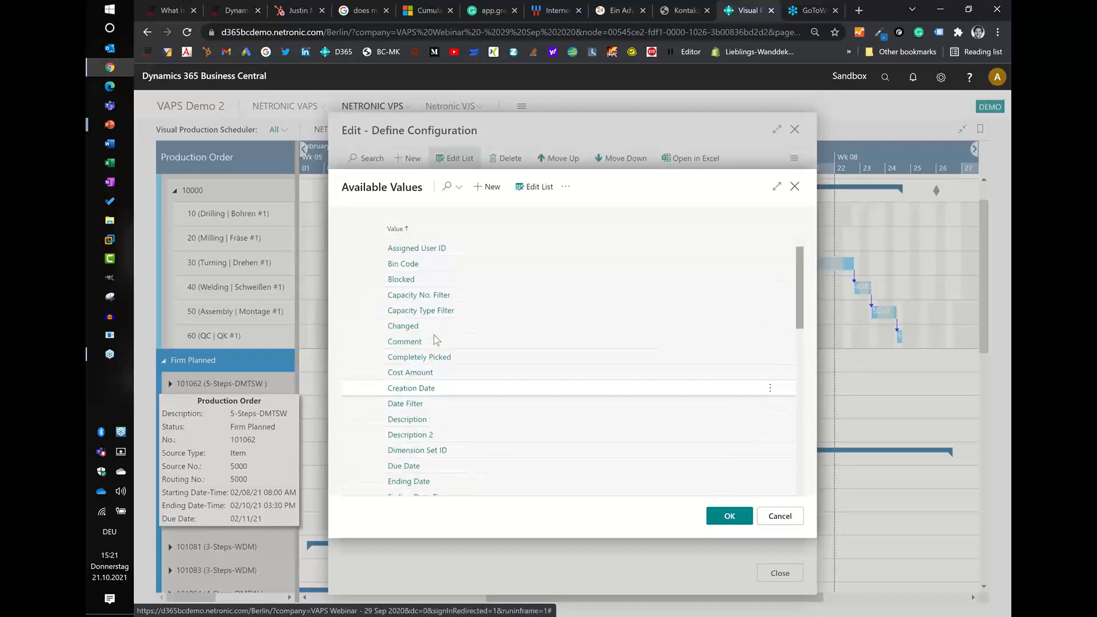
pyautogui.click(405, 436)
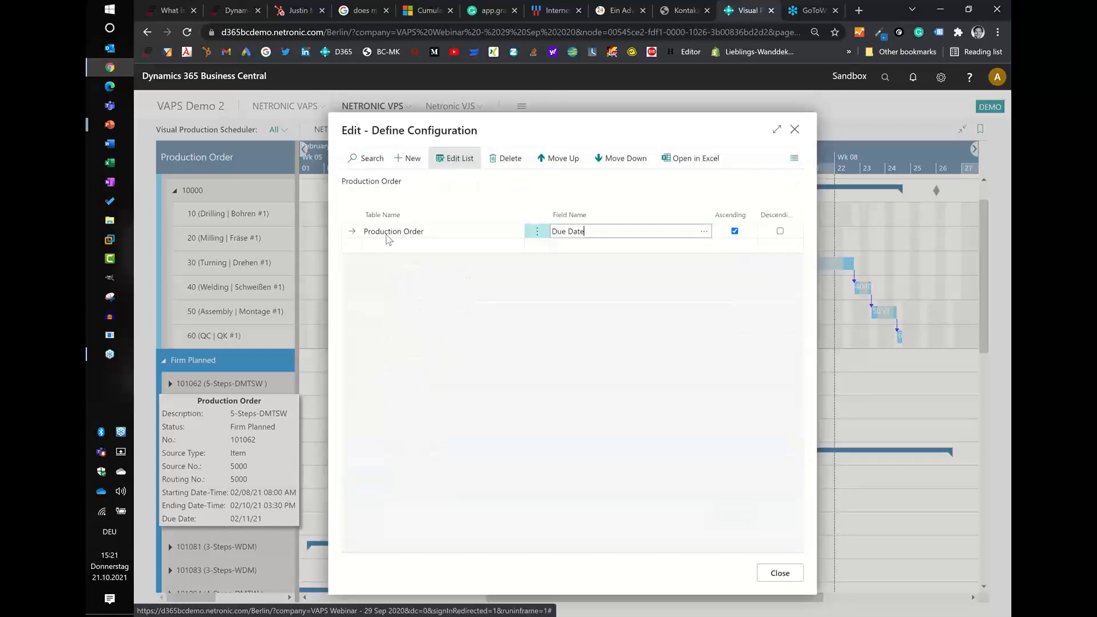
pyautogui.click(783, 575)
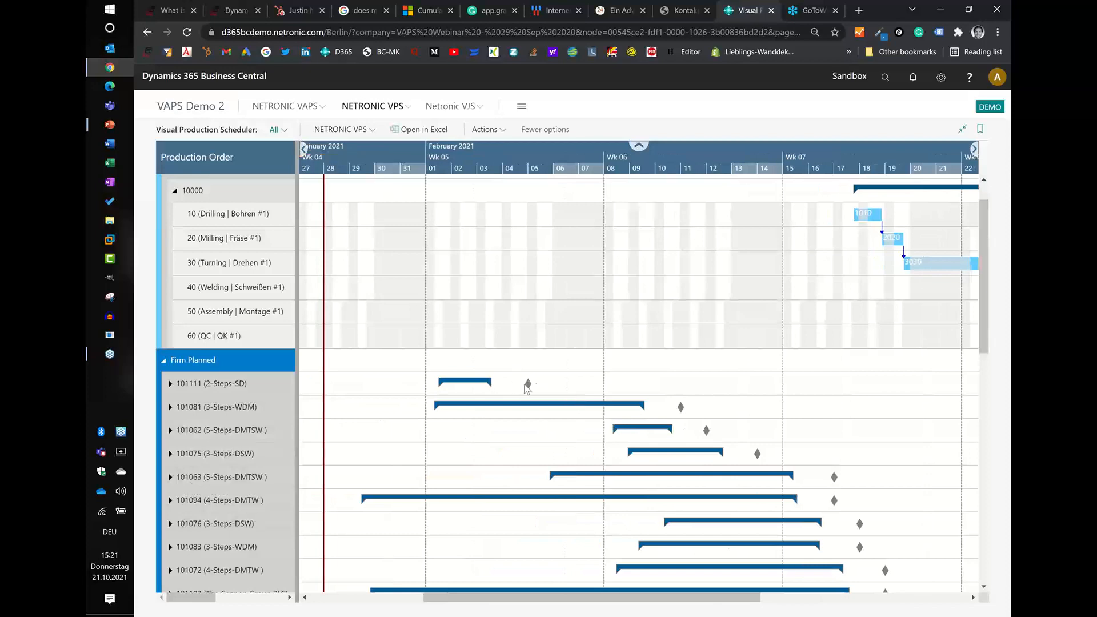
# - Review the sorted orders, then show the Drilling operation of the planned 4-Steps-DMTW order in the capacity view
pyautogui.scroll(-7, 527, 392)
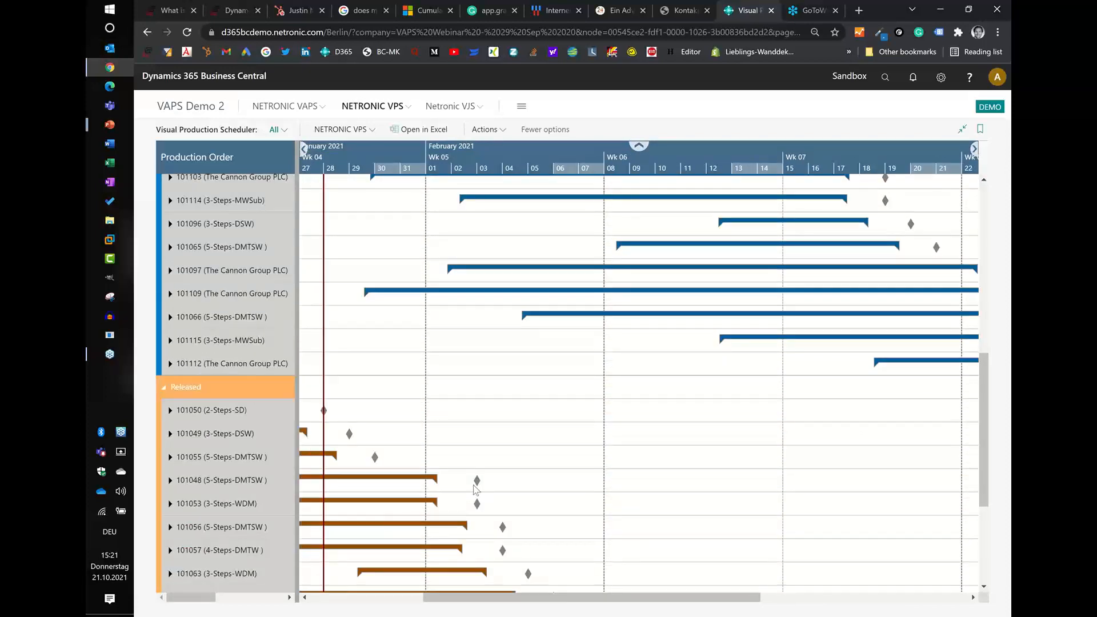
pyautogui.scroll(8, 477, 490)
pyautogui.moveTo(807, 168); pyautogui.dragTo(520, 172)
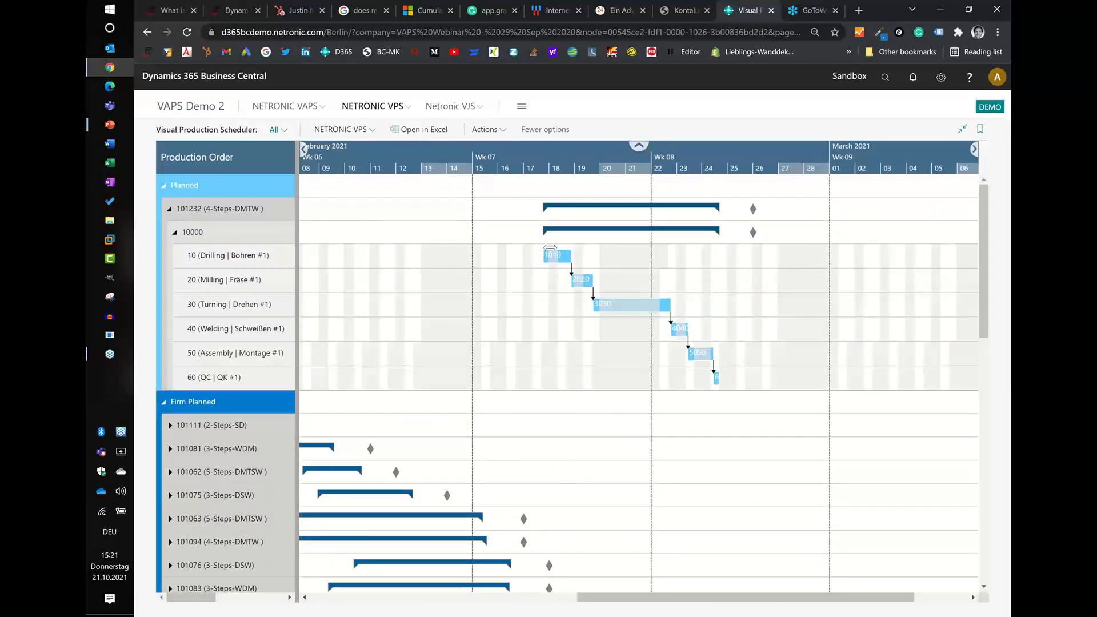
pyautogui.click(553, 262)
pyautogui.rightClick(561, 255)
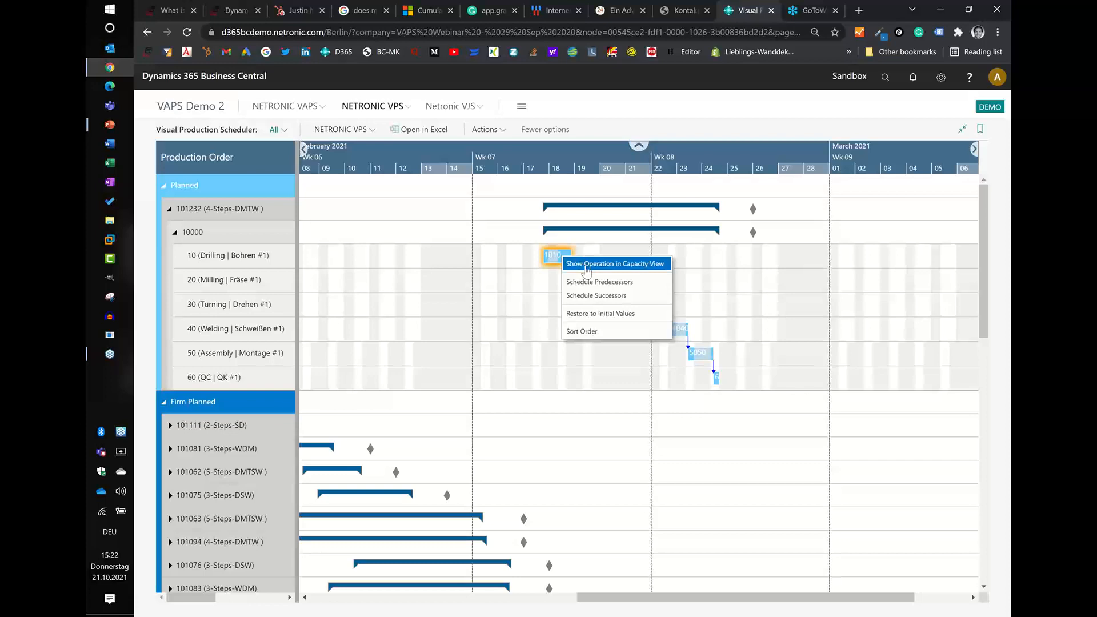
pyautogui.click(586, 265)
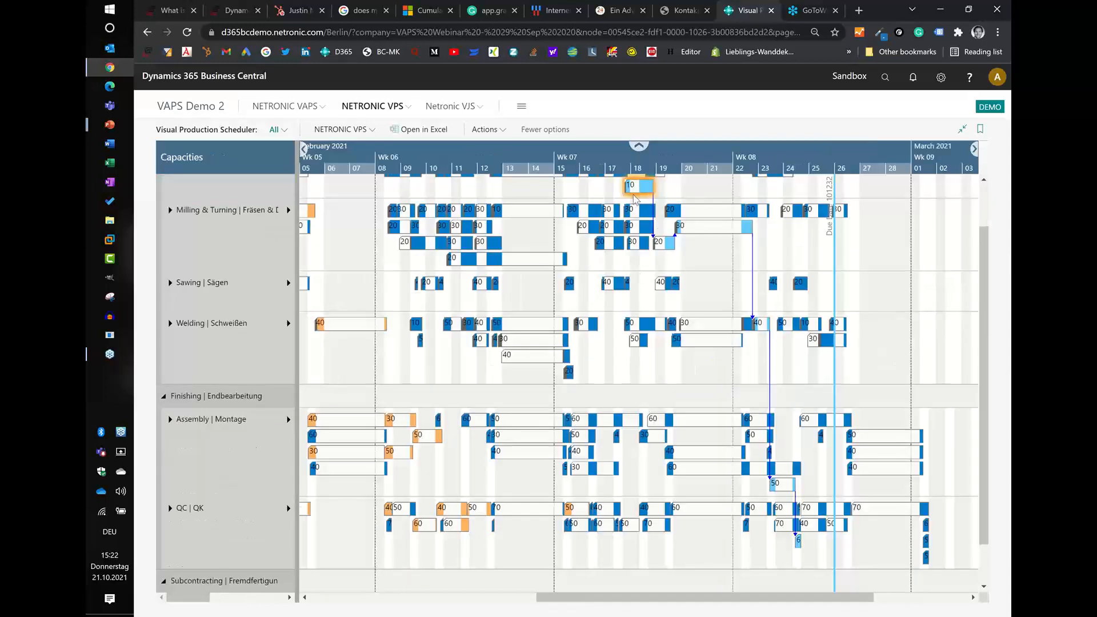
# - Expand the Drilling, Milling & Turning, Sawing, Welding, Assembly and QC work centers into their machine centers
pyautogui.scroll(1, 643, 229)
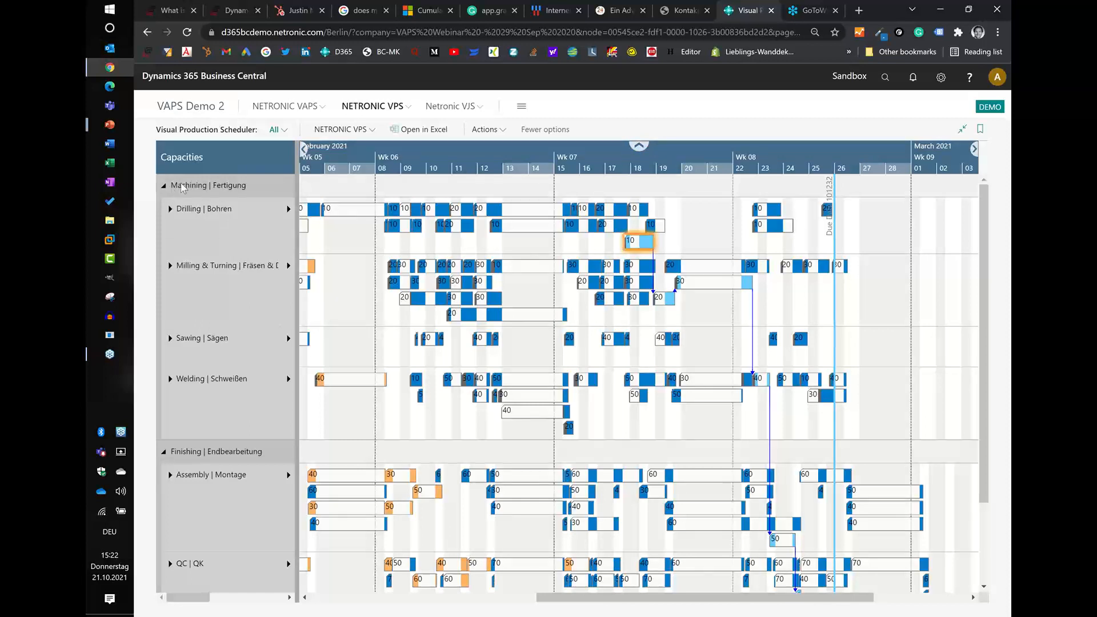
pyautogui.moveTo(173, 197)
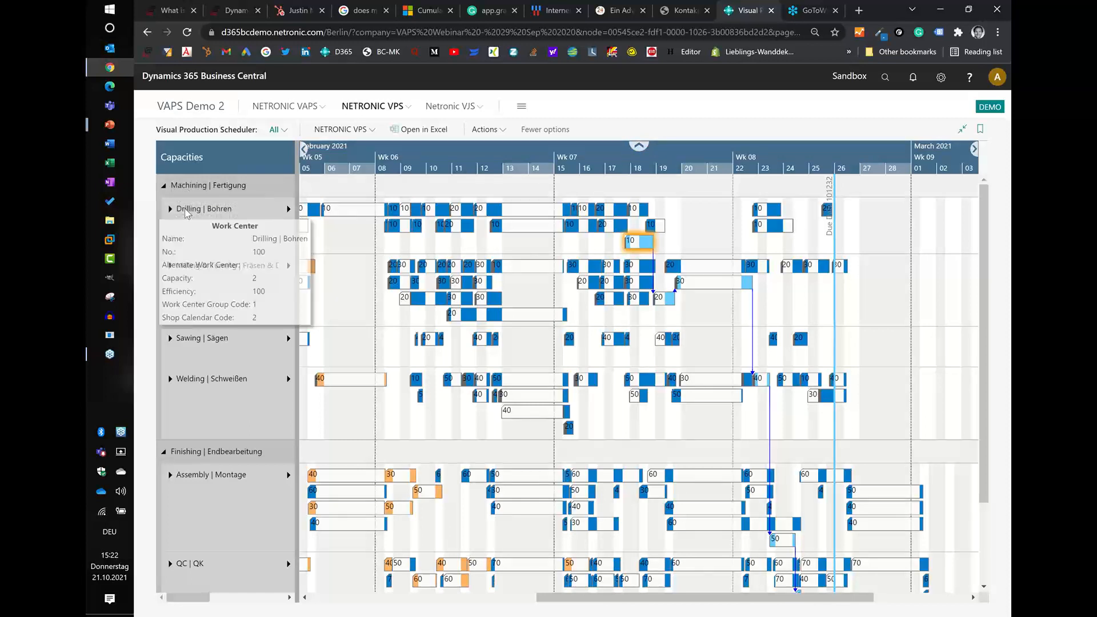
pyautogui.click(168, 209)
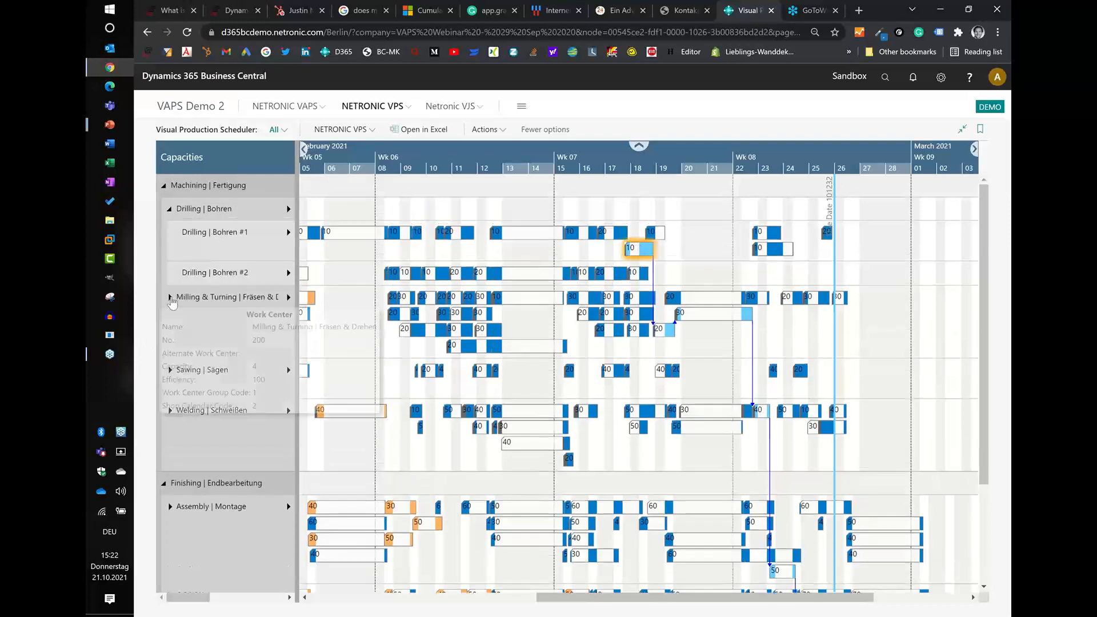
pyautogui.click(171, 297)
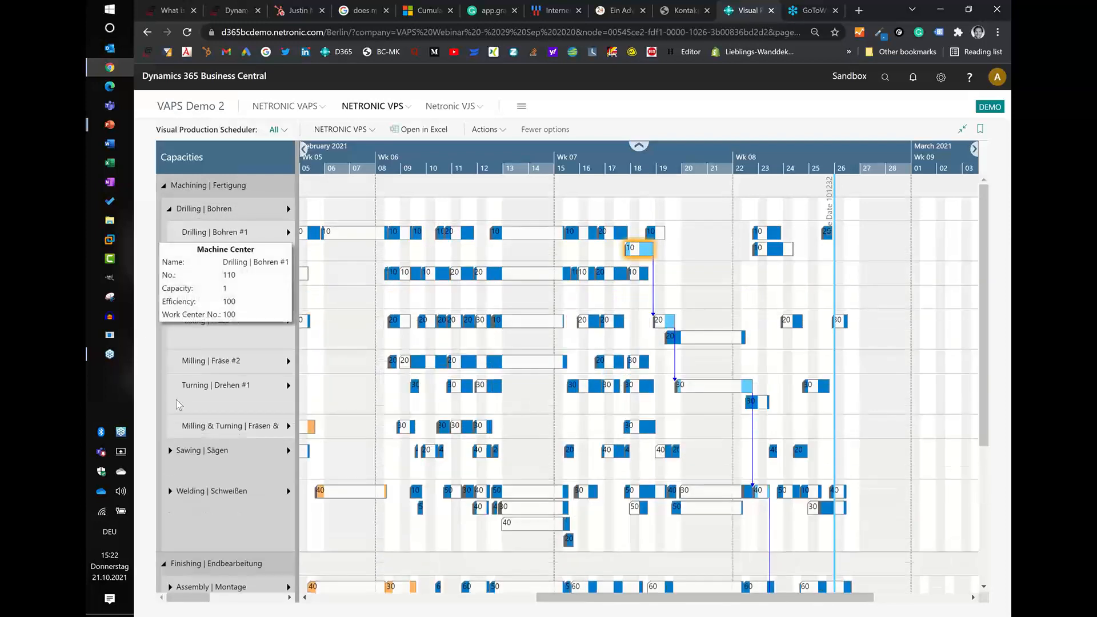
pyautogui.click(171, 451)
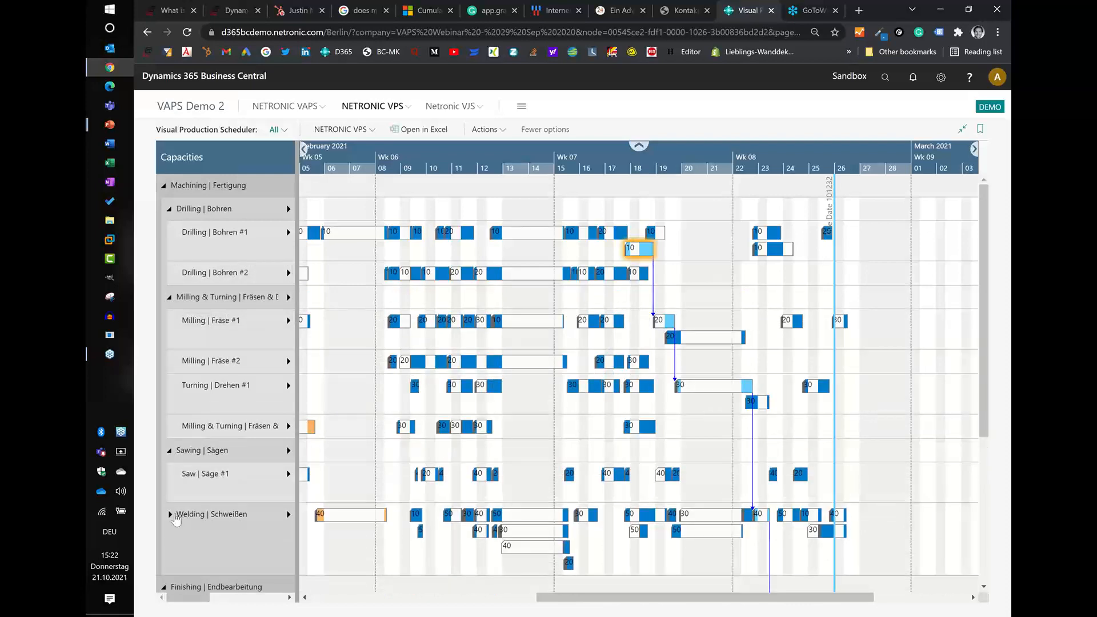
pyautogui.click(169, 514)
pyautogui.scroll(-4, 173, 516)
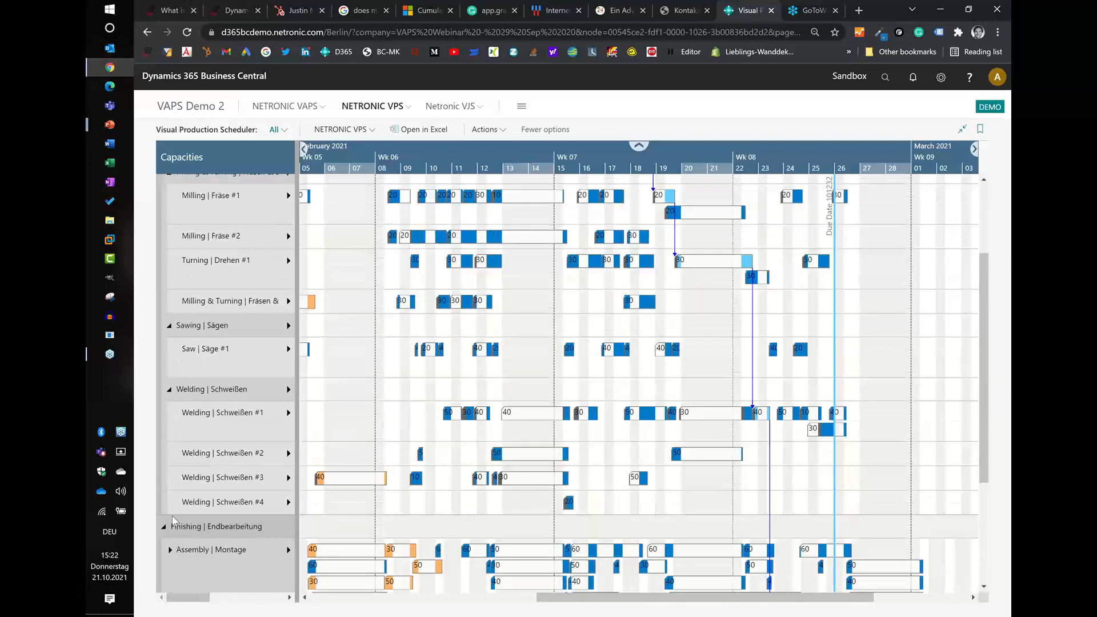
pyautogui.click(171, 425)
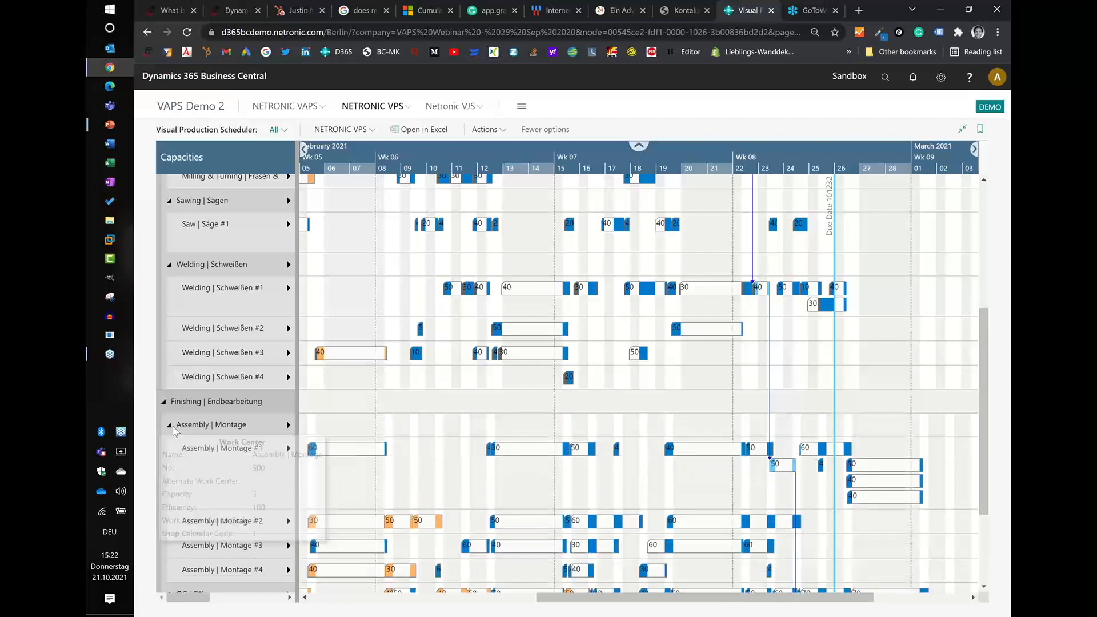
pyautogui.scroll(-2, 172, 457)
pyautogui.click(170, 460)
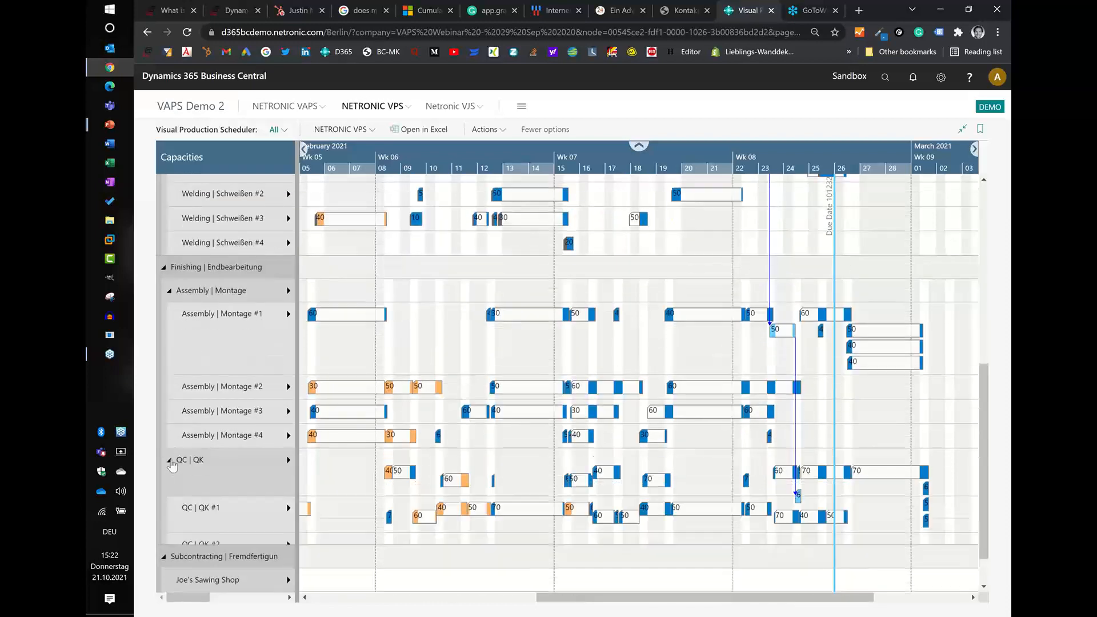
# - Enlarge the timescale around mid-February and show the load histogram of machine center Drilling | Bohren #1
pyautogui.scroll(5, 235, 366)
pyautogui.scroll(2, 237, 365)
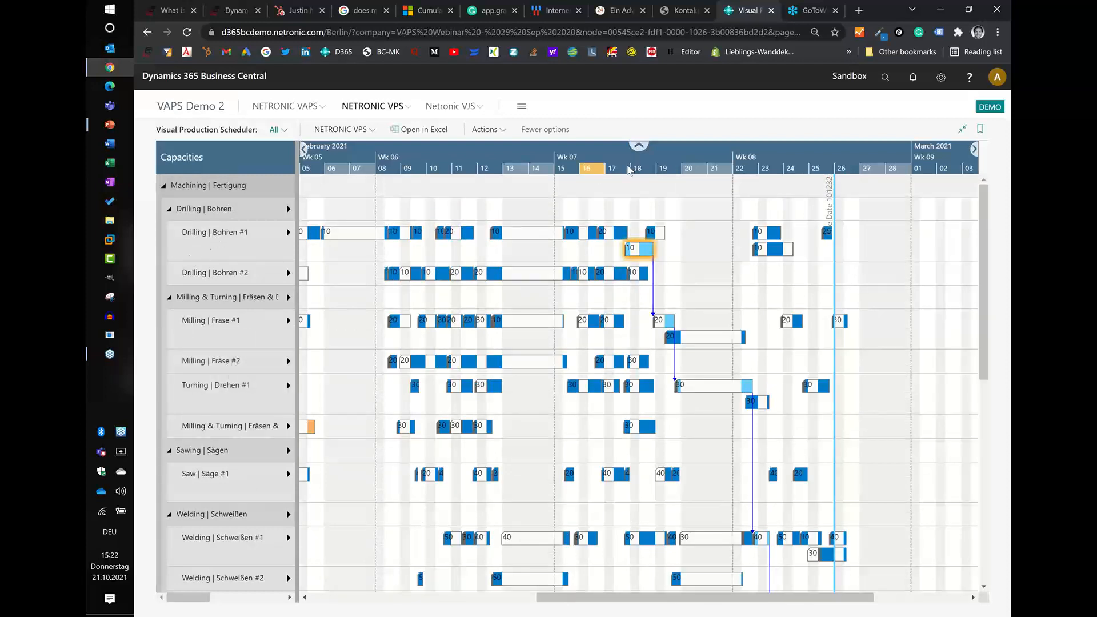
pyautogui.scroll(1, 628, 169)
pyautogui.scroll(1, 628, 170)
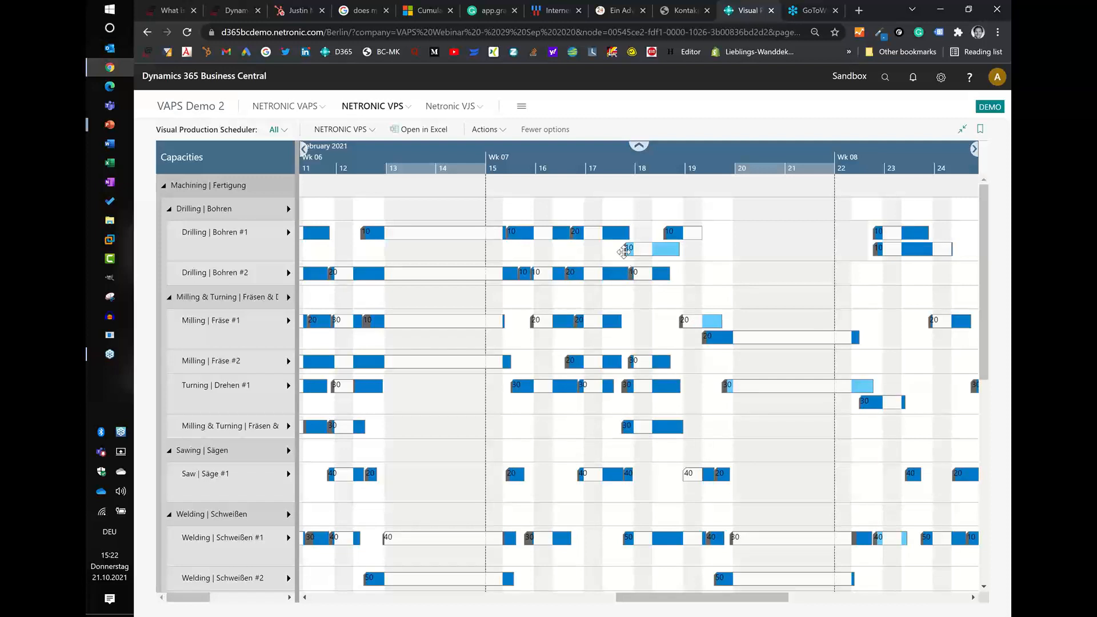
pyautogui.moveTo(625, 254)
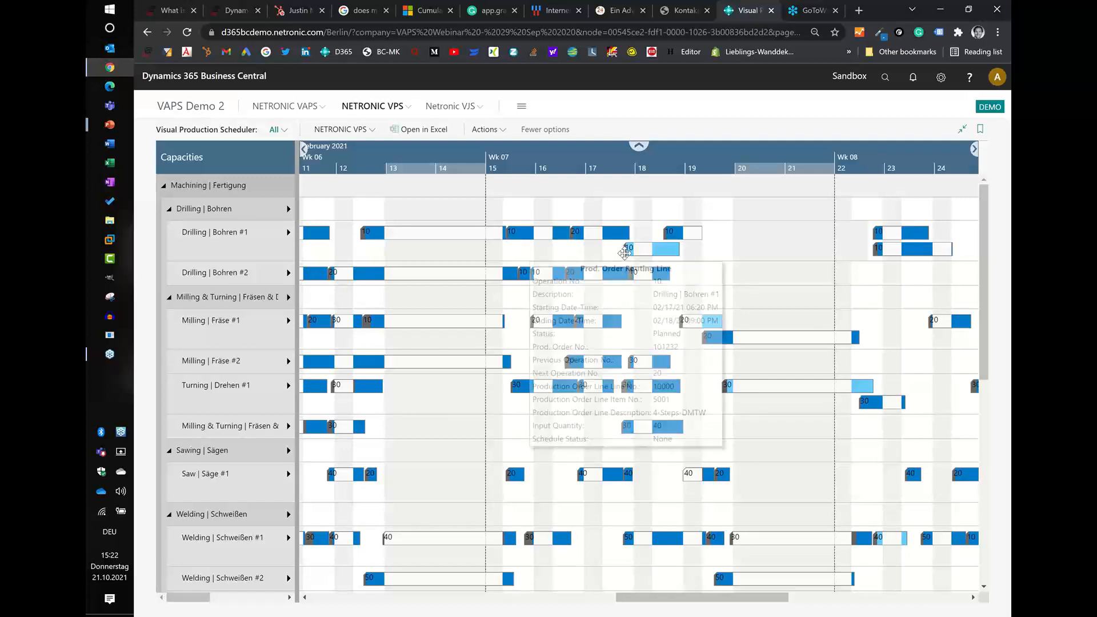
pyautogui.click(288, 234)
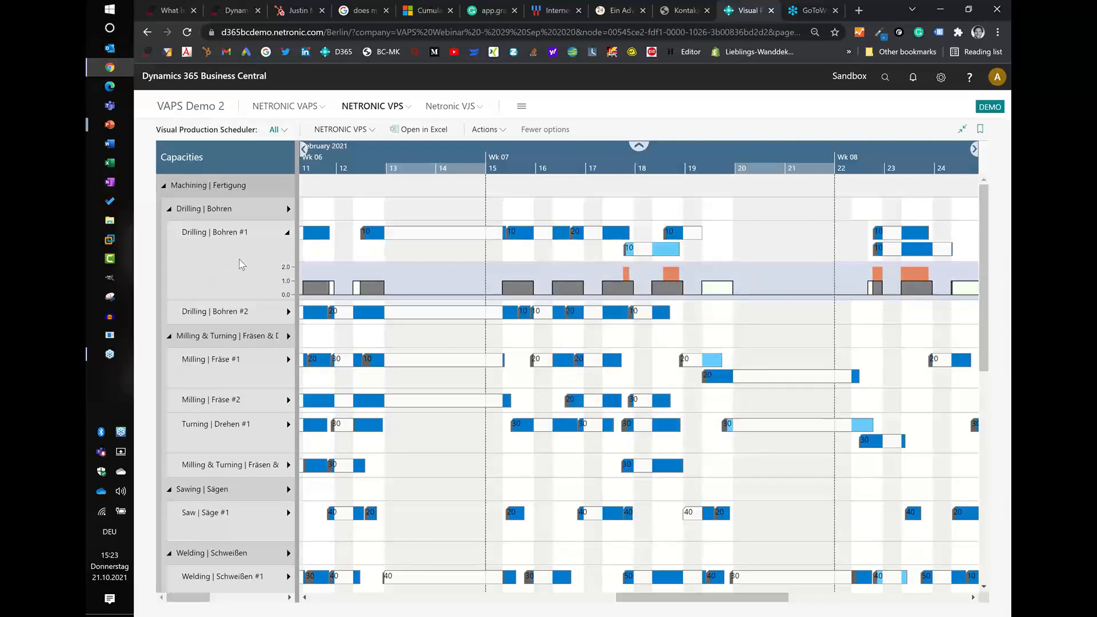
# - Open the machine center card of Drilling | Bohren #1, check its scheduling capacity and close the card
pyautogui.moveTo(241, 264)
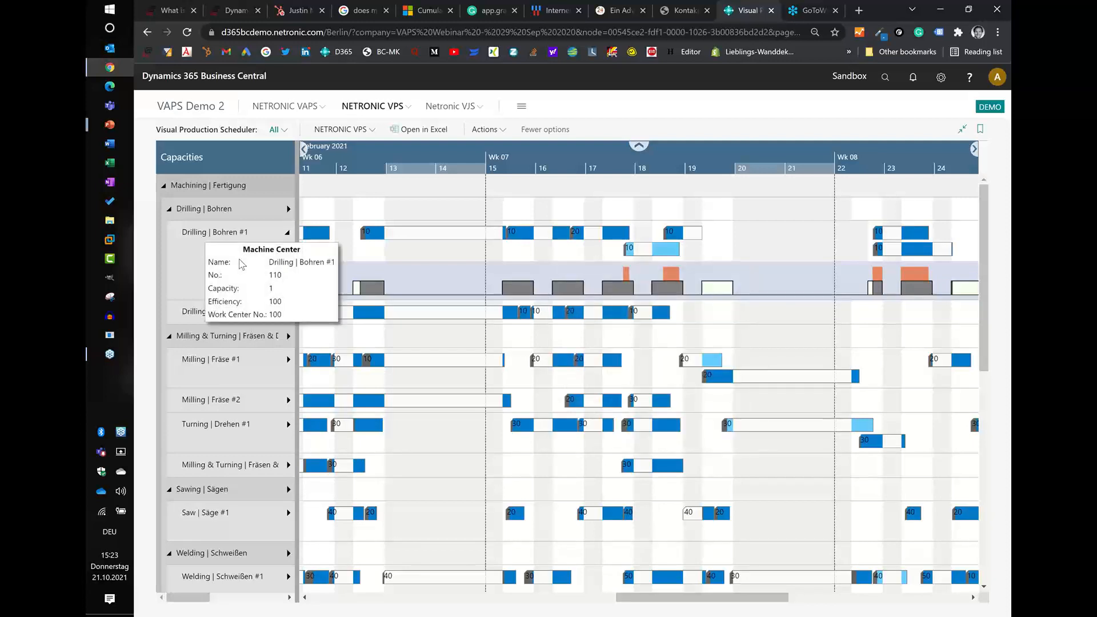
pyautogui.doubleClick(200, 249)
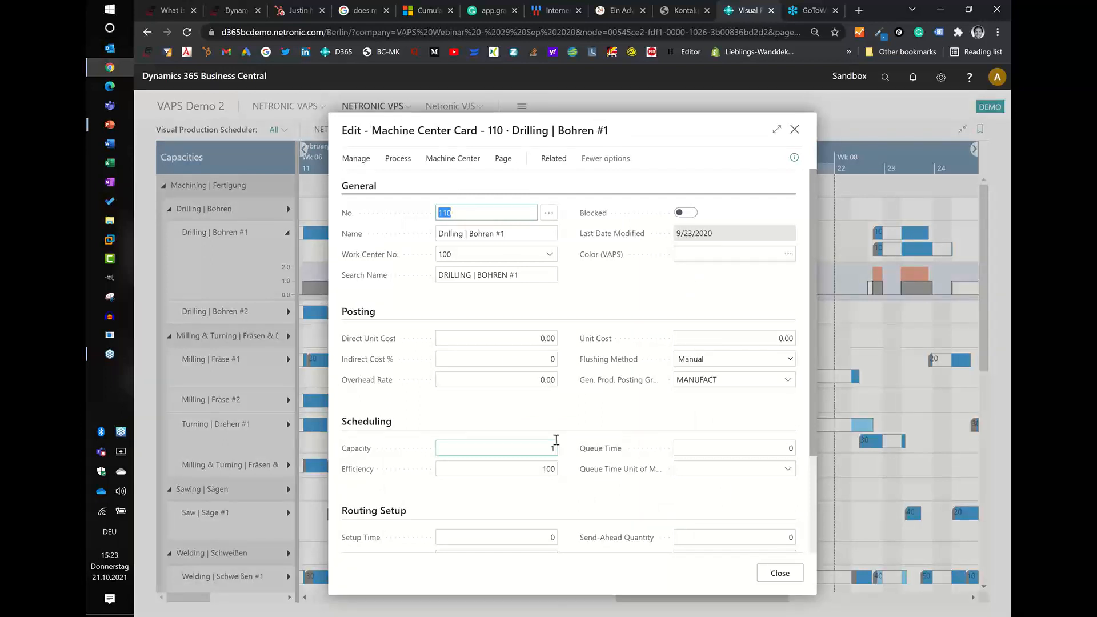
pyautogui.click(777, 578)
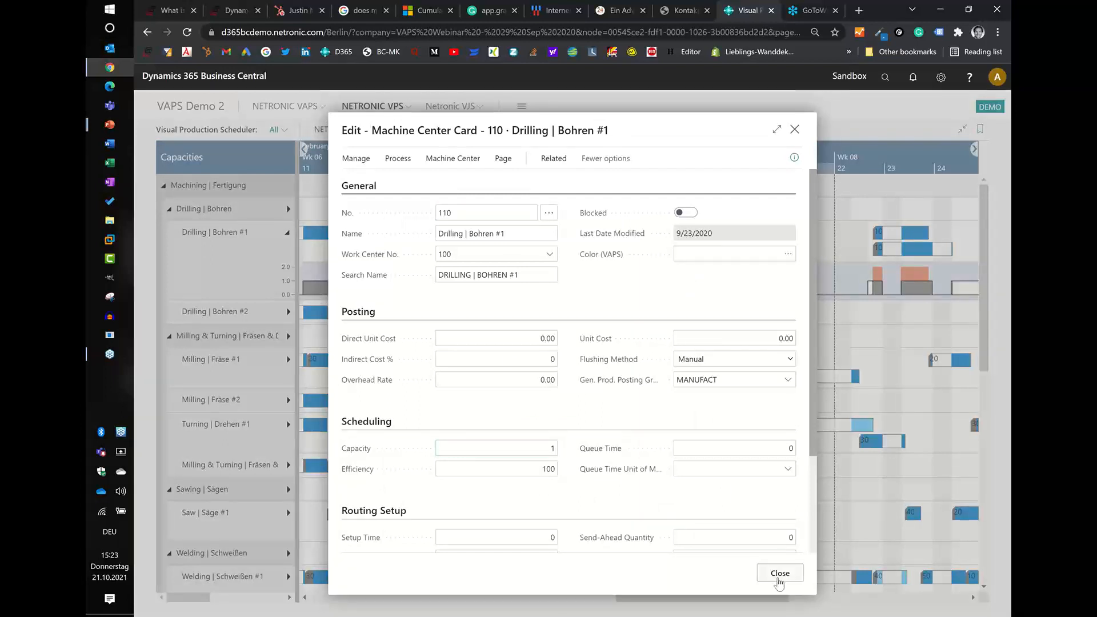
# - Examine the Drilling | Bohren #1 operations against its load histogram around February 17 and 18 at different timescale levels
pyautogui.scroll(1, 622, 231)
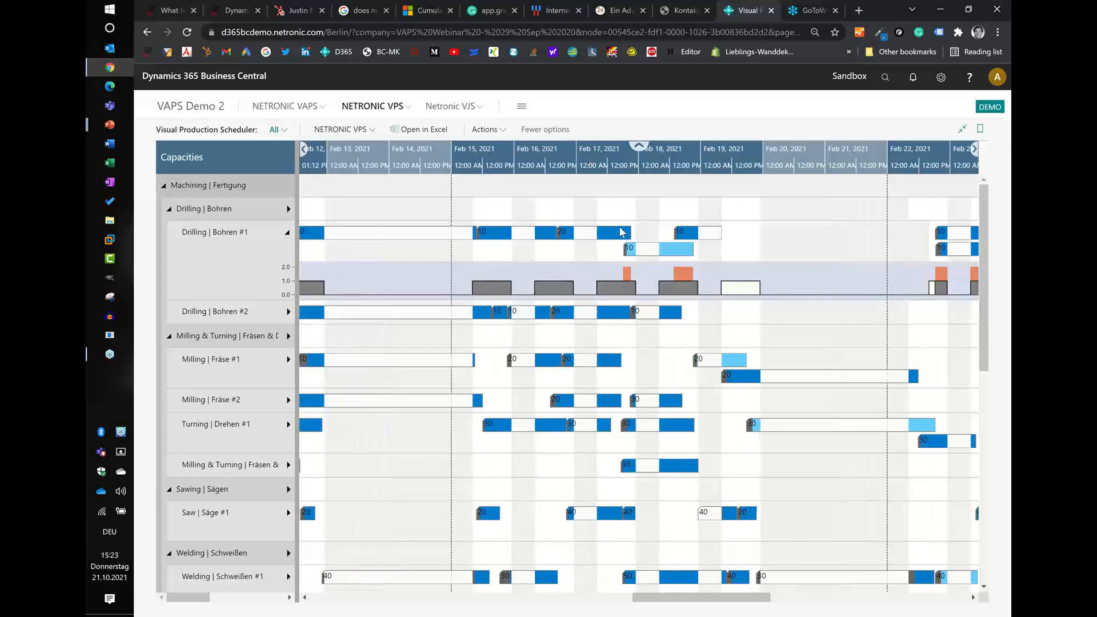
pyautogui.scroll(1, 622, 231)
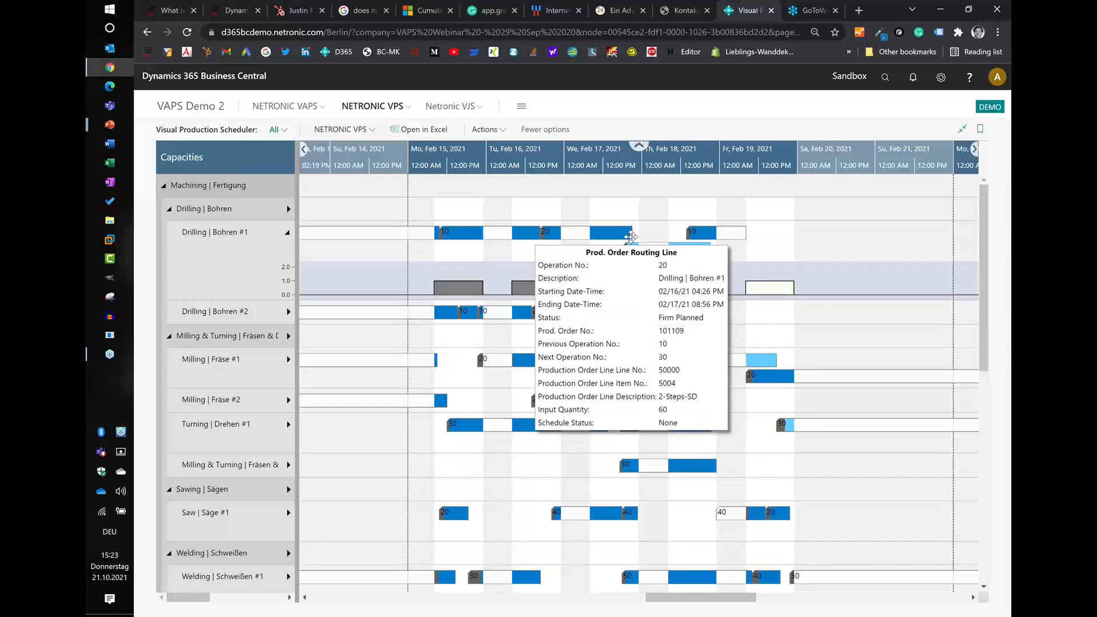
pyautogui.scroll(-1, 638, 158)
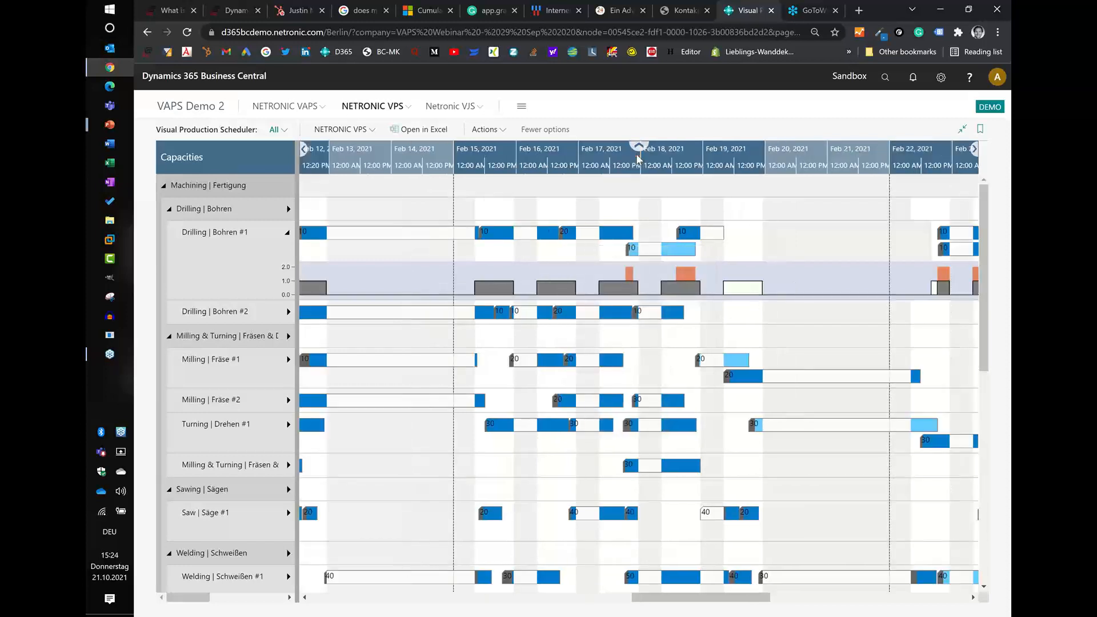
pyautogui.scroll(-2, 638, 159)
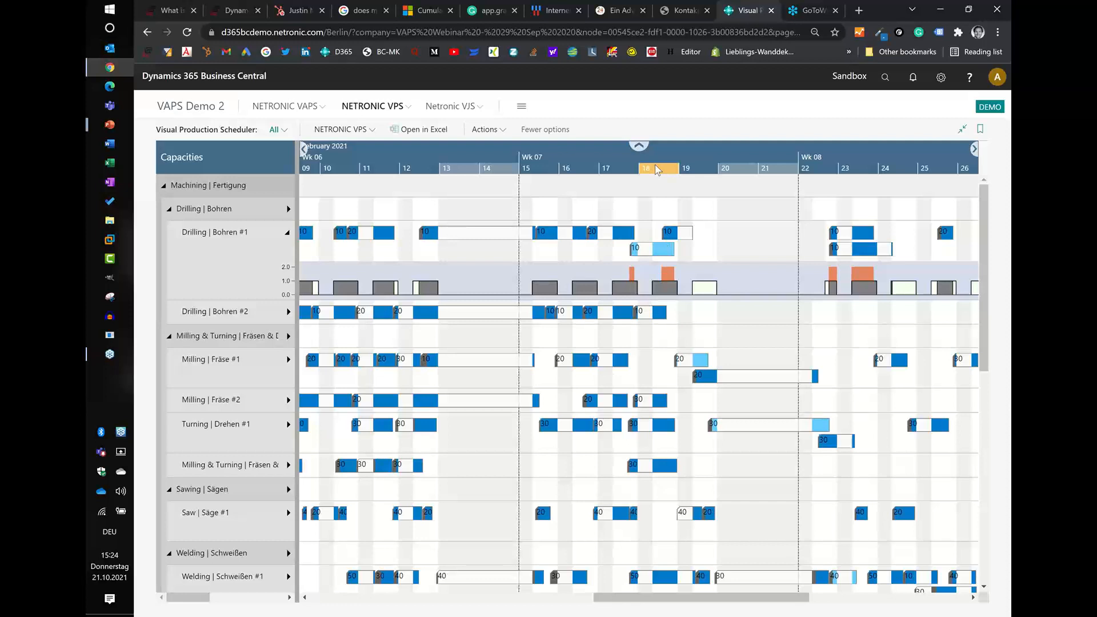
pyautogui.scroll(-1, 658, 170)
pyautogui.moveTo(619, 167); pyautogui.dragTo(521, 160)
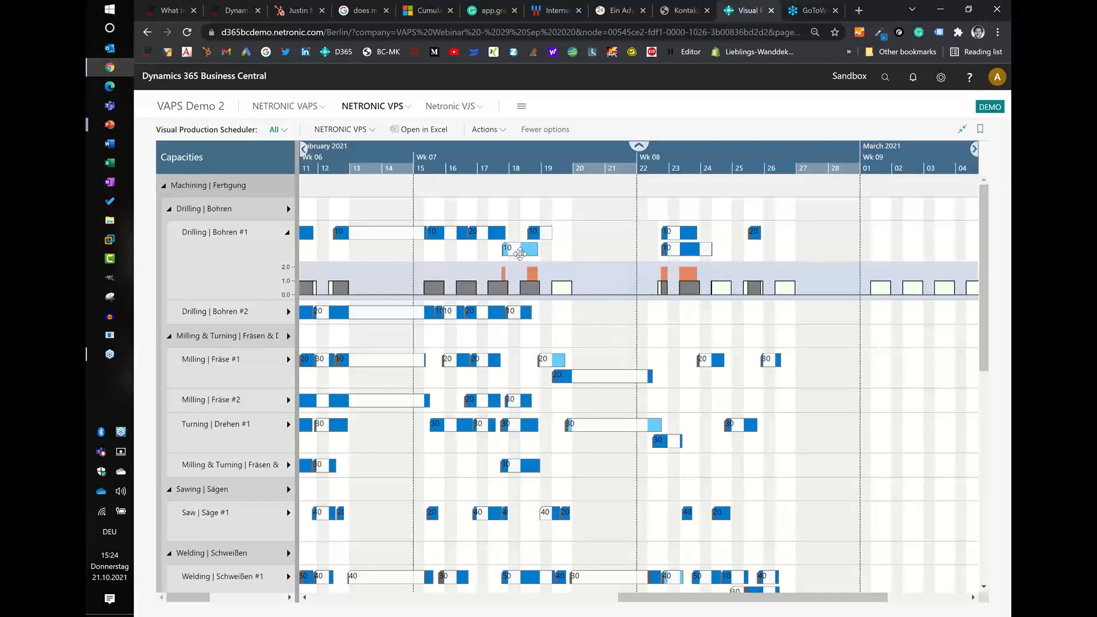
# - Reschedule operation 10 of the 4-Steps-DMTW production order on Drilling | Bohren #1 from February 17 to February 19
pyautogui.moveTo(520, 254)
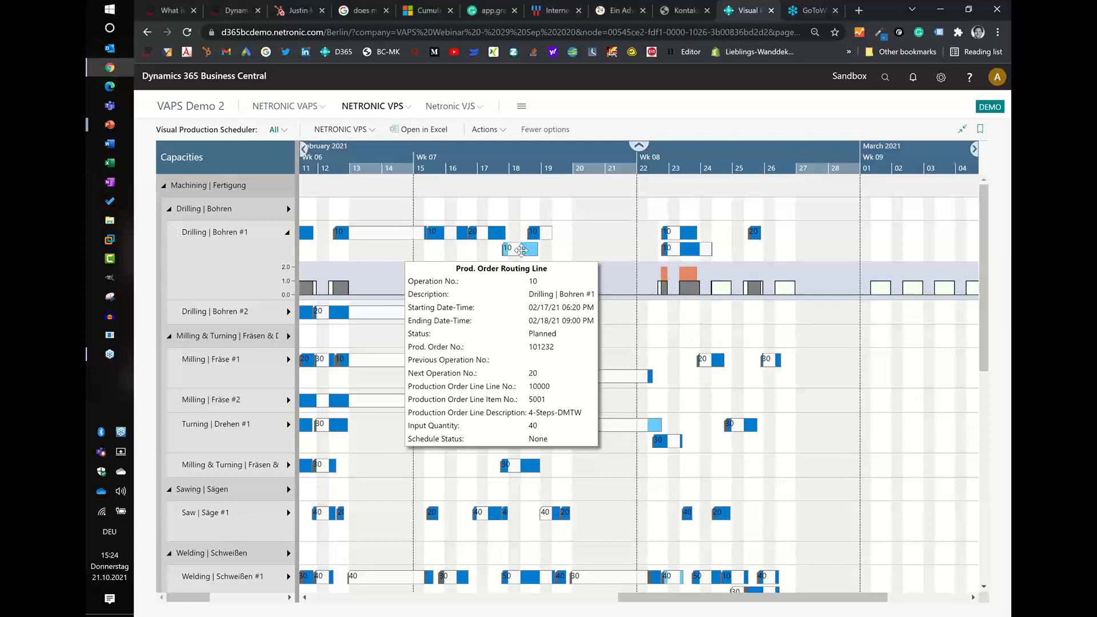
pyautogui.click(520, 250)
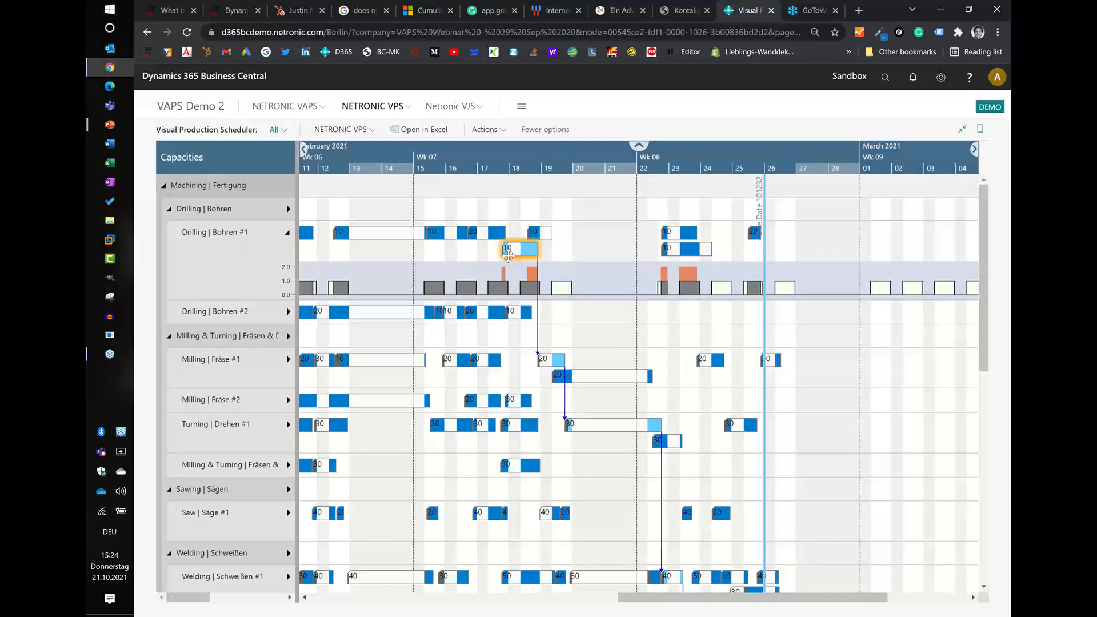
pyautogui.moveTo(543, 252)
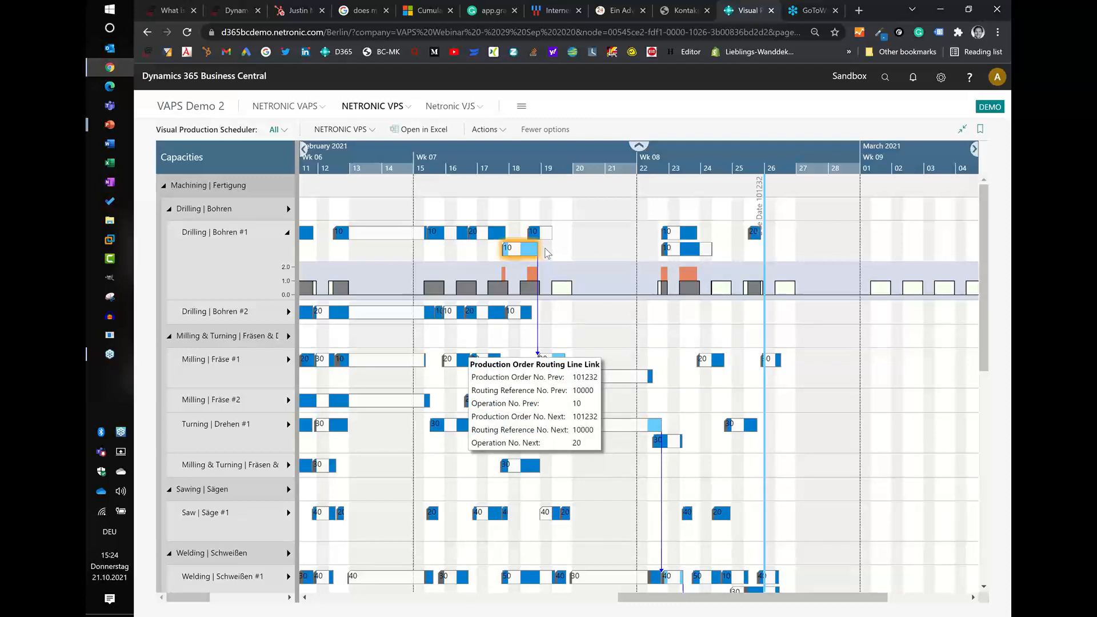
pyautogui.moveTo(527, 244); pyautogui.dragTo(559, 233)
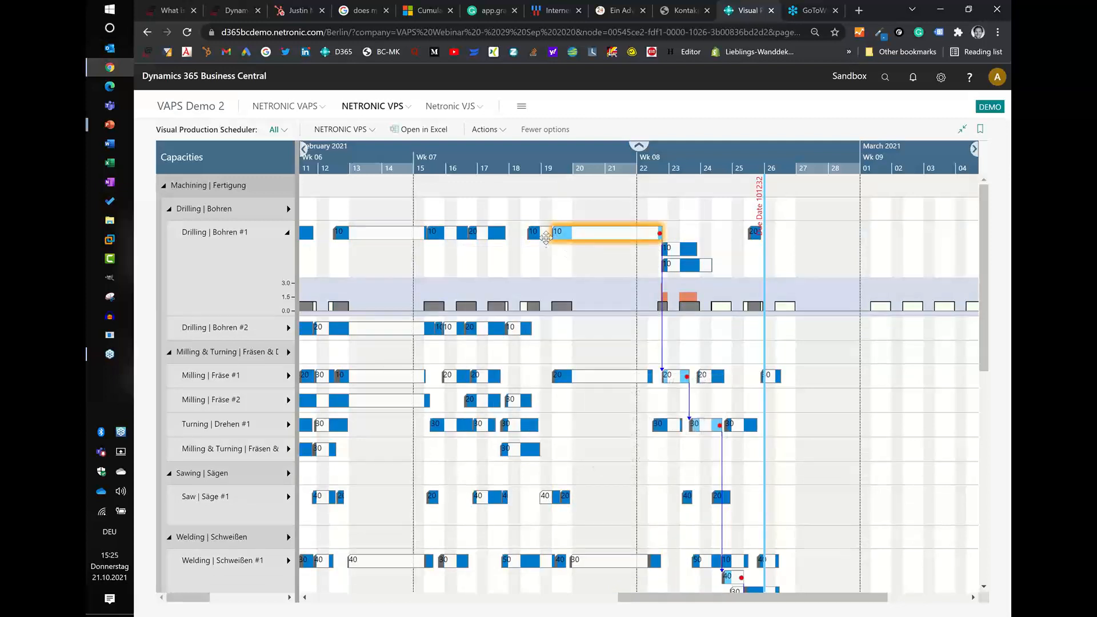
# - Try operation 10 on Drilling | Bohren #2 from February 18 and return it to Drilling | Bohren #1 on February 19
pyautogui.moveTo(570, 235)
pyautogui.moveTo(564, 235); pyautogui.dragTo(556, 329)
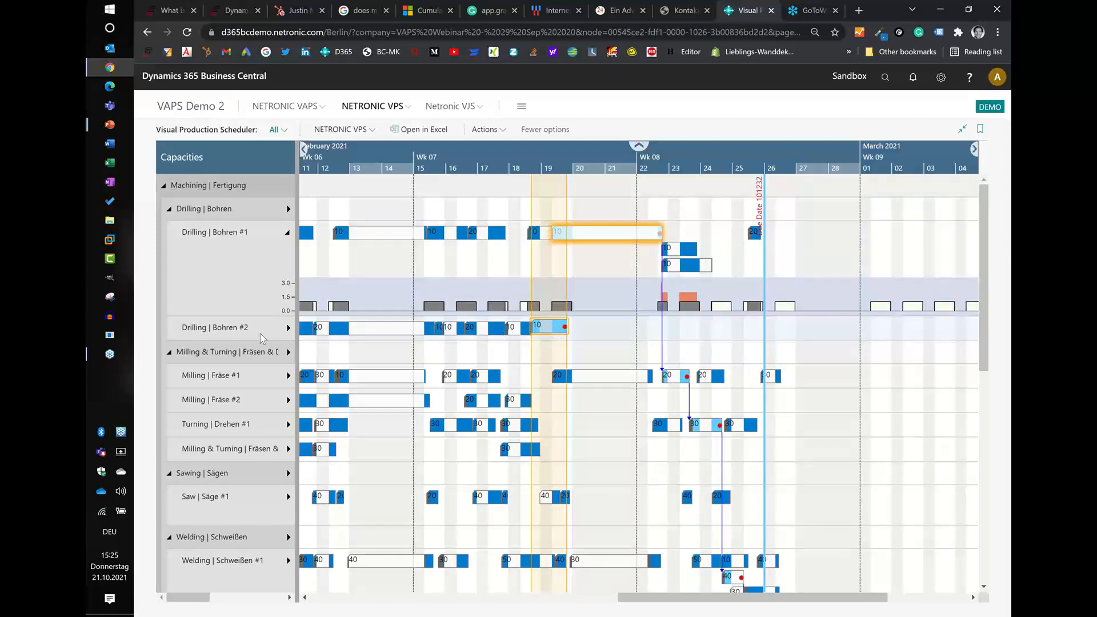
pyautogui.moveTo(561, 313)
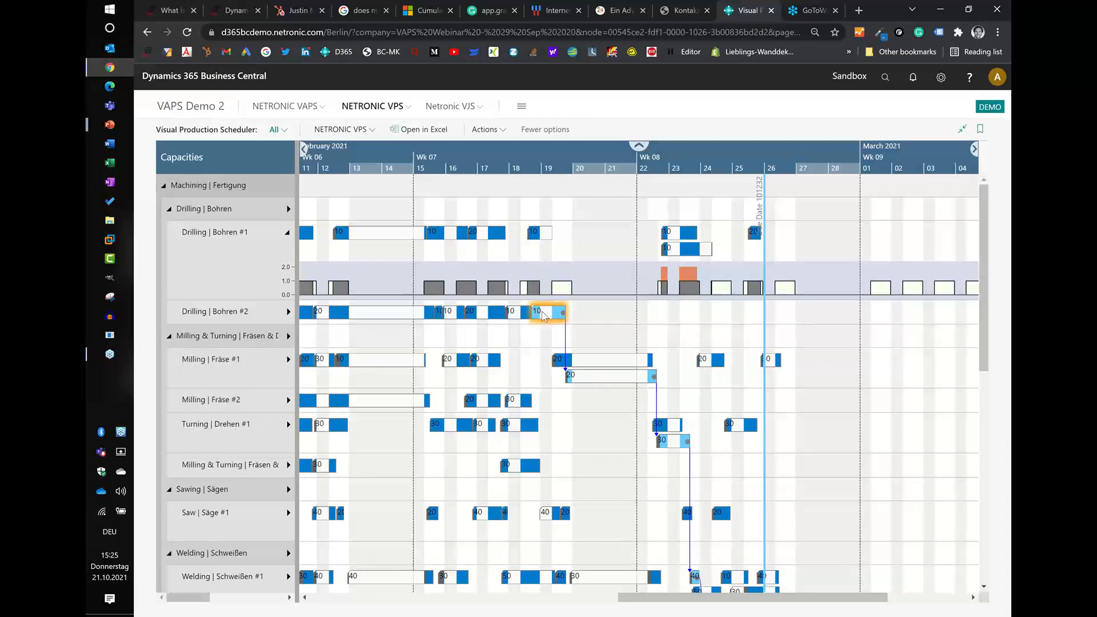
pyautogui.moveTo(543, 316); pyautogui.dragTo(558, 231)
pyautogui.moveTo(555, 237); pyautogui.dragTo(557, 233)
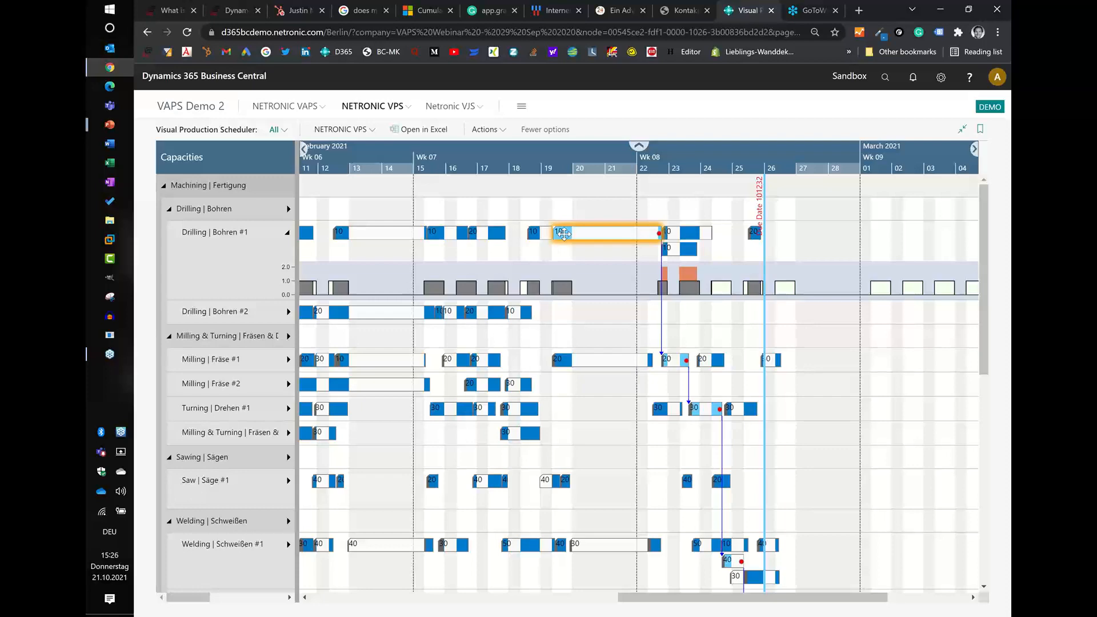
# - Check the due date on the 4-Steps-DMTW order's card and trace its linked operations down to Assembly and QC
pyautogui.doubleClick(564, 234)
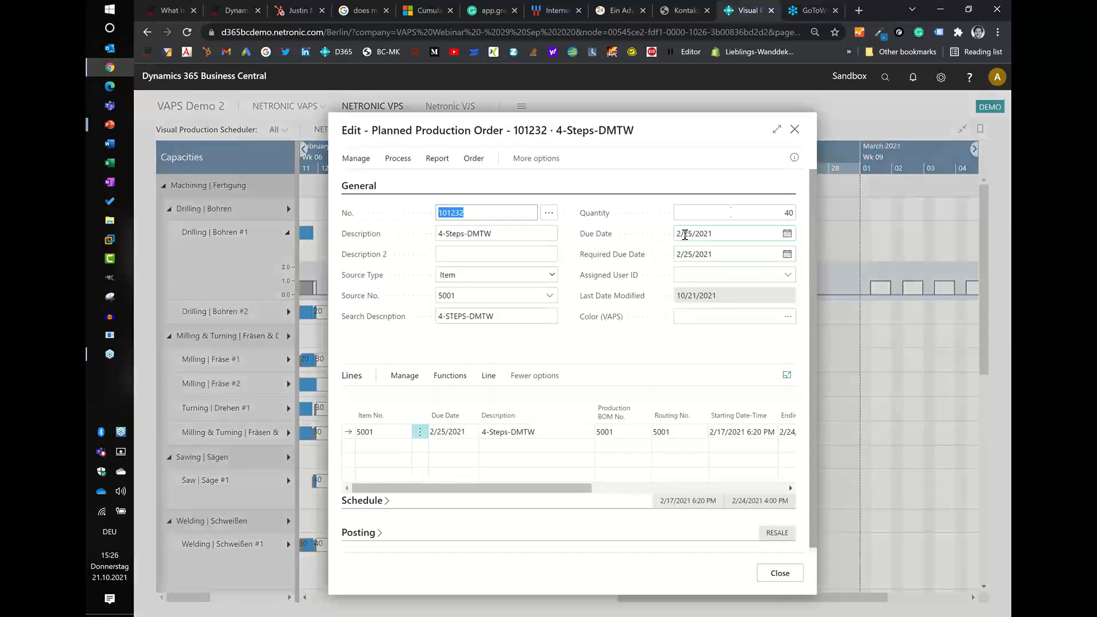
pyautogui.click(794, 131)
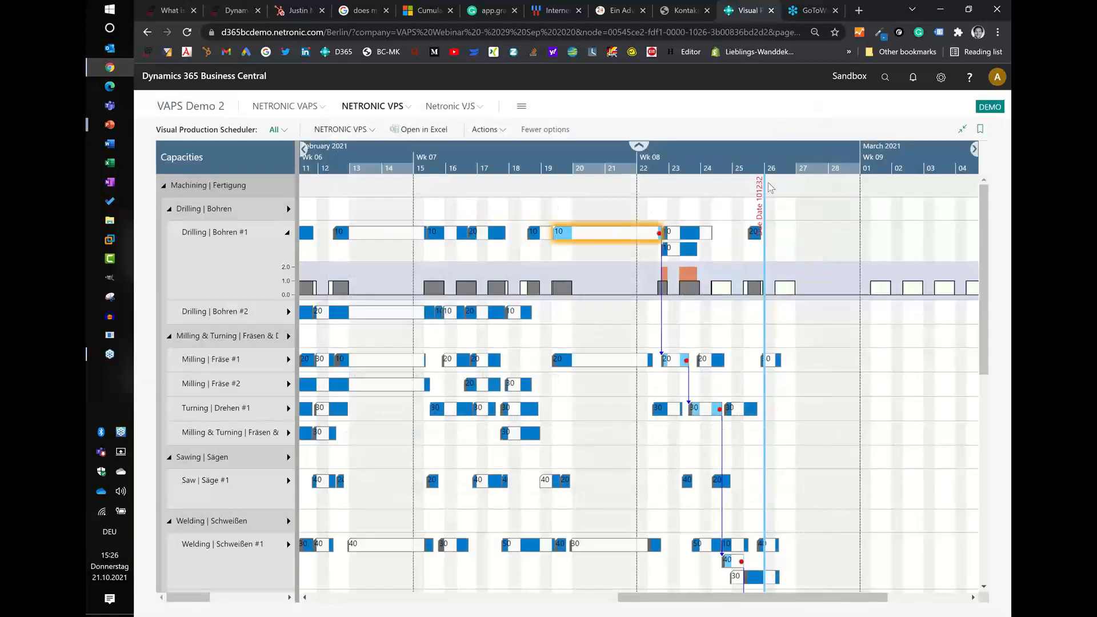
pyautogui.scroll(-1, 805, 346)
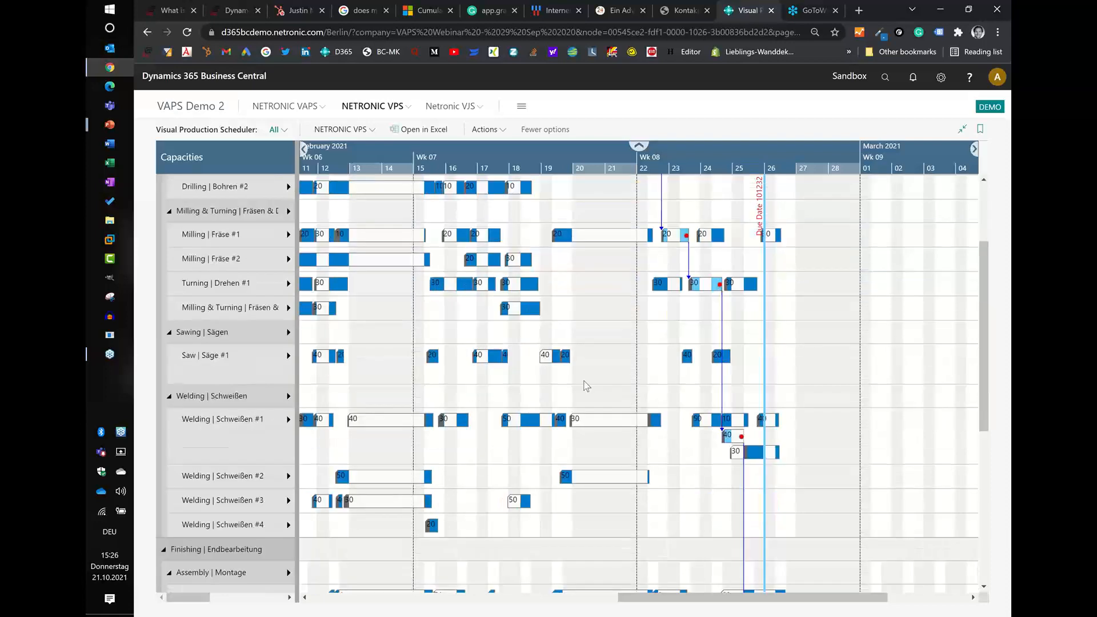
pyautogui.scroll(1, 583, 382)
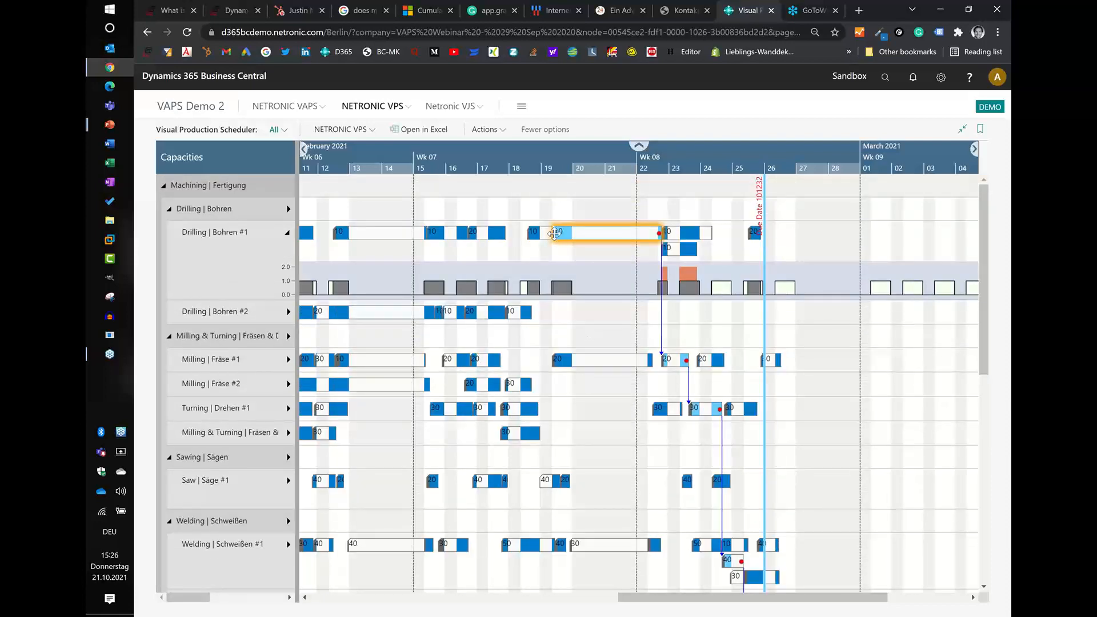
pyautogui.moveTo(597, 227)
pyautogui.scroll(-6, 829, 478)
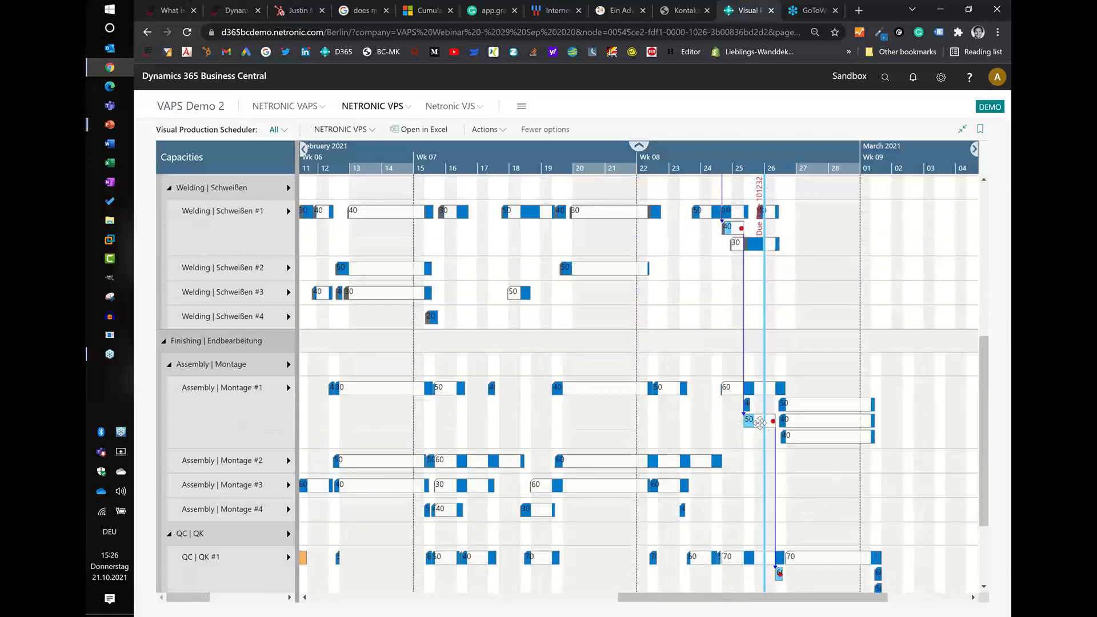
pyautogui.moveTo(754, 422)
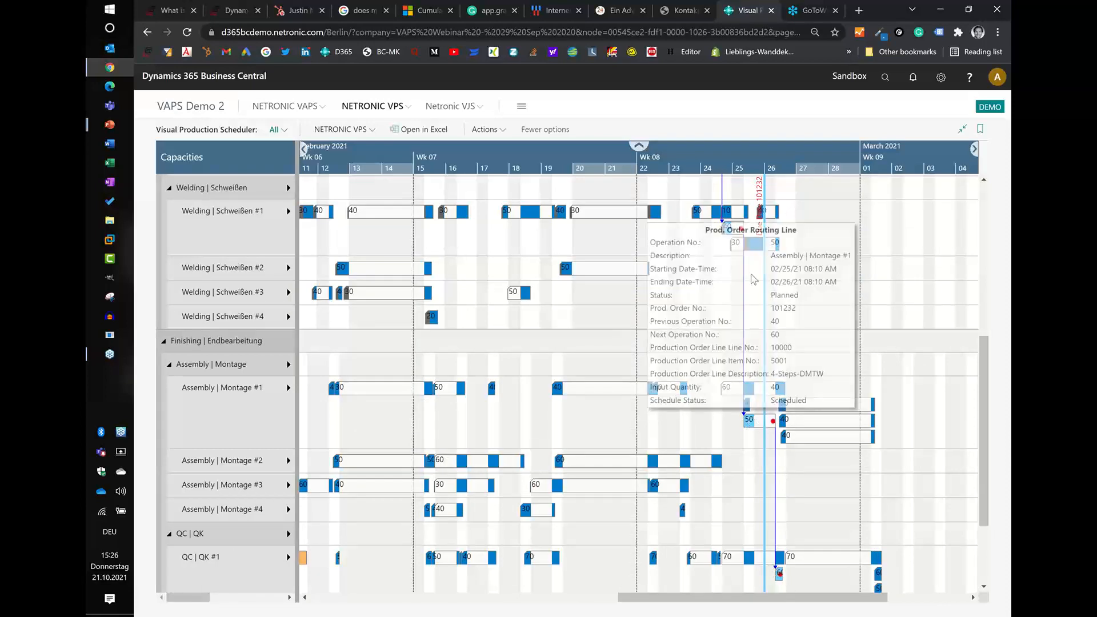
pyautogui.scroll(8, 765, 234)
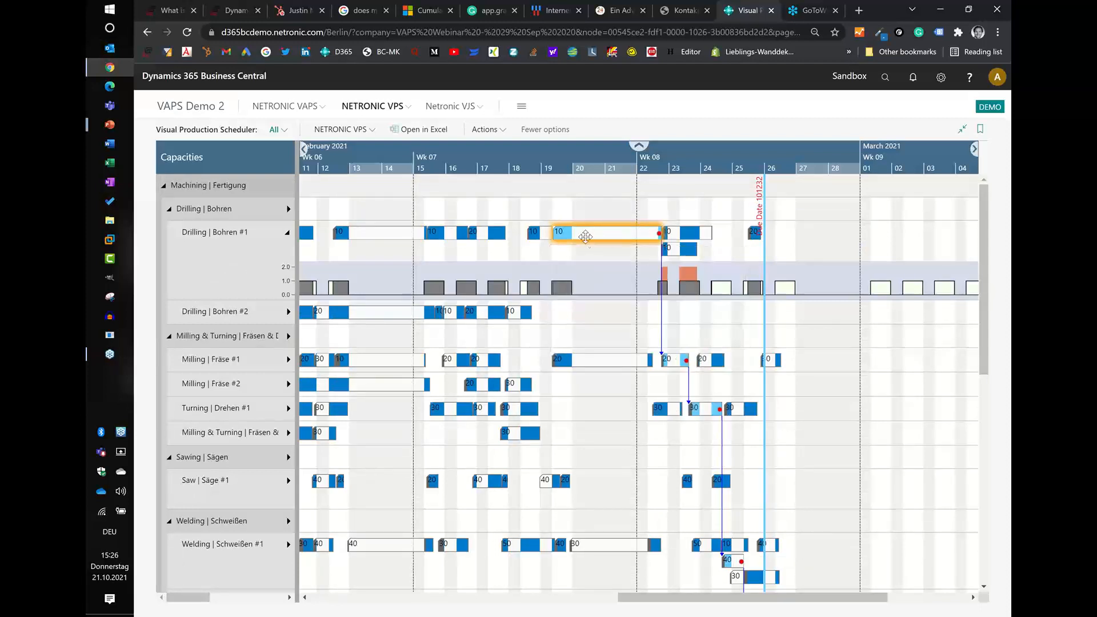
# - Reassign the order's operation 10 to Drilling | Bohren #2 from February 18, operation 20 to Milling | Fräse #2 and operation 30 to the Milling & Turning machine center
pyautogui.moveTo(586, 236); pyautogui.dragTo(543, 309)
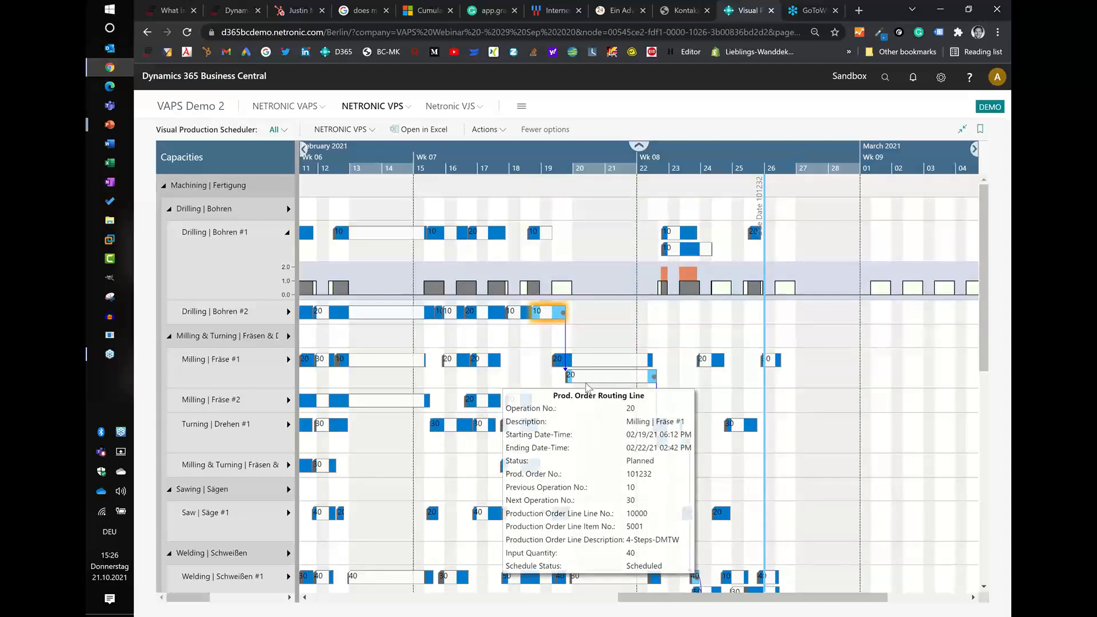
pyautogui.moveTo(582, 380); pyautogui.dragTo(584, 402)
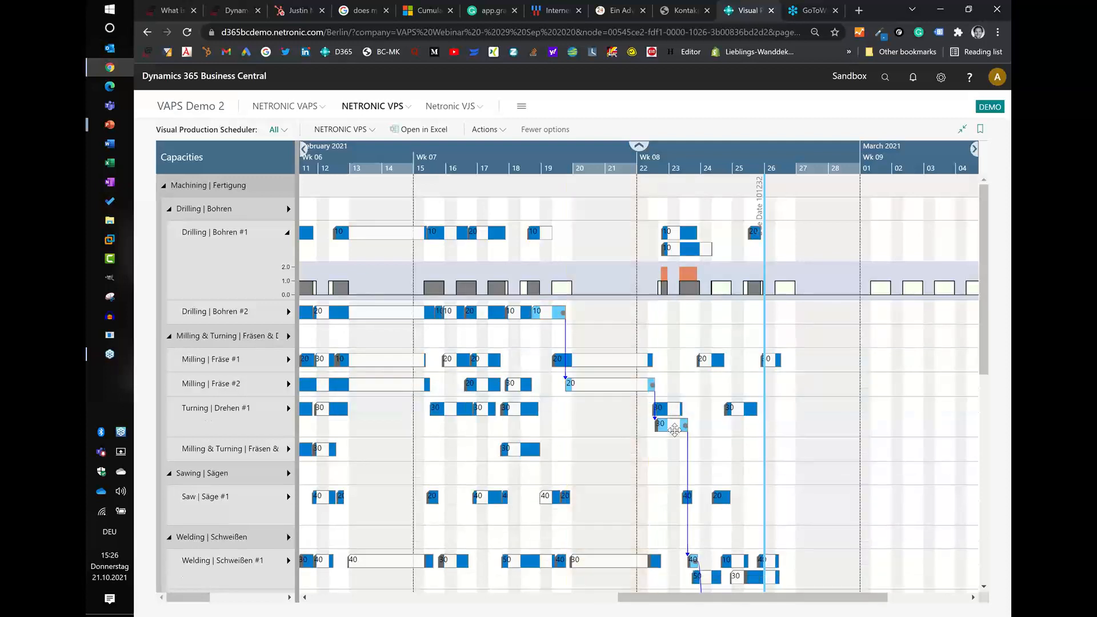
pyautogui.moveTo(664, 434); pyautogui.dragTo(668, 449)
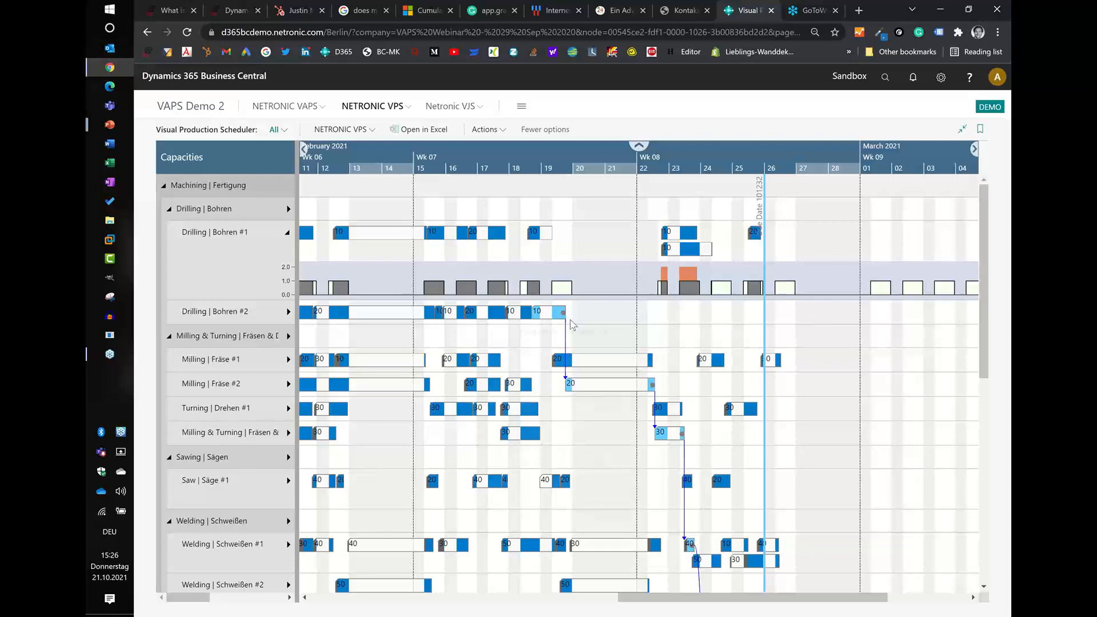
# - Review the rescheduled operation chain down to QC against the due date, including the details of operation 10 on Drilling | Bohren #2
pyautogui.scroll(-6, 921, 484)
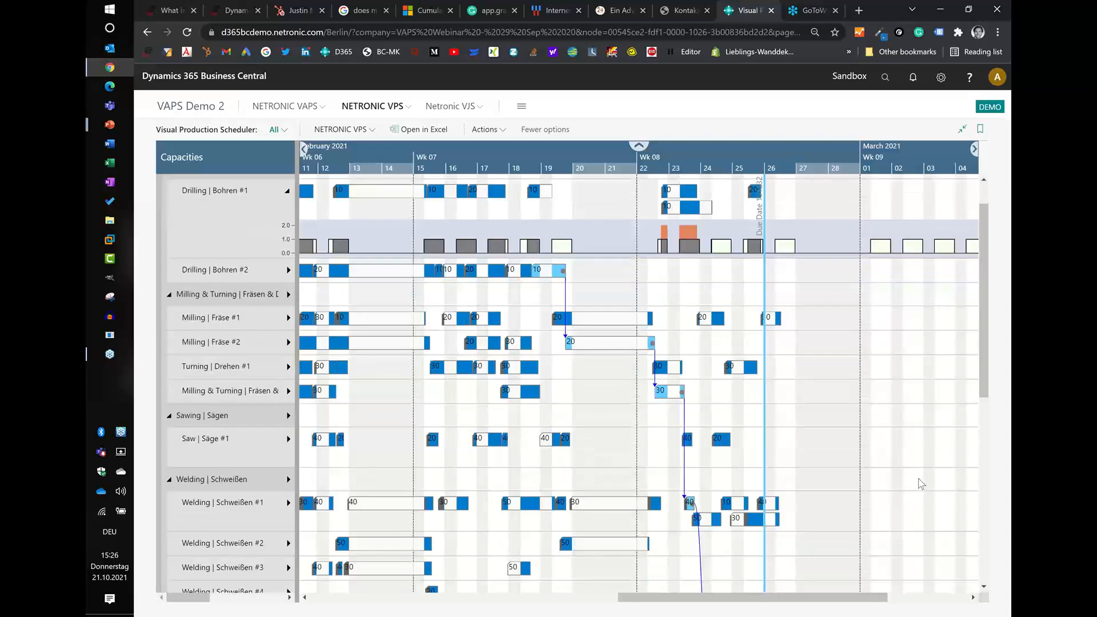
pyautogui.scroll(-2, 748, 495)
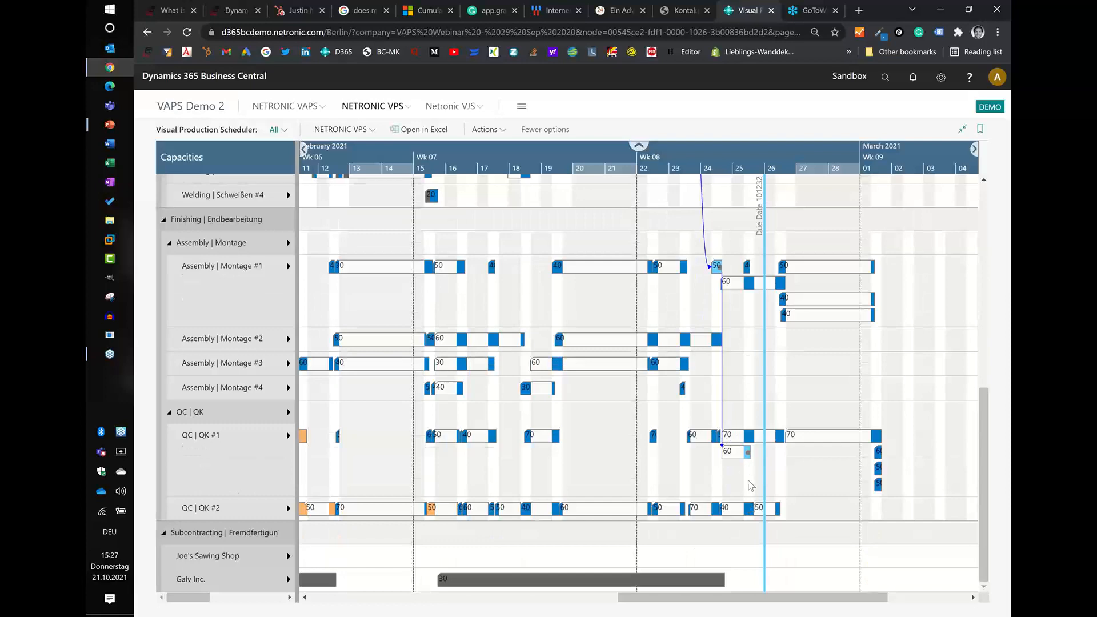
pyautogui.scroll(8, 750, 486)
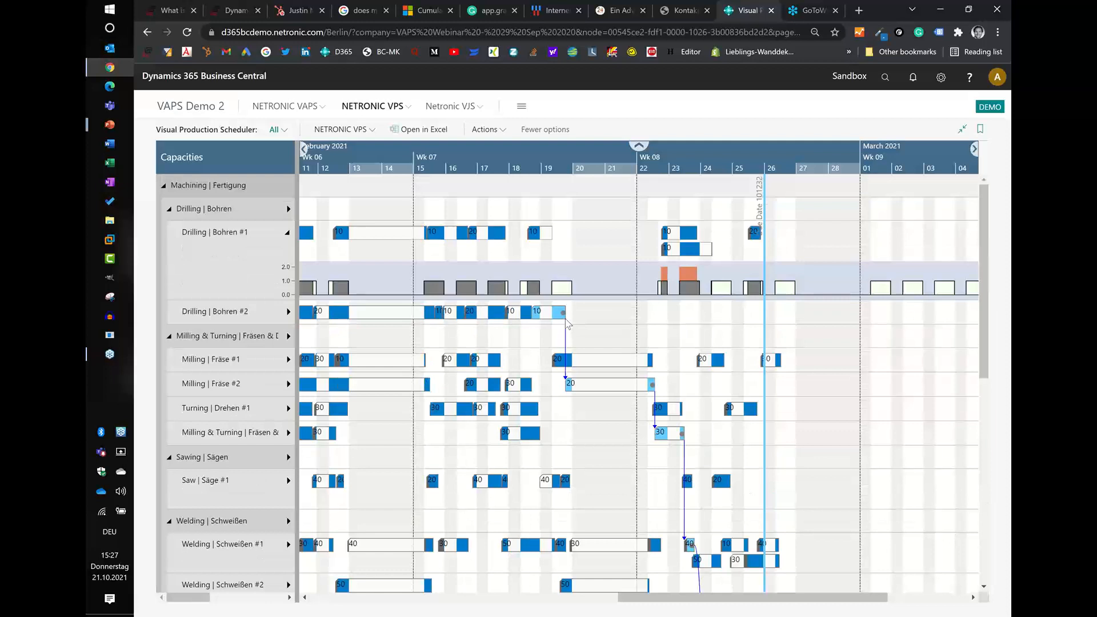
pyautogui.moveTo(564, 312)
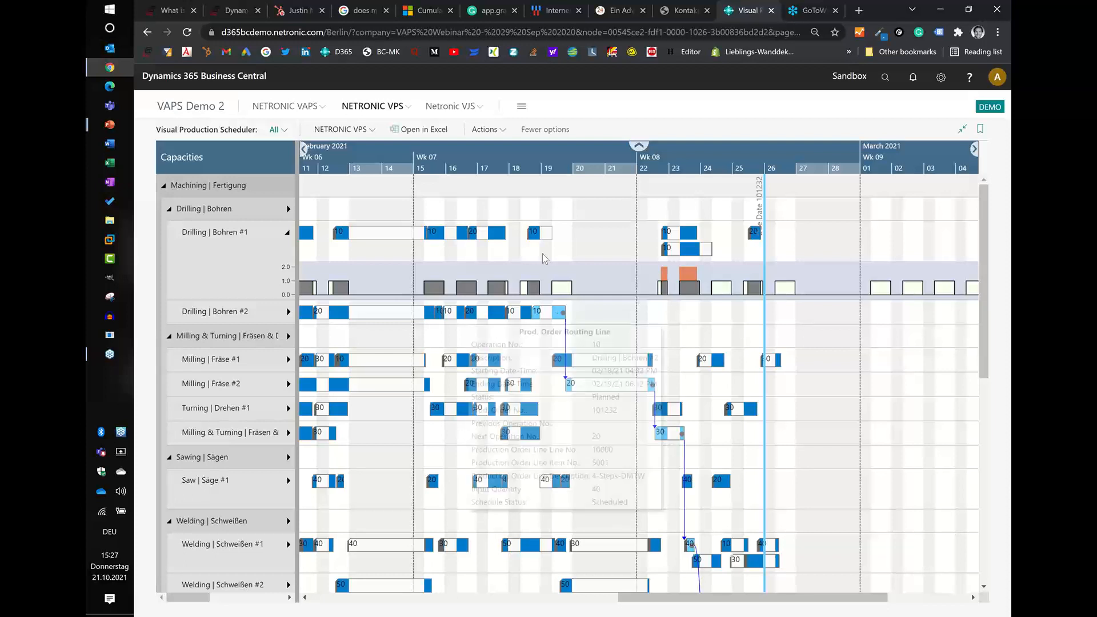
pyautogui.moveTo(510, 343)
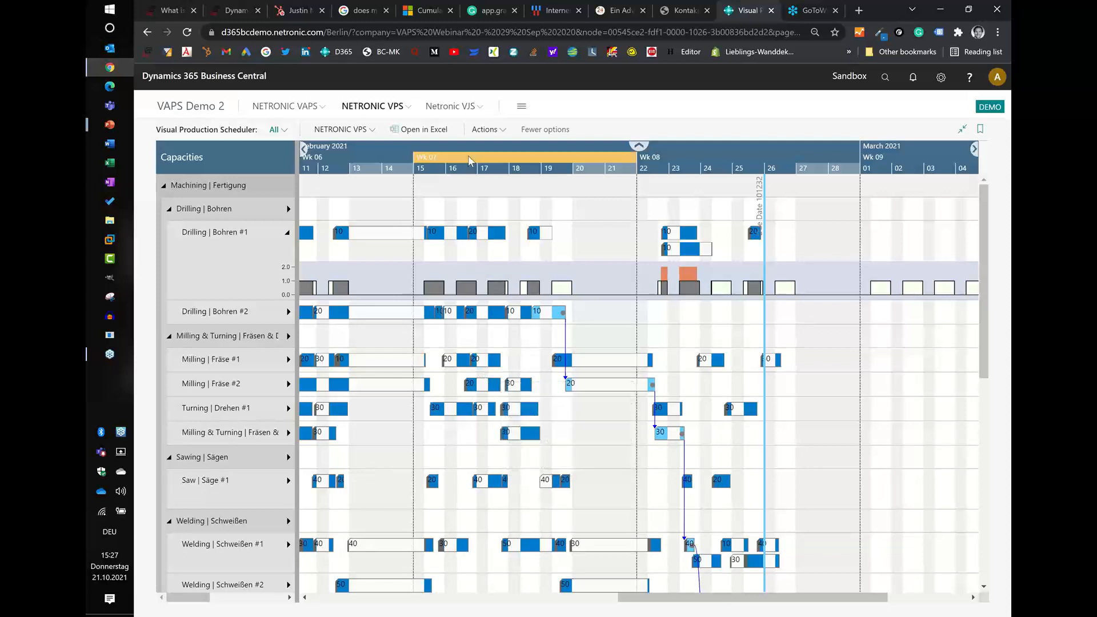
pyautogui.scroll(-2, 468, 157)
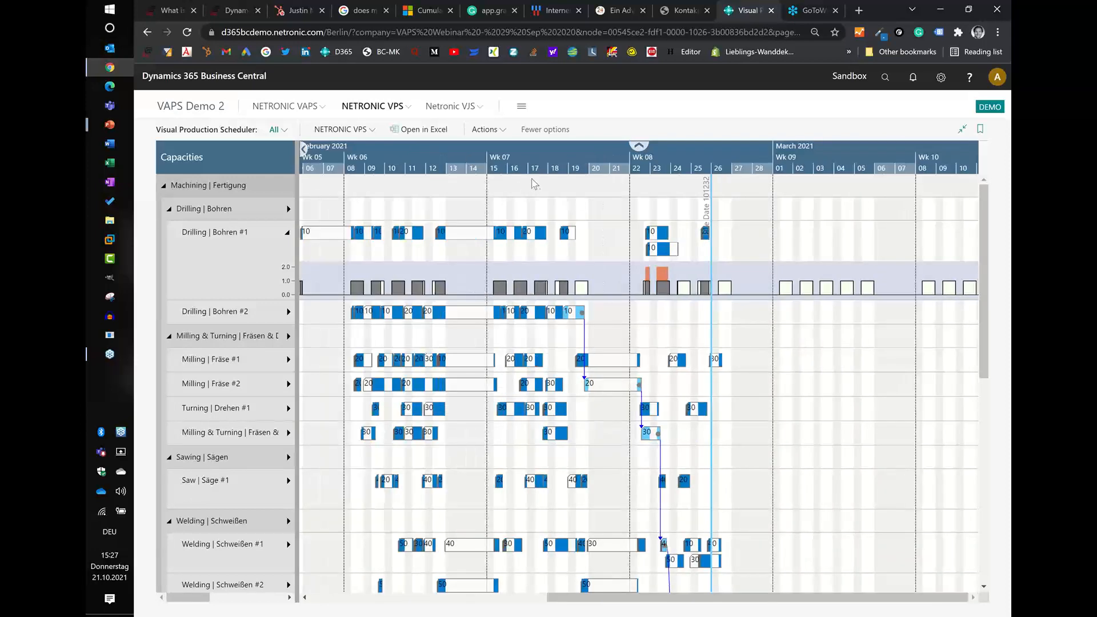
pyautogui.scroll(3, 560, 160)
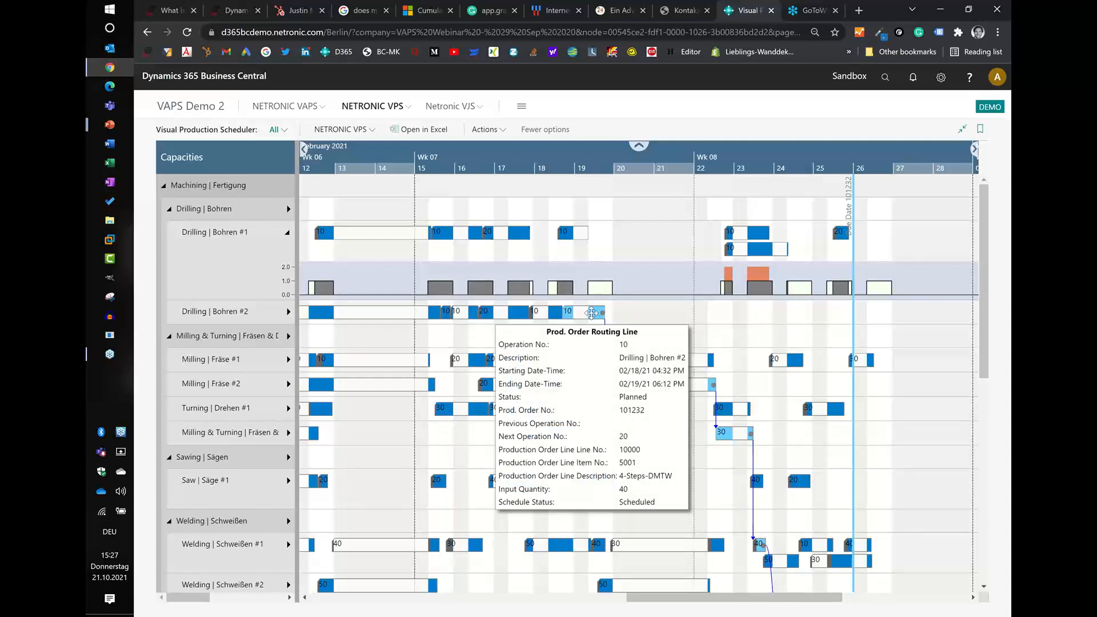
# - Open the 4-Steps-DMTW production order from operation 10, check its line's routing dates and machine centers, and close both pages
pyautogui.doubleClick(595, 312)
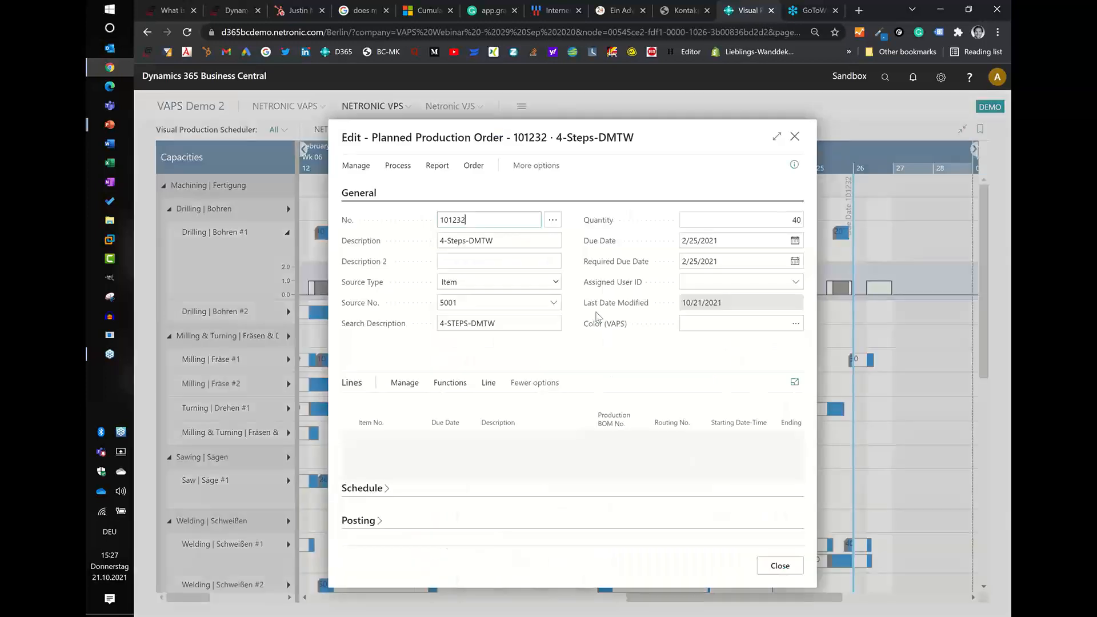
pyautogui.click(488, 376)
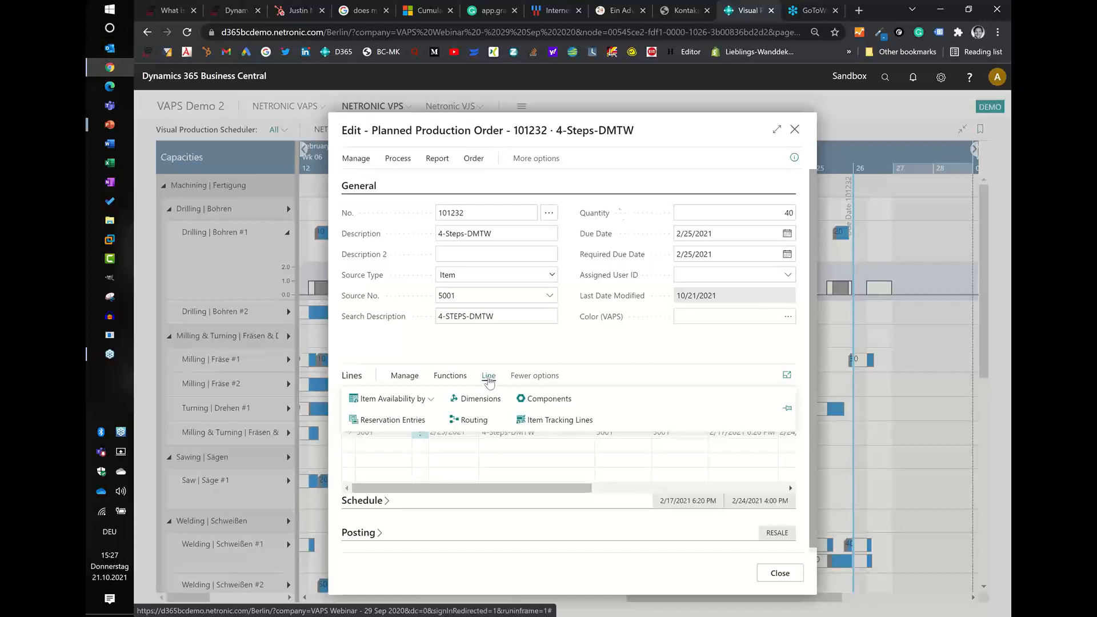
pyautogui.click(461, 424)
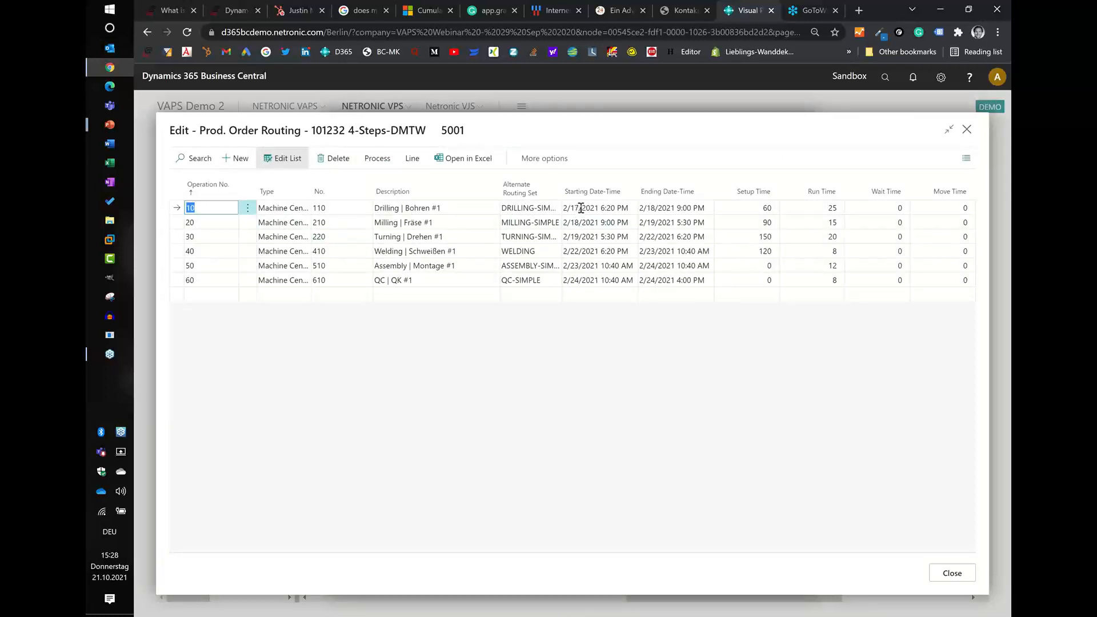
pyautogui.click(962, 582)
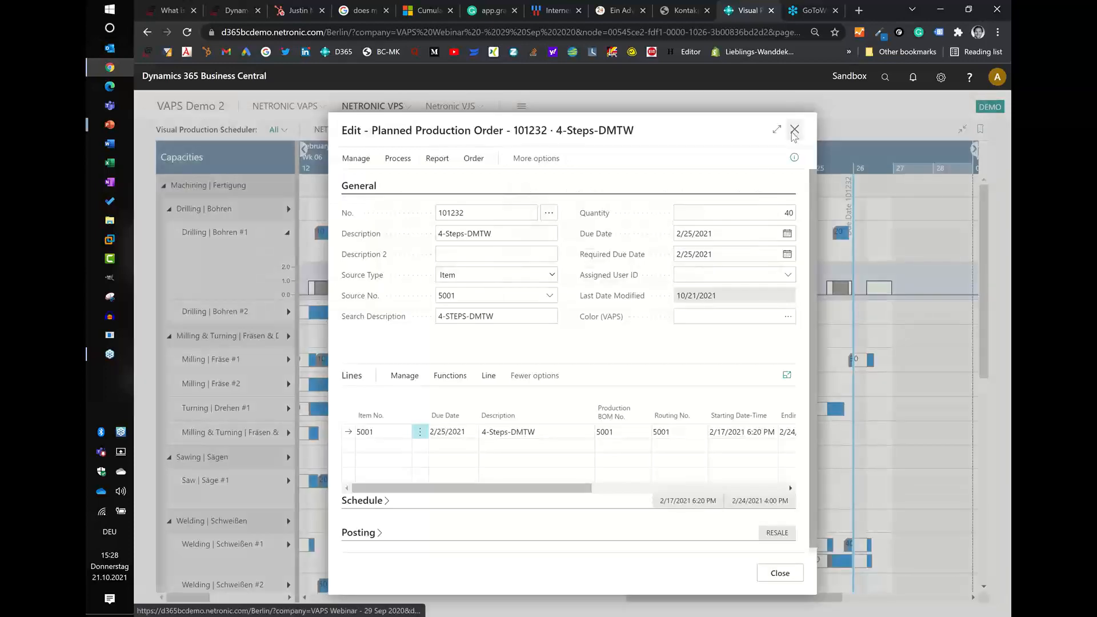
pyautogui.click(794, 130)
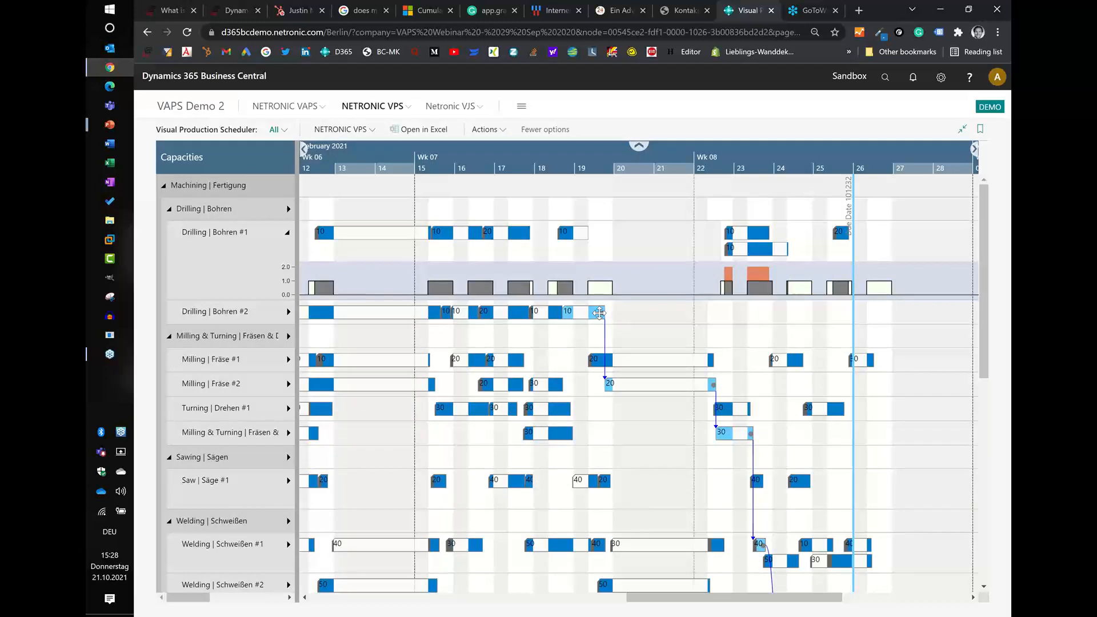
# - Save the modified production schedule to Business Central and acknowledge the message
pyautogui.moveTo(599, 312)
pyautogui.click(334, 129)
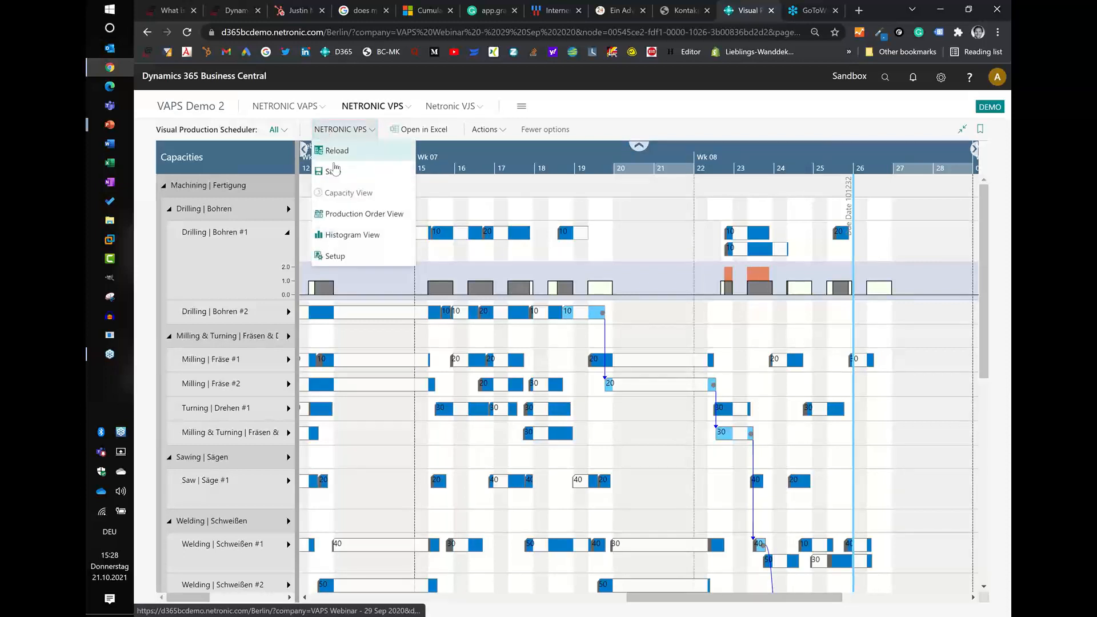
pyautogui.click(335, 170)
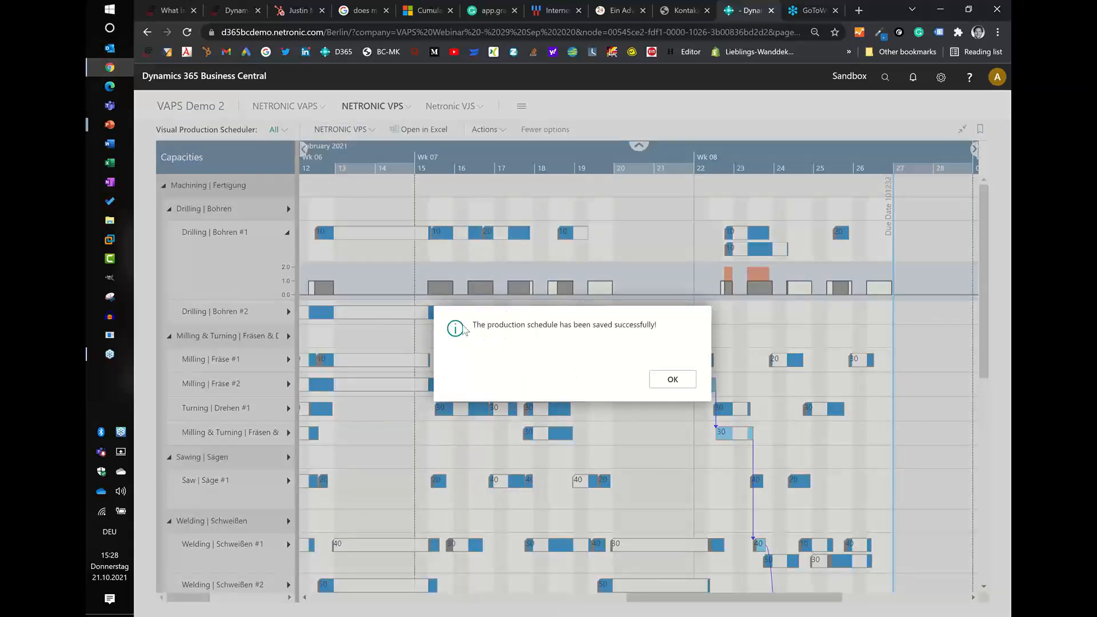
pyautogui.click(669, 379)
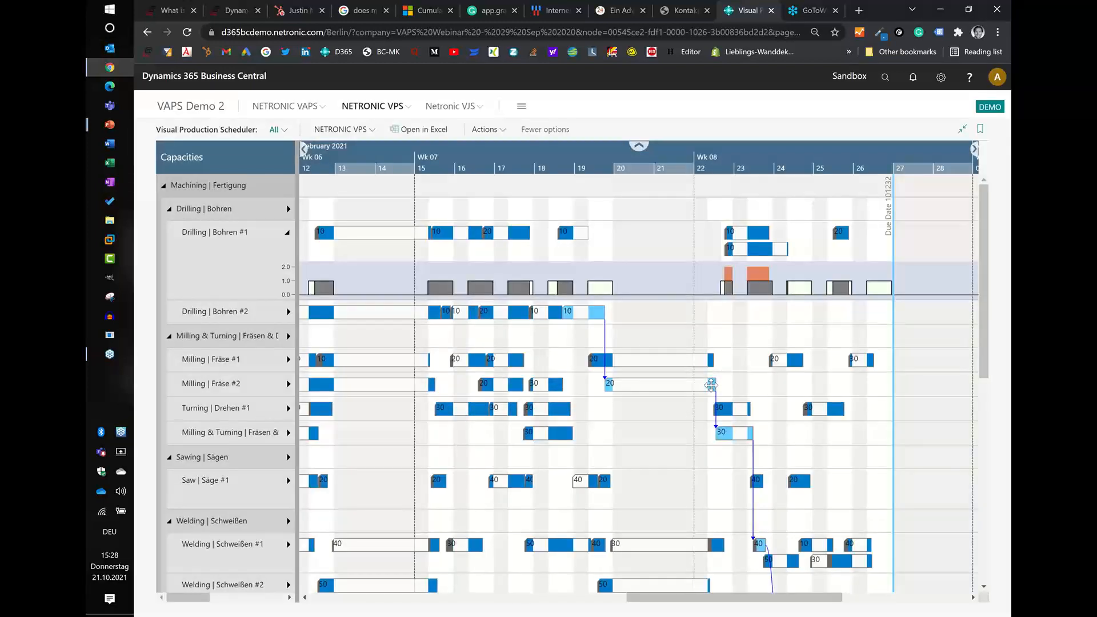
# - Open the planned production order from operation 10 on Drilling | Bohren #2, verify the saved routing dates and machine centers, and close both pages
pyautogui.moveTo(710, 385)
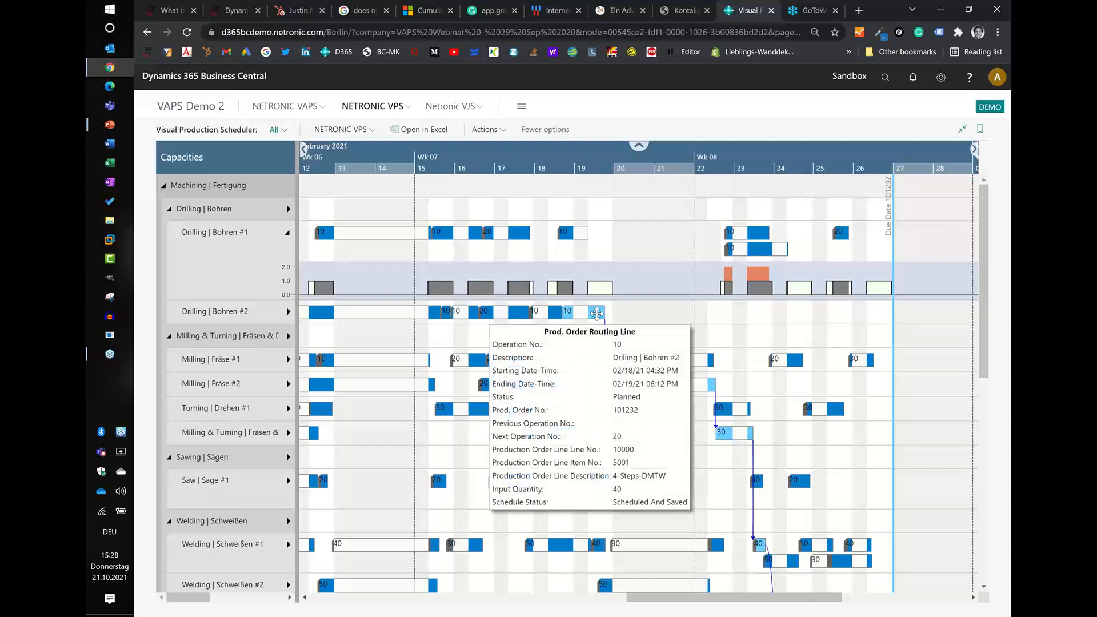
pyautogui.click(597, 313)
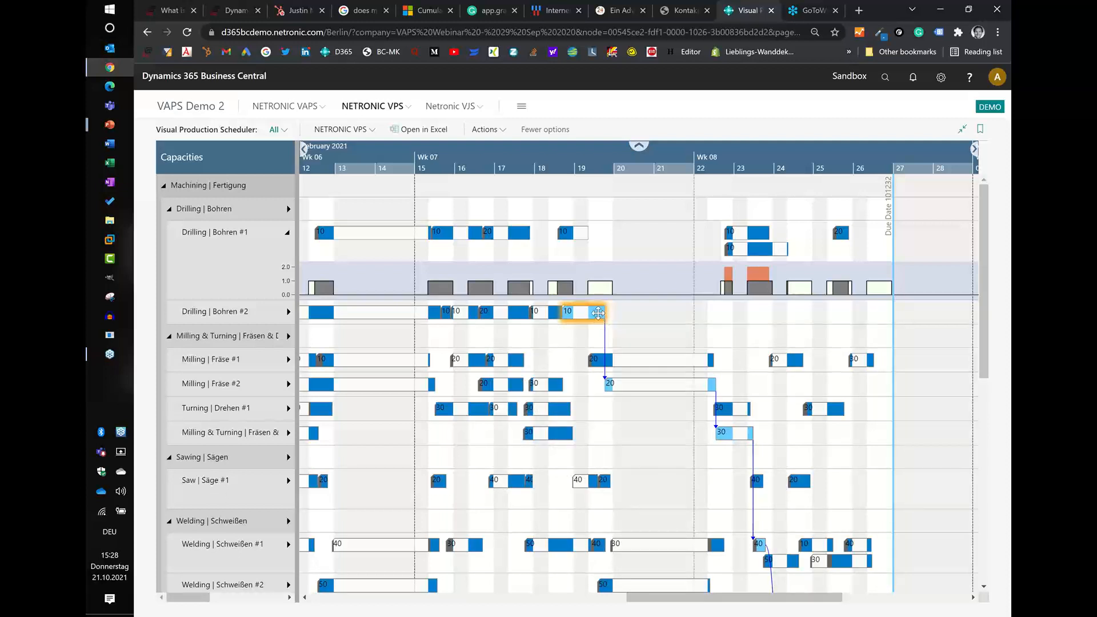
pyautogui.doubleClick(597, 313)
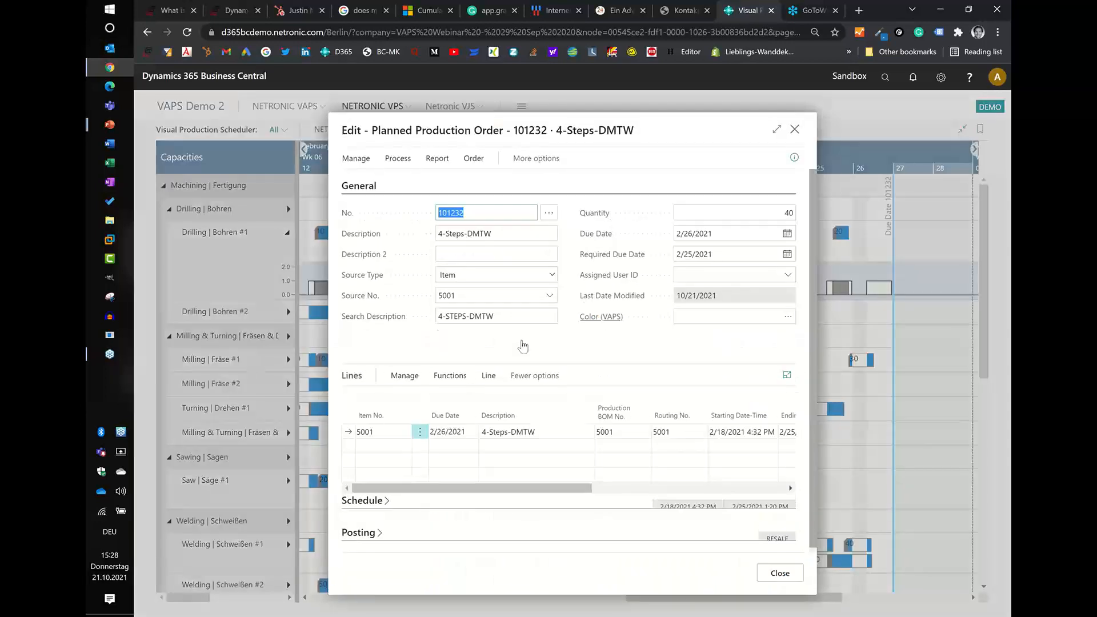
pyautogui.click(490, 376)
pyautogui.click(480, 417)
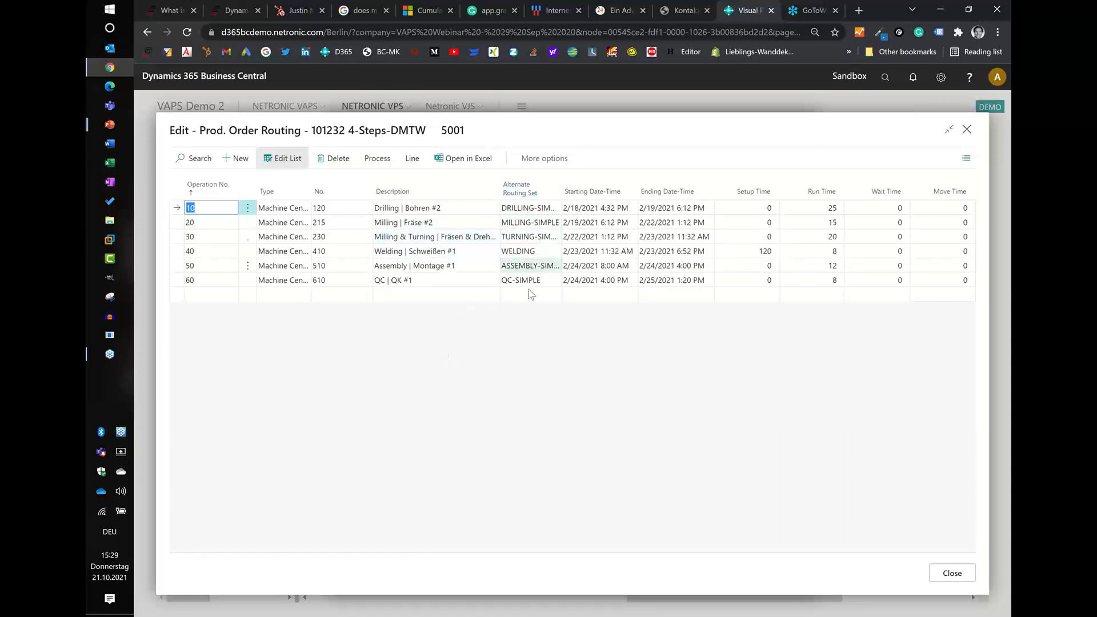
pyautogui.click(949, 572)
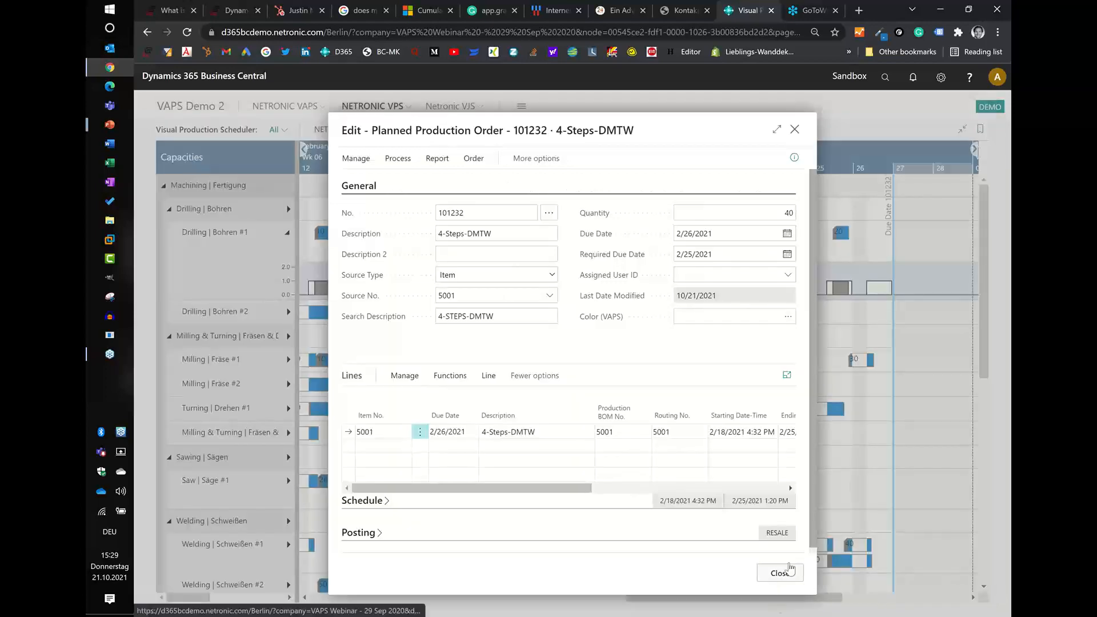
pyautogui.click(788, 569)
pyautogui.moveTo(788, 563)
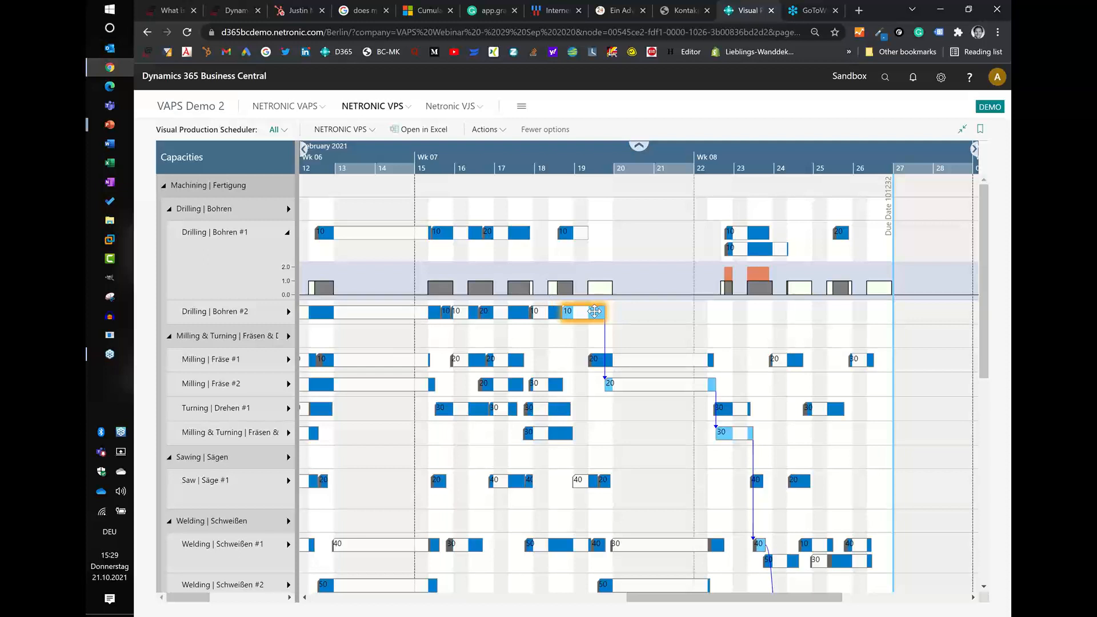
# - Reopen the production order from operation 10 to look over its line, close it, and view the Drilling | Bohren #1 machine center details
pyautogui.doubleClick(594, 311)
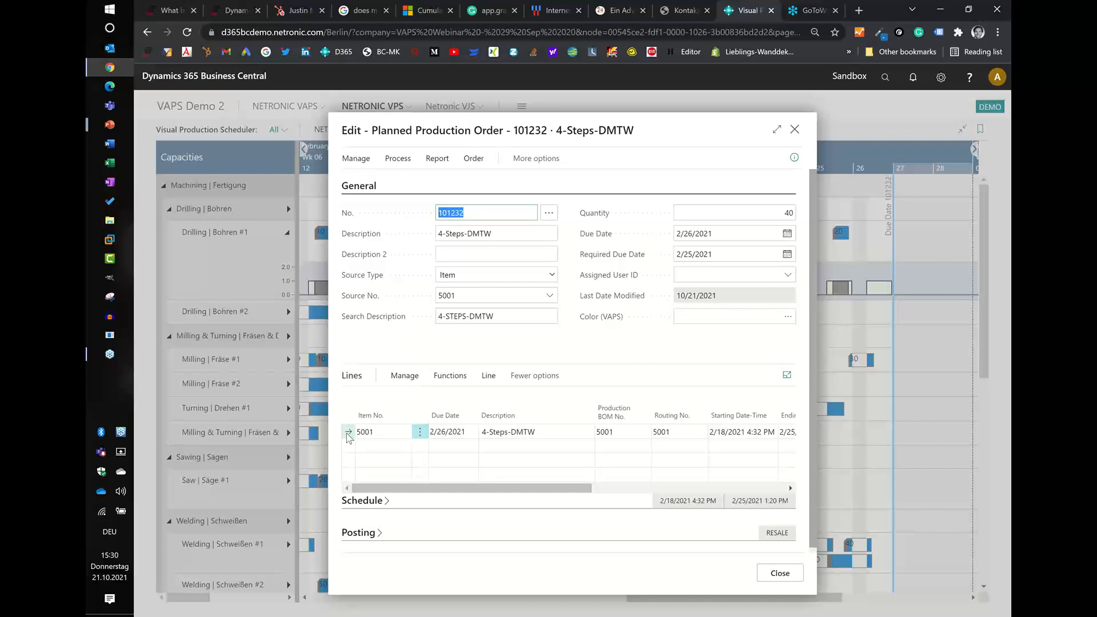
pyautogui.click(794, 129)
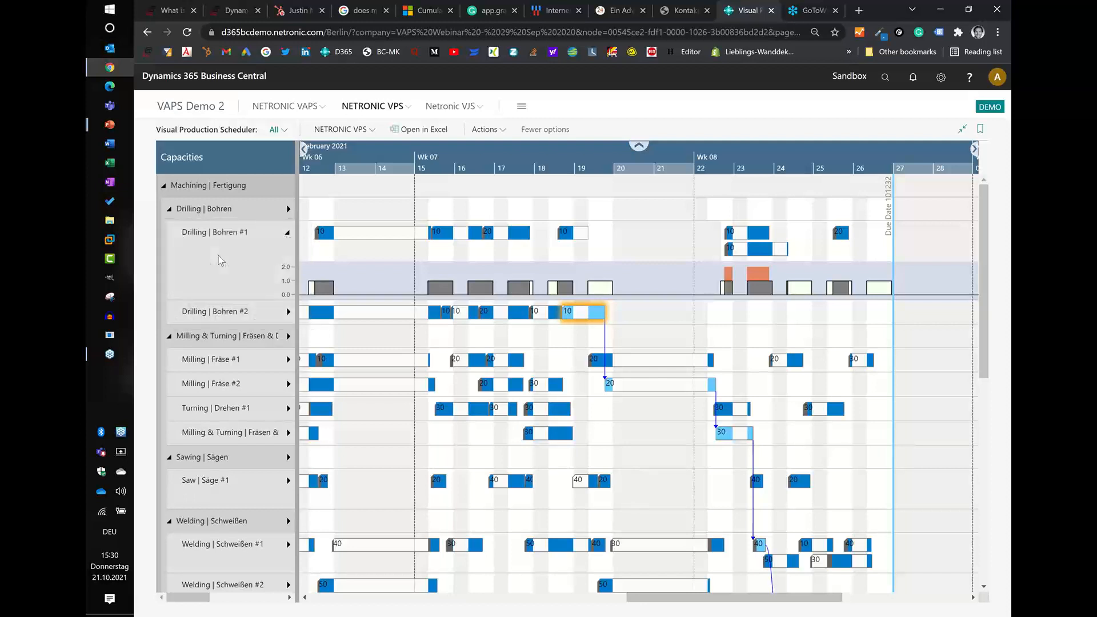
pyautogui.moveTo(221, 260)
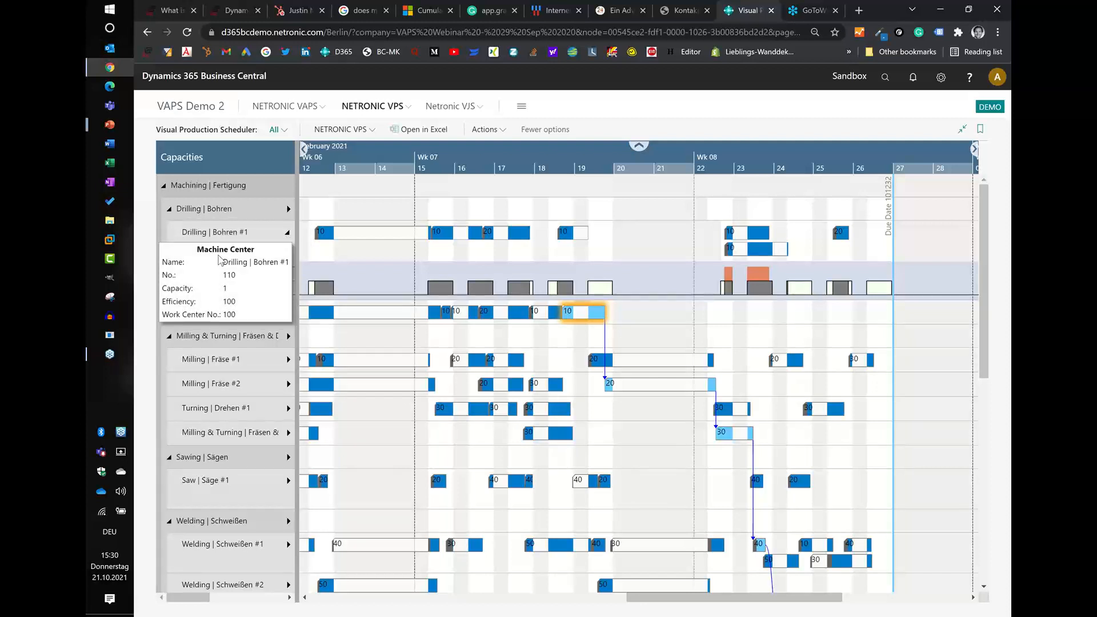
pyautogui.moveTo(192, 223)
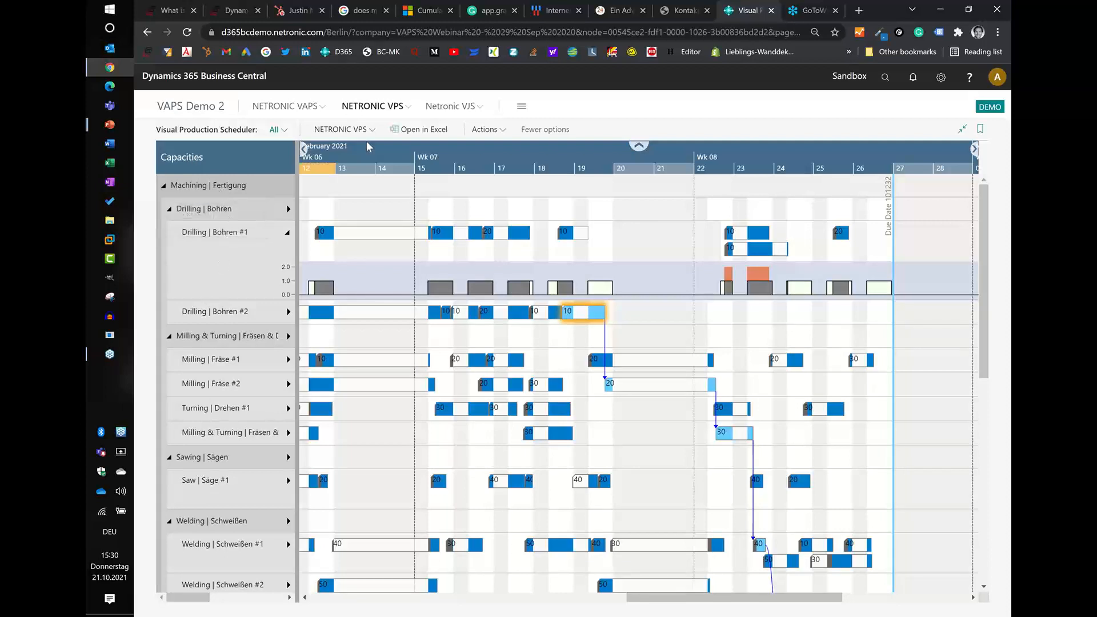
# - Switch to the Production Order View and widen the visible period to see the 4-Steps-DMTW order alongside the firm planned orders
pyautogui.click(341, 130)
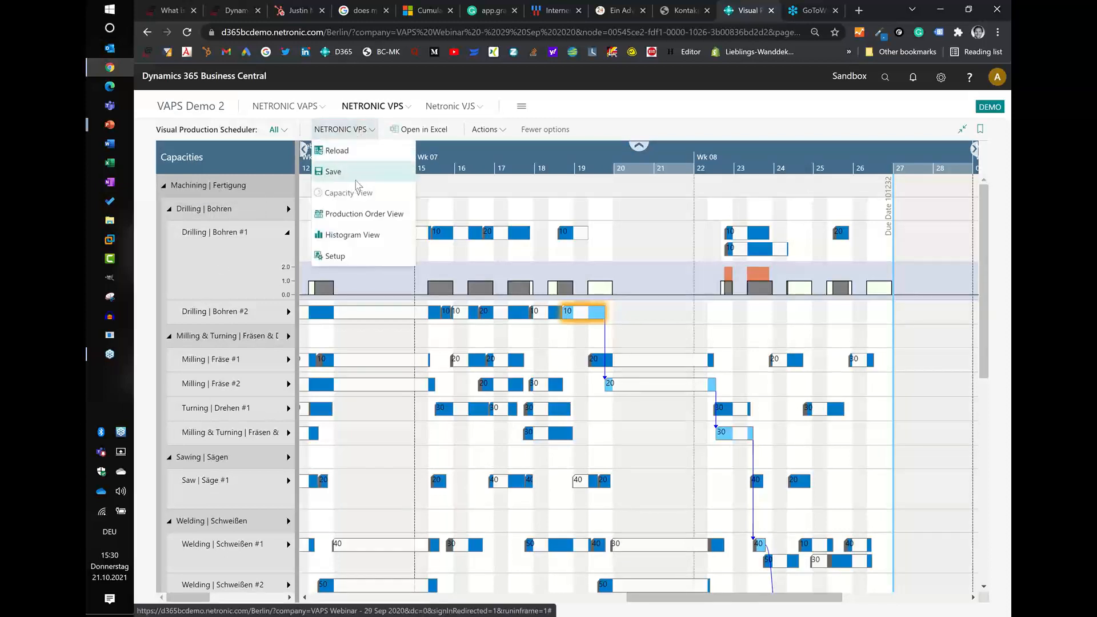
pyautogui.click(364, 214)
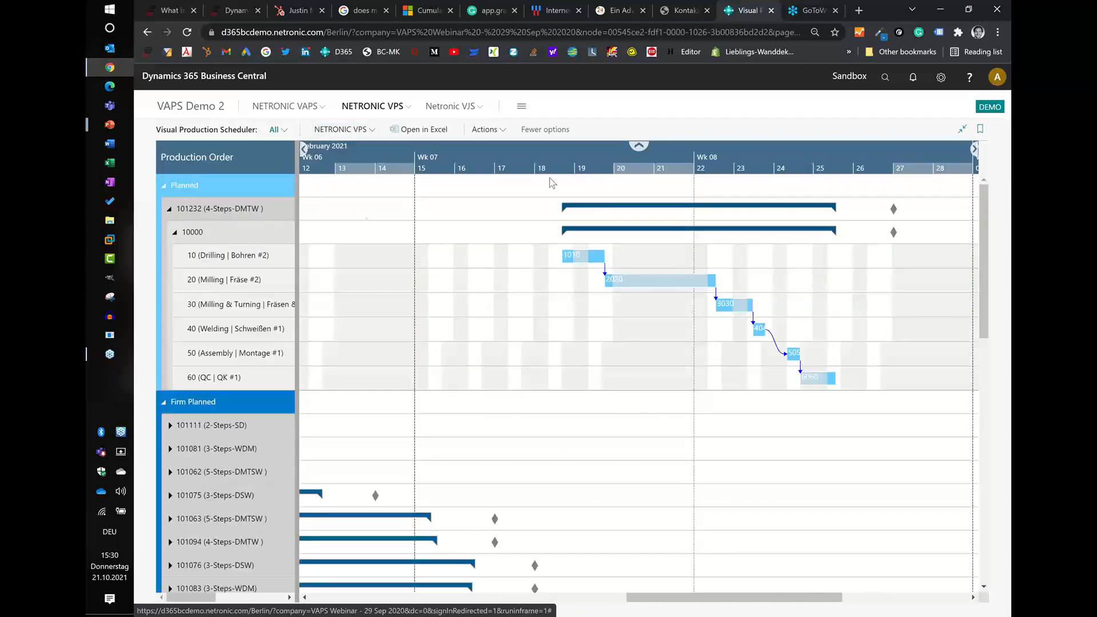
pyautogui.scroll(-4, 587, 155)
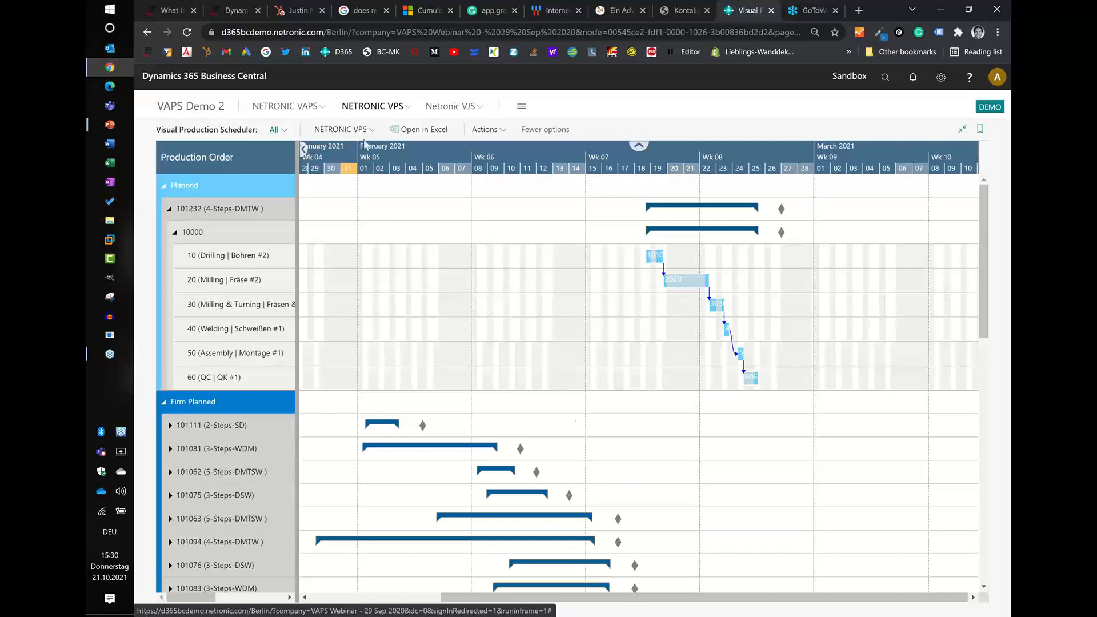
# - Switch to the Histogram View and shift the visible period back to start in week 03
pyautogui.click(337, 129)
pyautogui.click(378, 240)
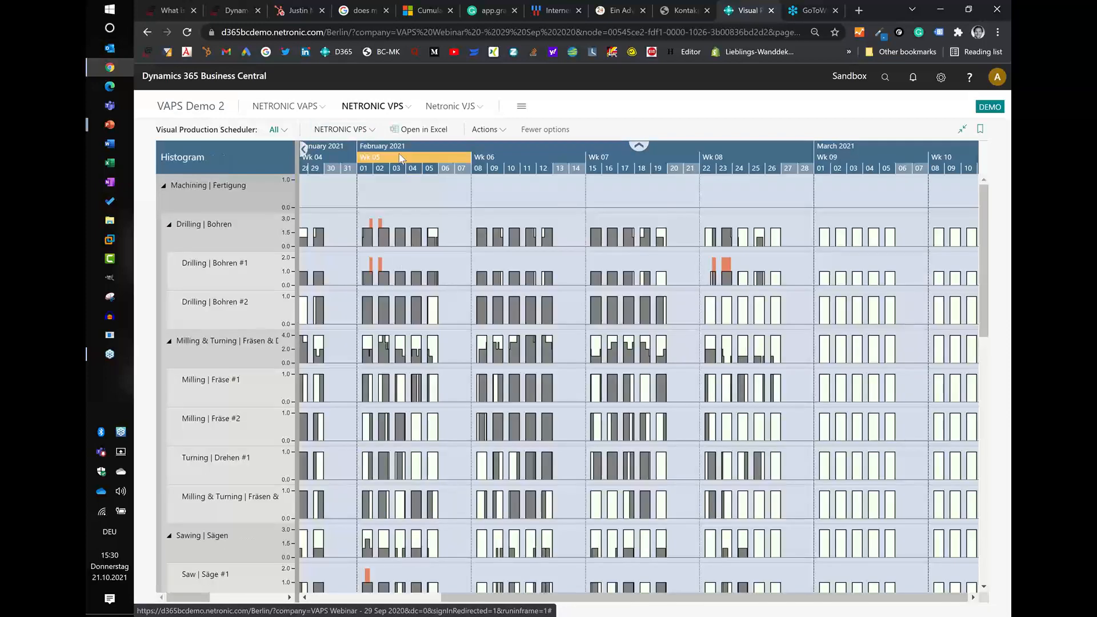
pyautogui.moveTo(399, 153); pyautogui.dragTo(534, 218)
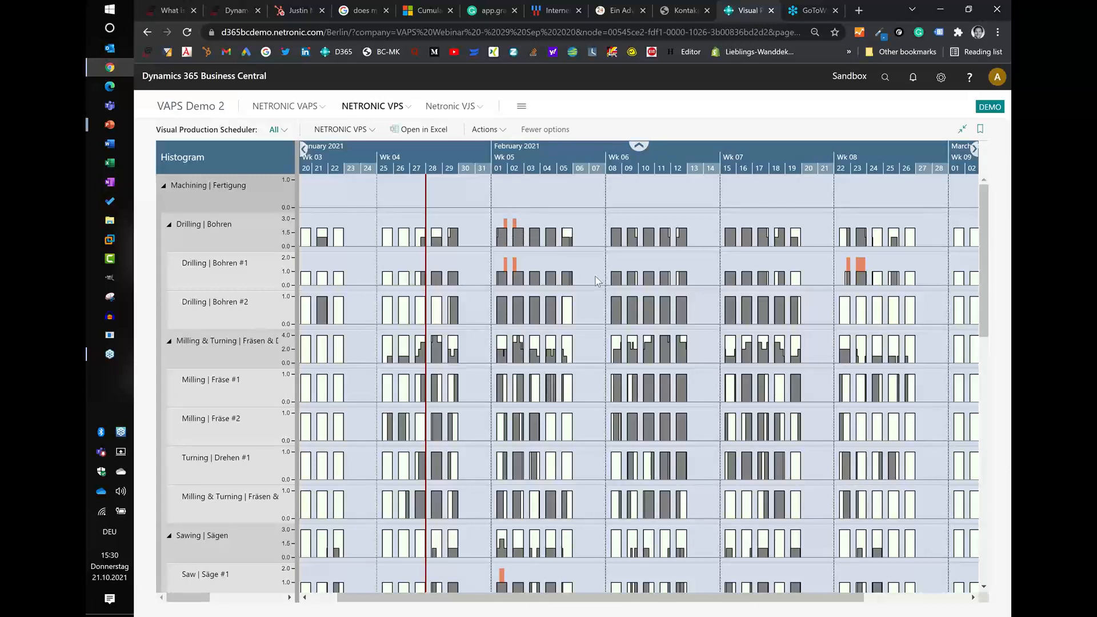
# - Examine the load histograms of all machine centers, from milling and welding down to assembly, QC and subcontracting, for overloads
pyautogui.scroll(-3, 596, 286)
pyautogui.scroll(-1, 597, 289)
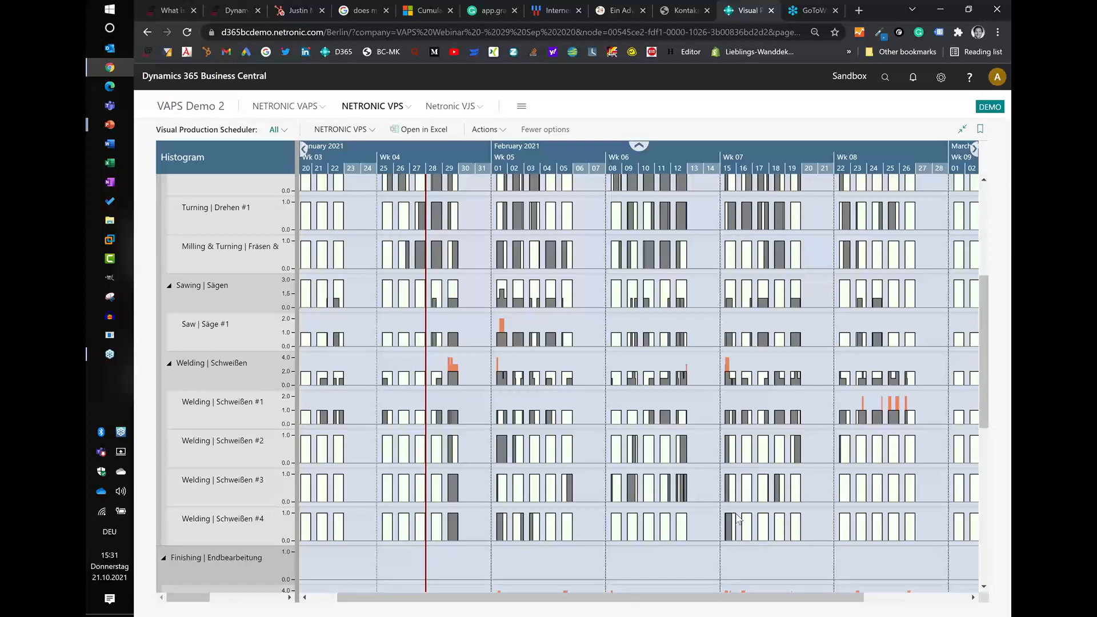
pyautogui.scroll(-3, 739, 519)
pyautogui.scroll(3, 738, 519)
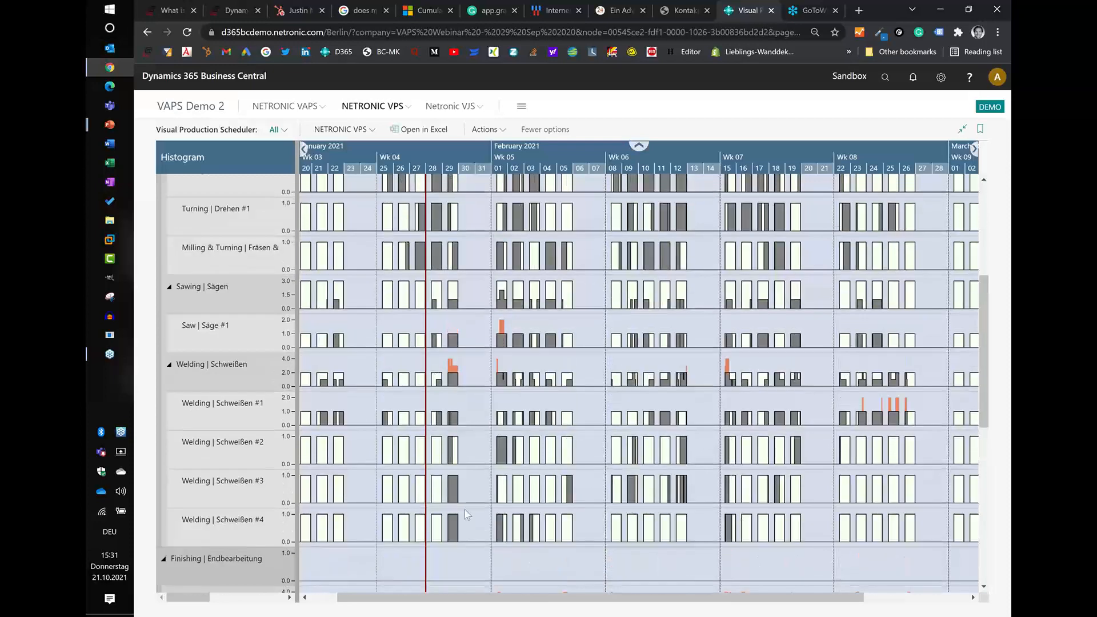
pyautogui.scroll(3, 737, 519)
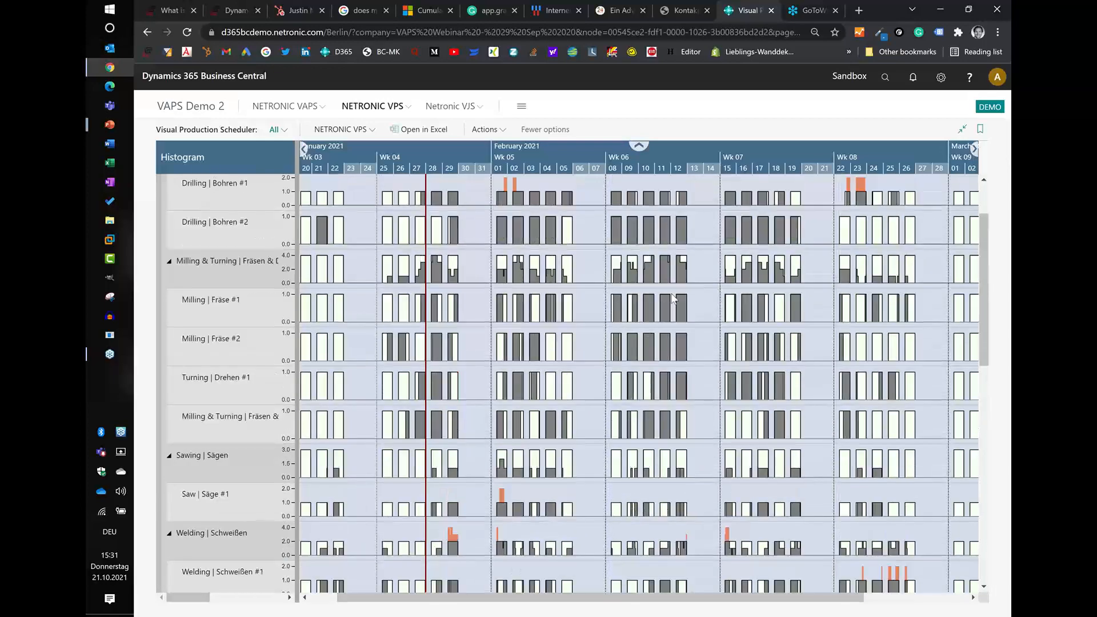
pyautogui.scroll(-3, 683, 375)
pyautogui.scroll(-6, 684, 377)
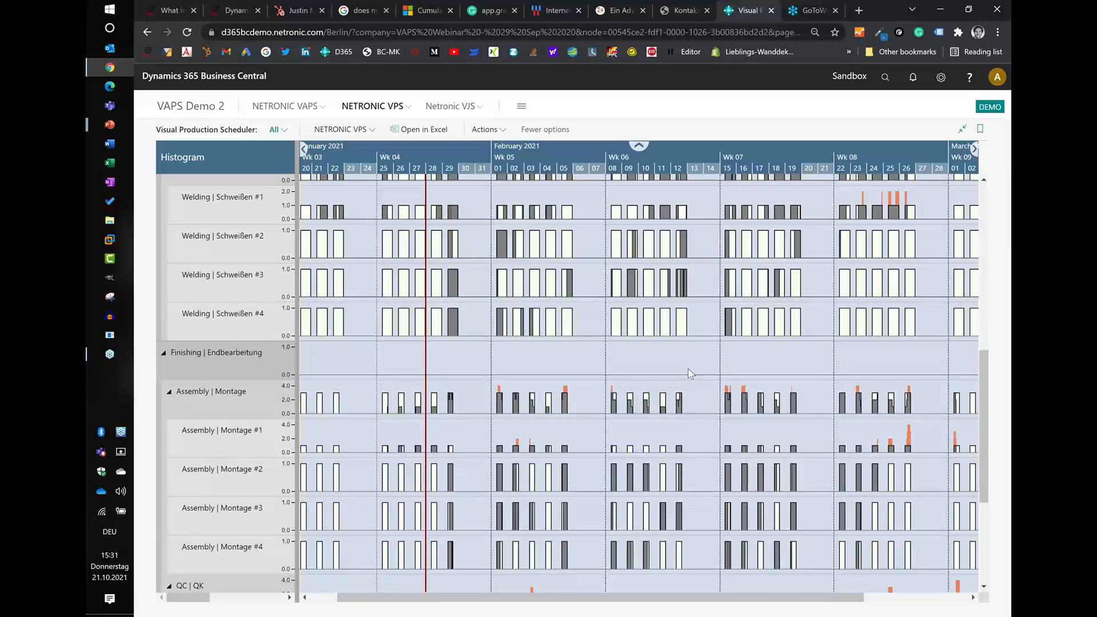
pyautogui.scroll(-5, 689, 371)
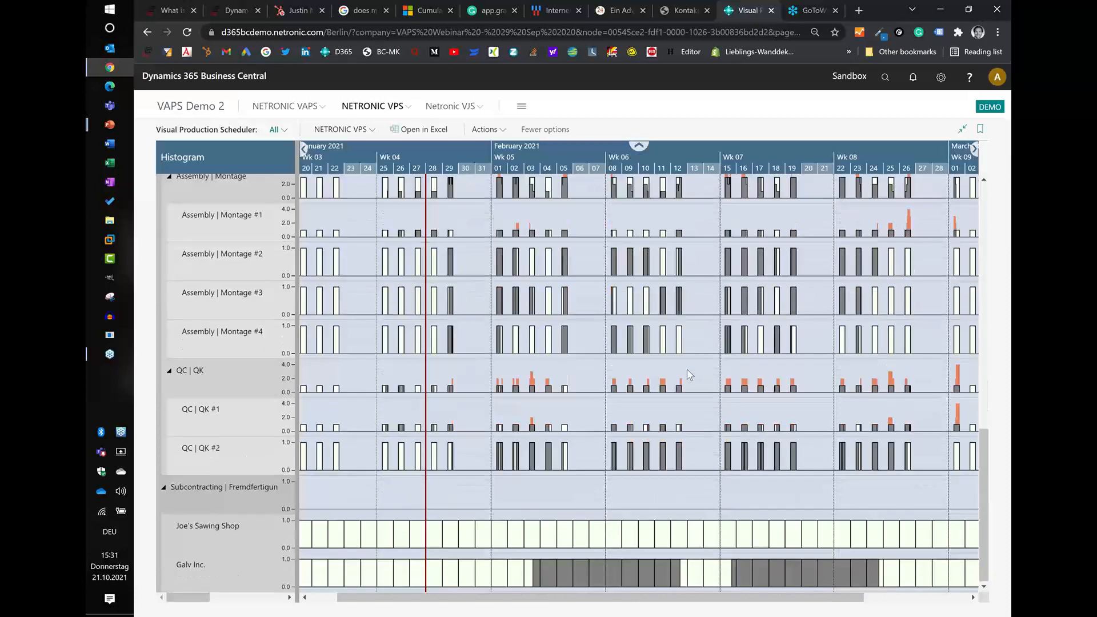
pyautogui.scroll(10, 687, 371)
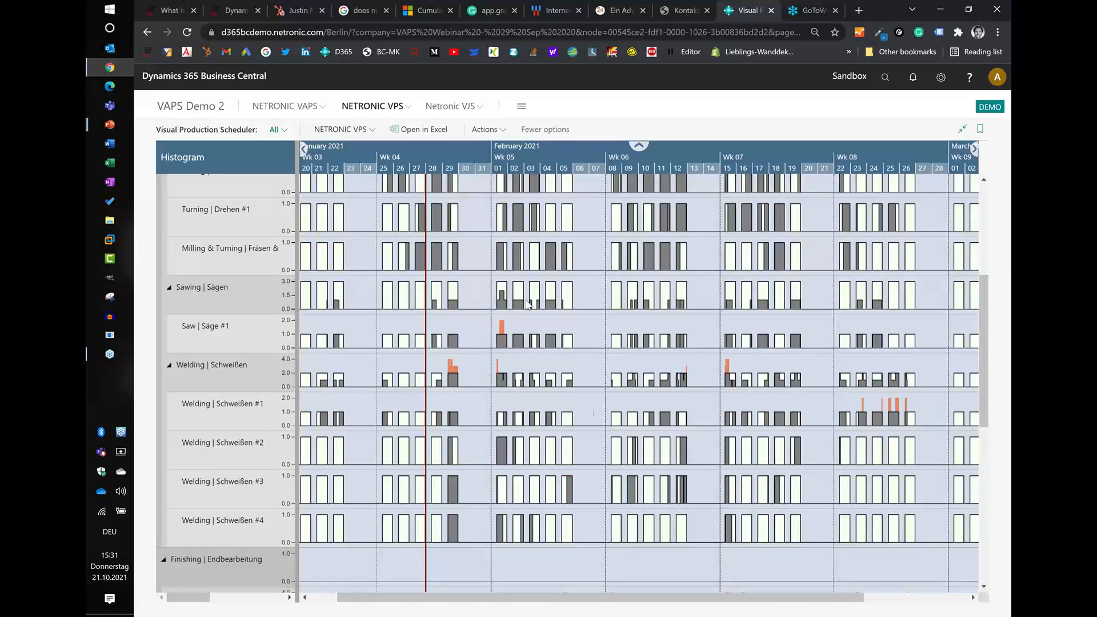
# - Return to the Production Order View and shift the visible period forward into March 2021
pyautogui.click(353, 135)
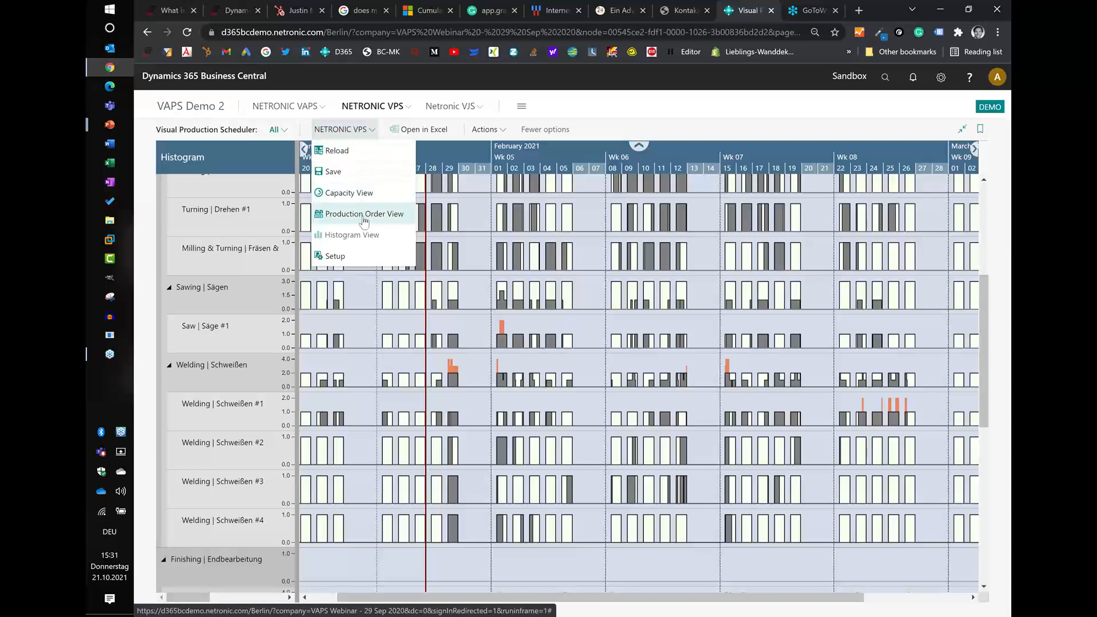
pyautogui.click(363, 219)
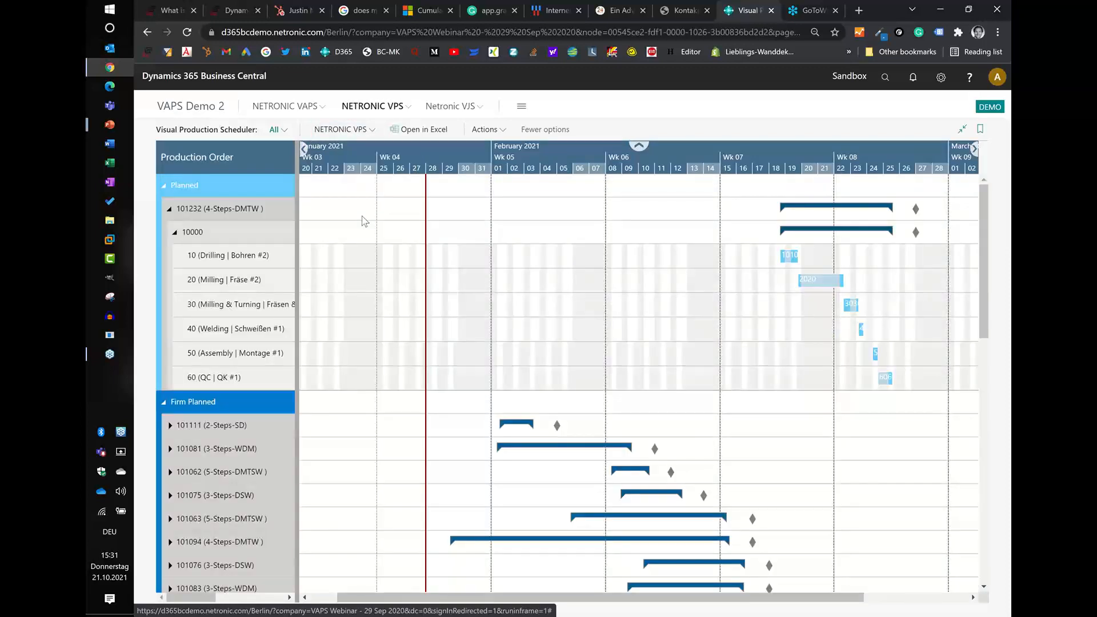
pyautogui.moveTo(737, 162); pyautogui.dragTo(451, 169)
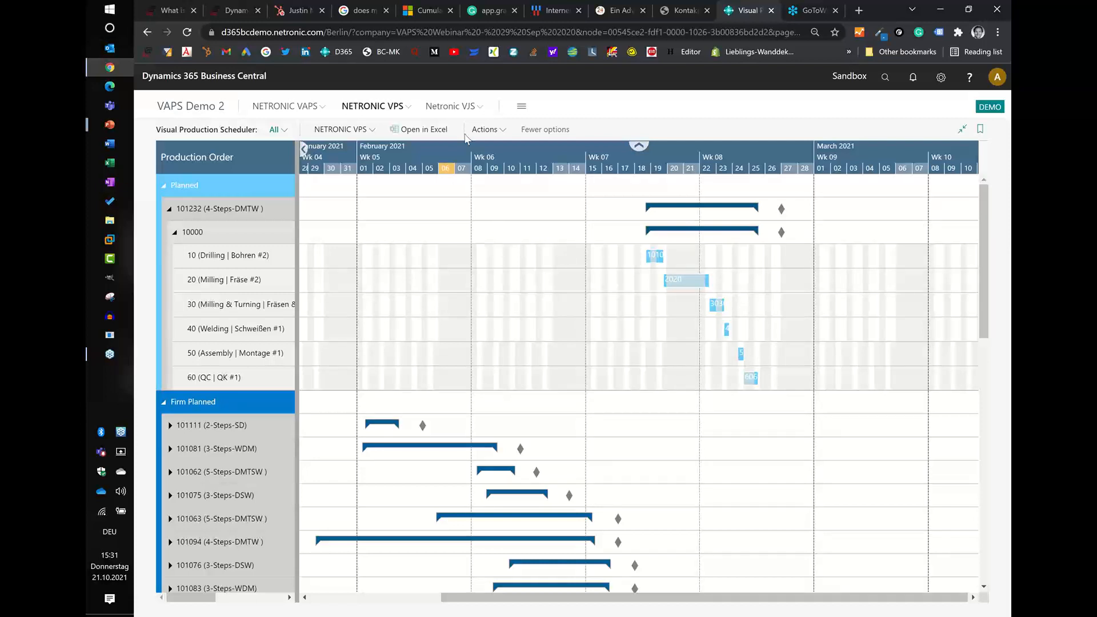
# - Search the production order lines by order number for the firm planned 3-Steps-DSW order starting 2/10/2021 and jump to it
pyautogui.click(491, 128)
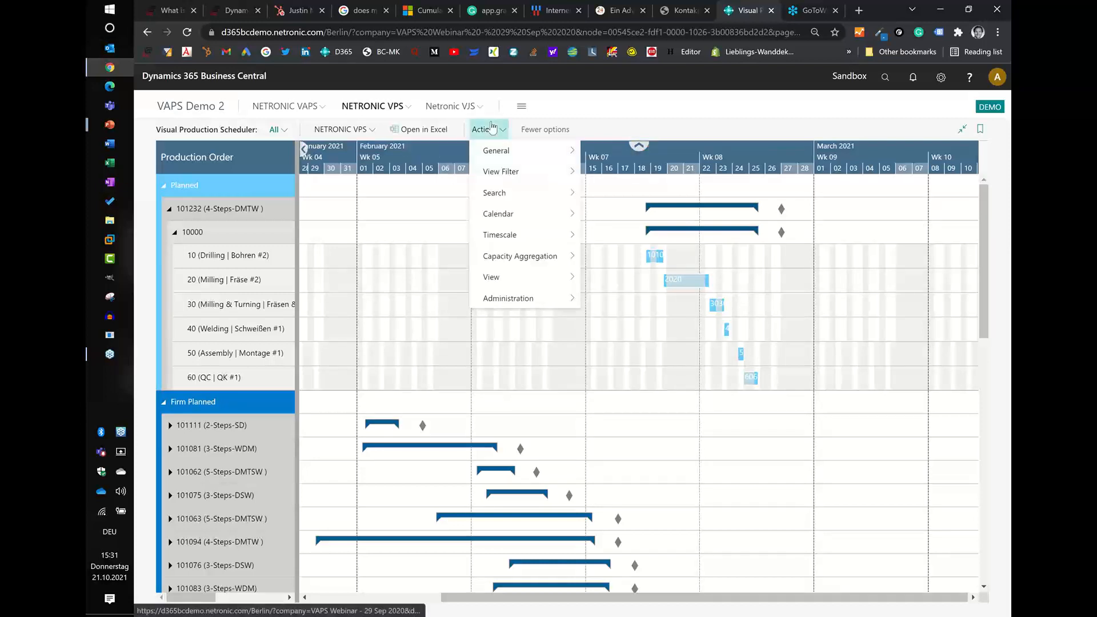
pyautogui.click(537, 197)
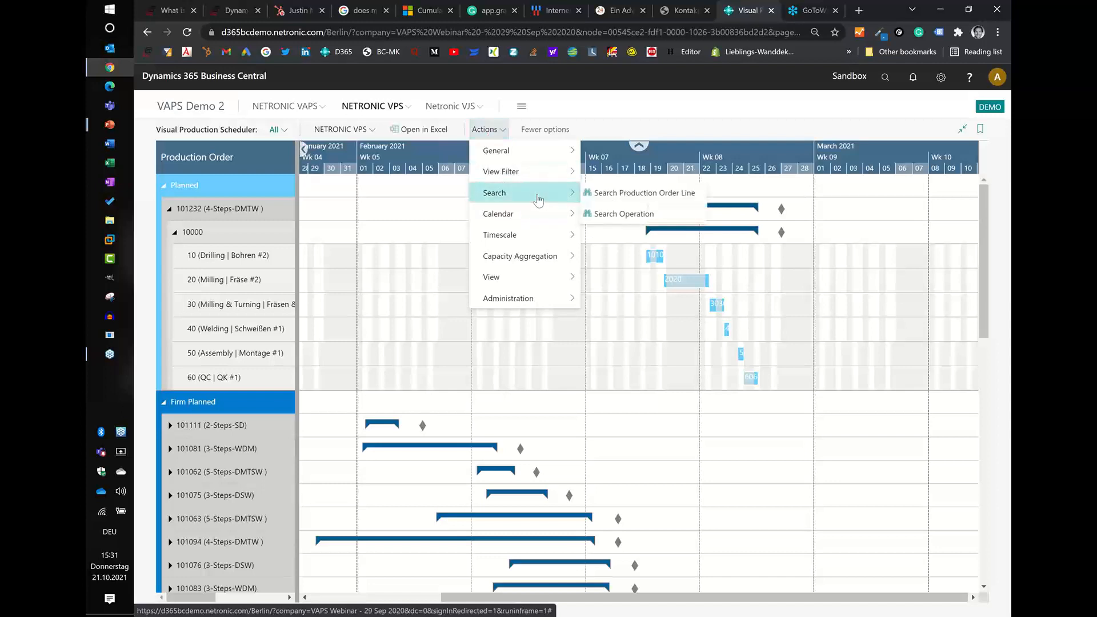
pyautogui.click(614, 197)
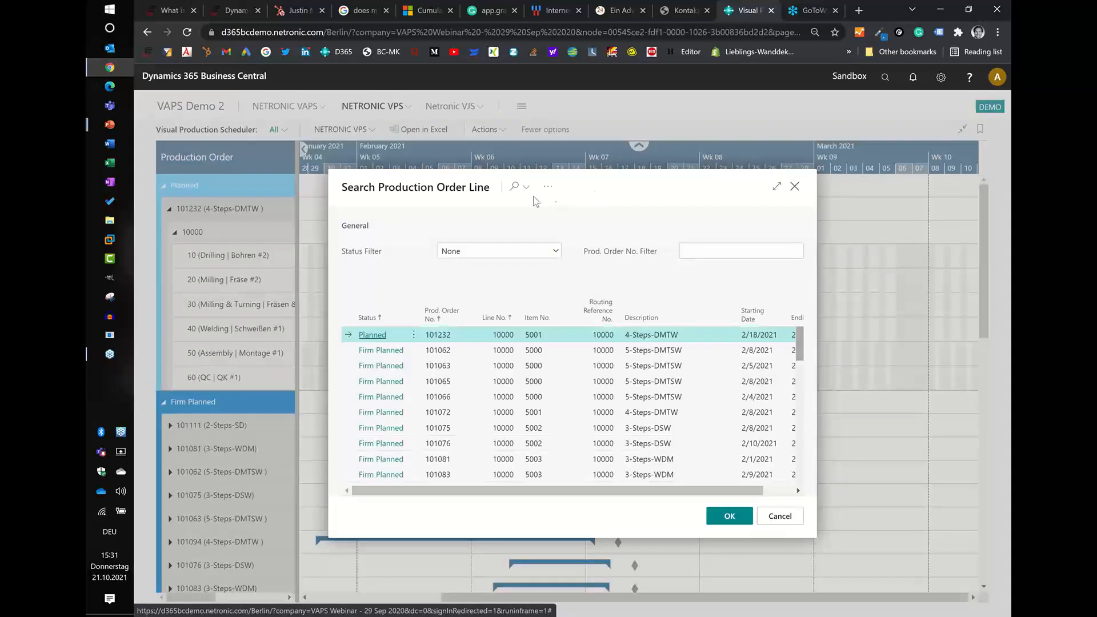
pyautogui.click(514, 189)
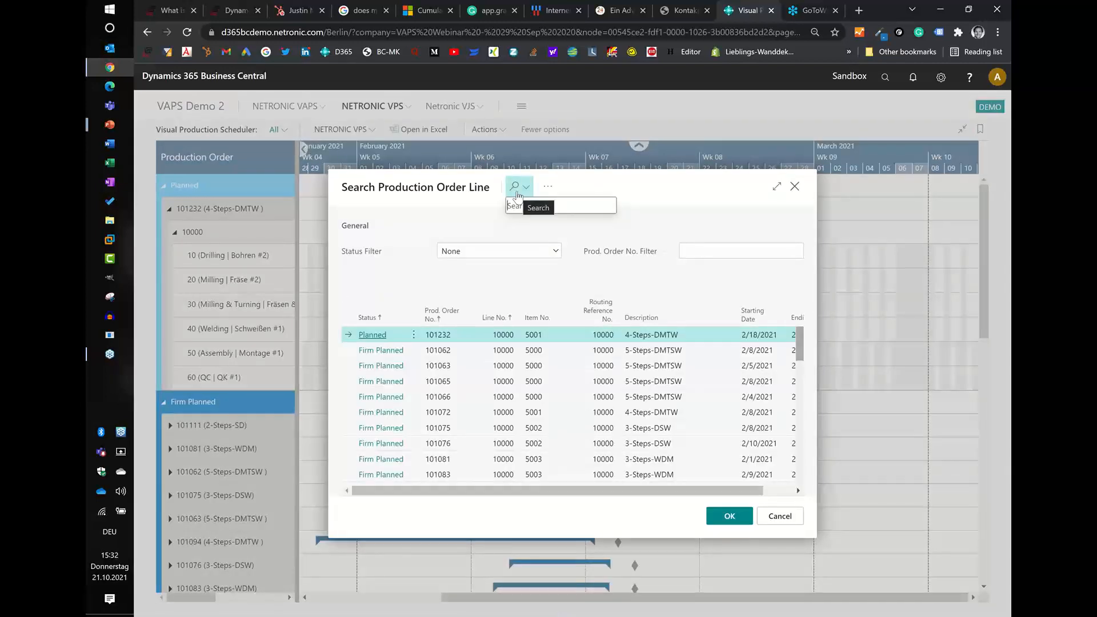
pyautogui.write('101')
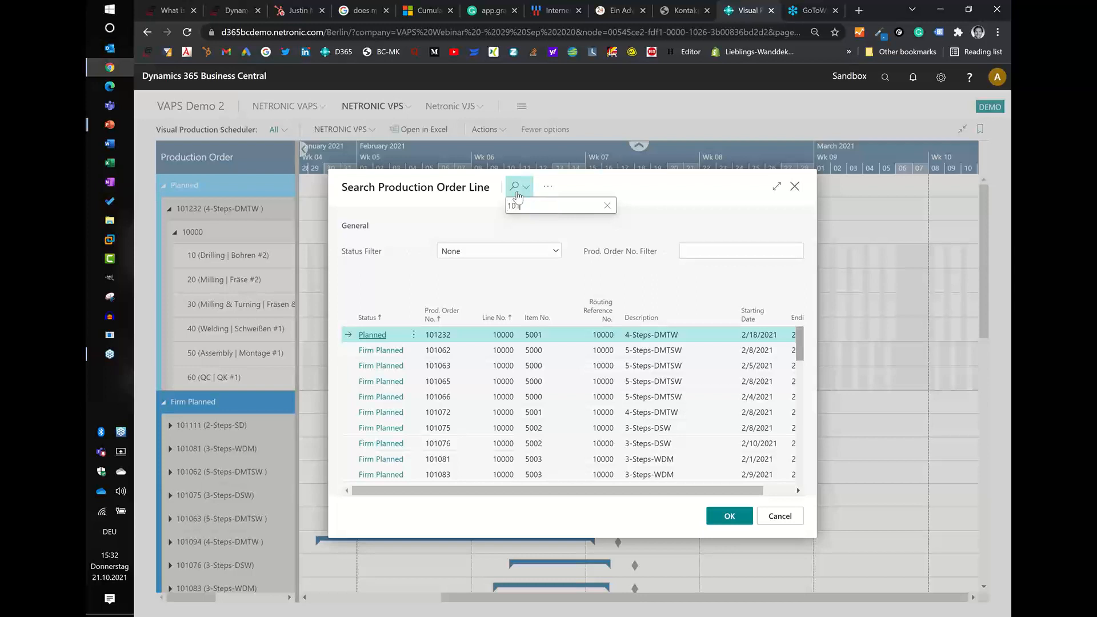
pyautogui.write('076')
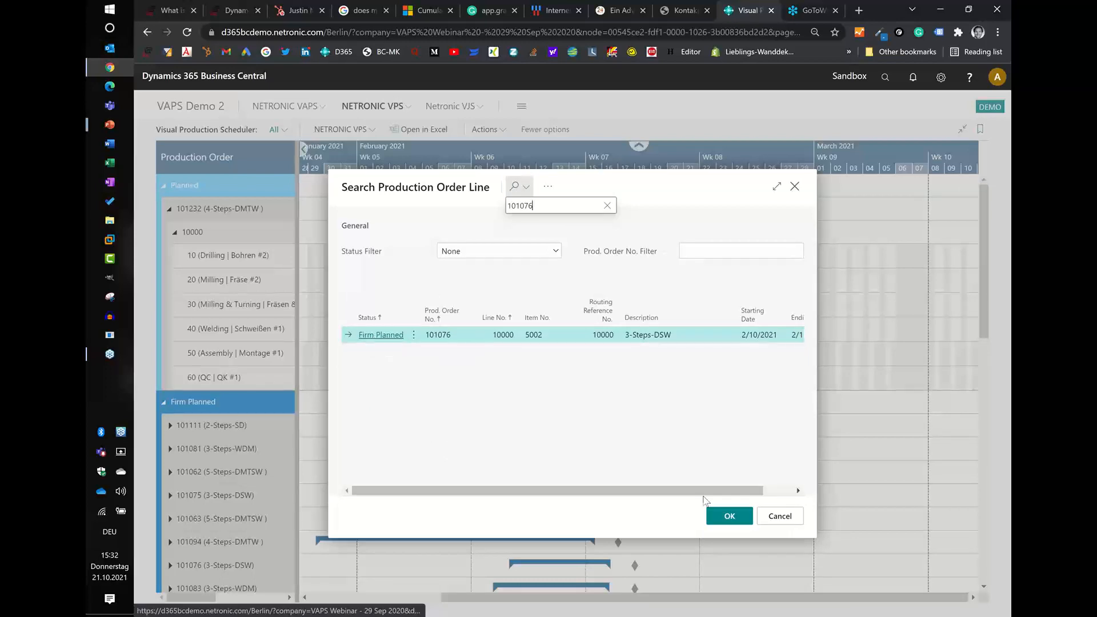
pyautogui.click(737, 516)
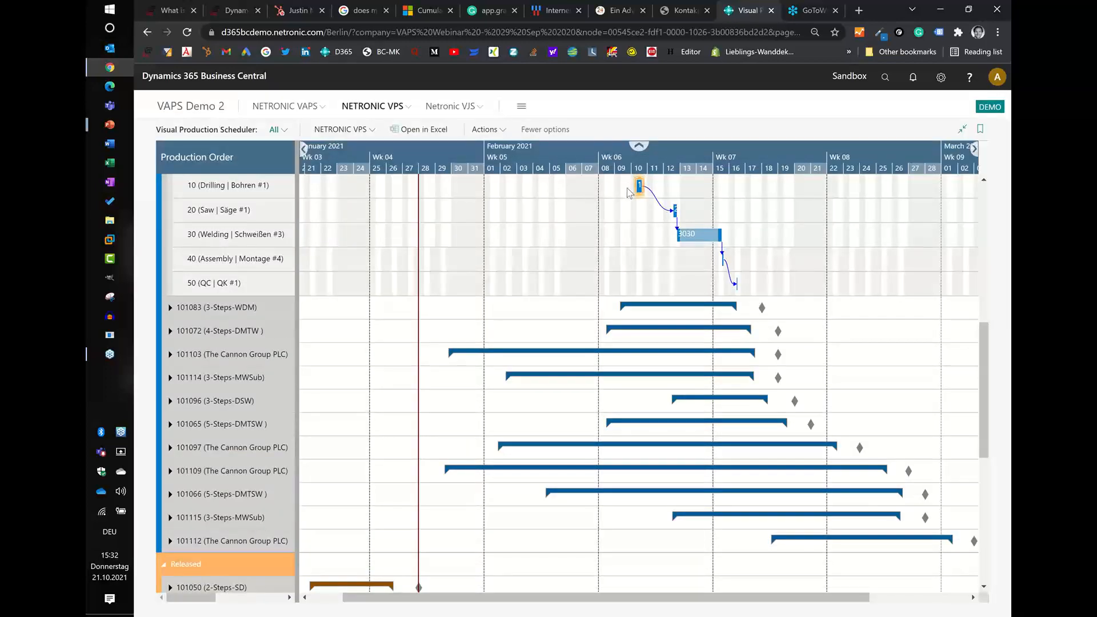
# - Show operation 10 of the found 3-Steps-DSW order in the Capacity View and review its operation chain across the machine centers
pyautogui.moveTo(634, 187)
pyautogui.scroll(-1, 402, 254)
pyautogui.scroll(4, 573, 297)
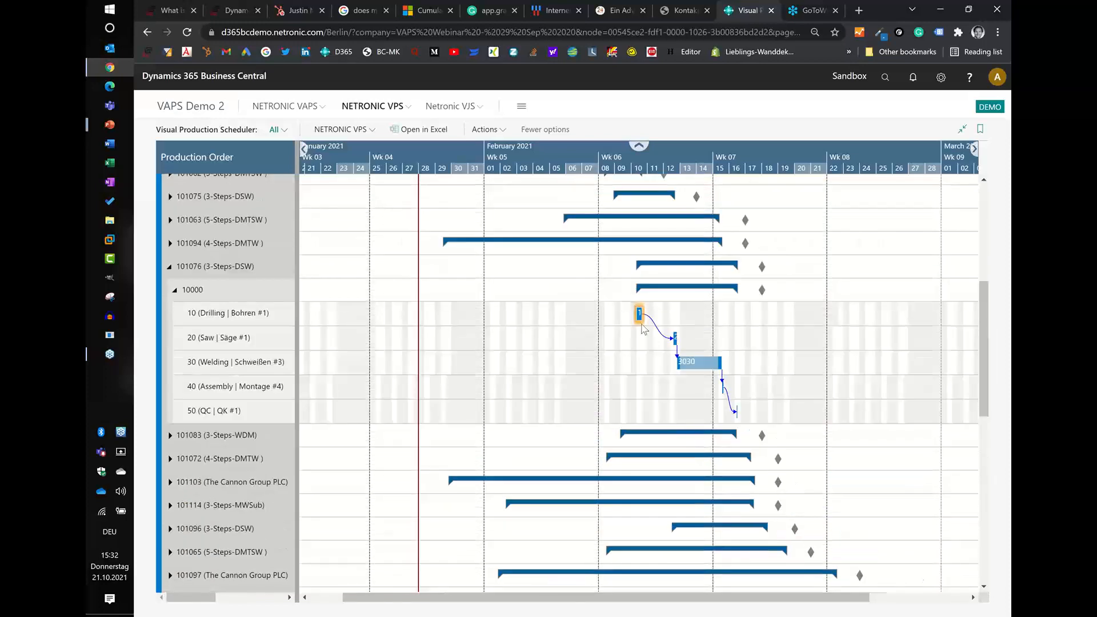
pyautogui.rightClick(637, 313)
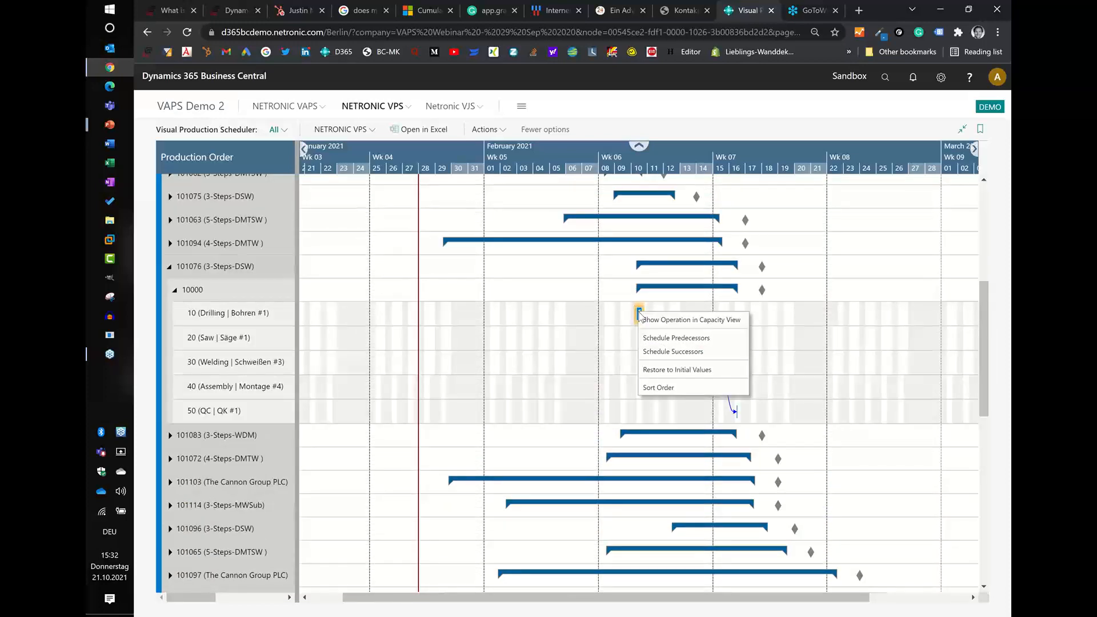
pyautogui.click(659, 320)
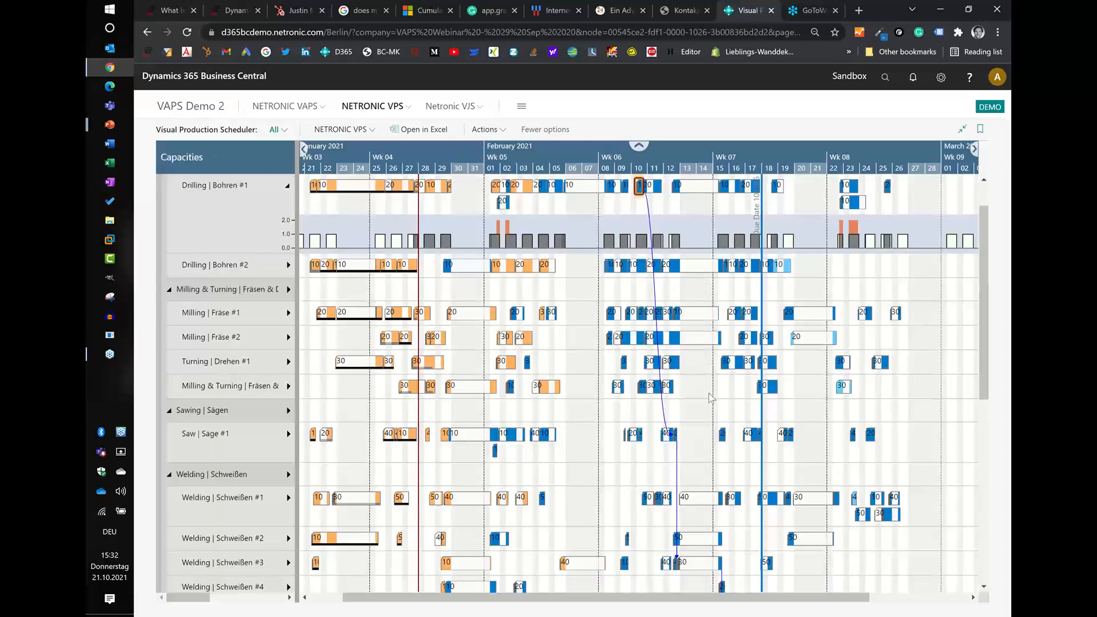
pyautogui.scroll(1, 651, 253)
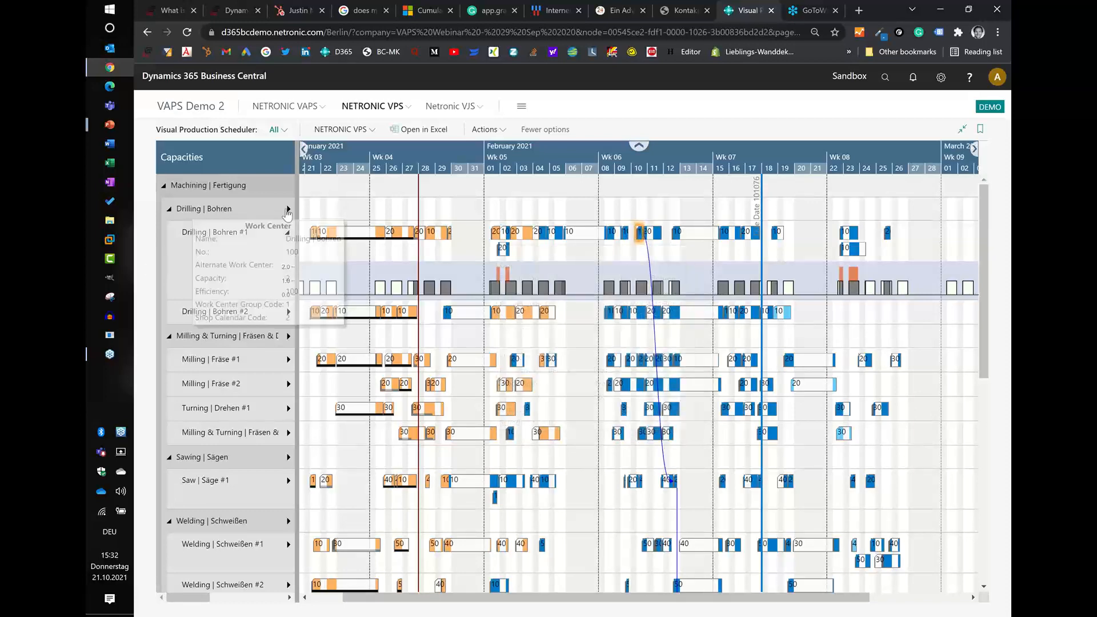
# - Show the load histogram of the Drilling work center and compare it with the histogram of machine center Drilling #1
pyautogui.click(288, 209)
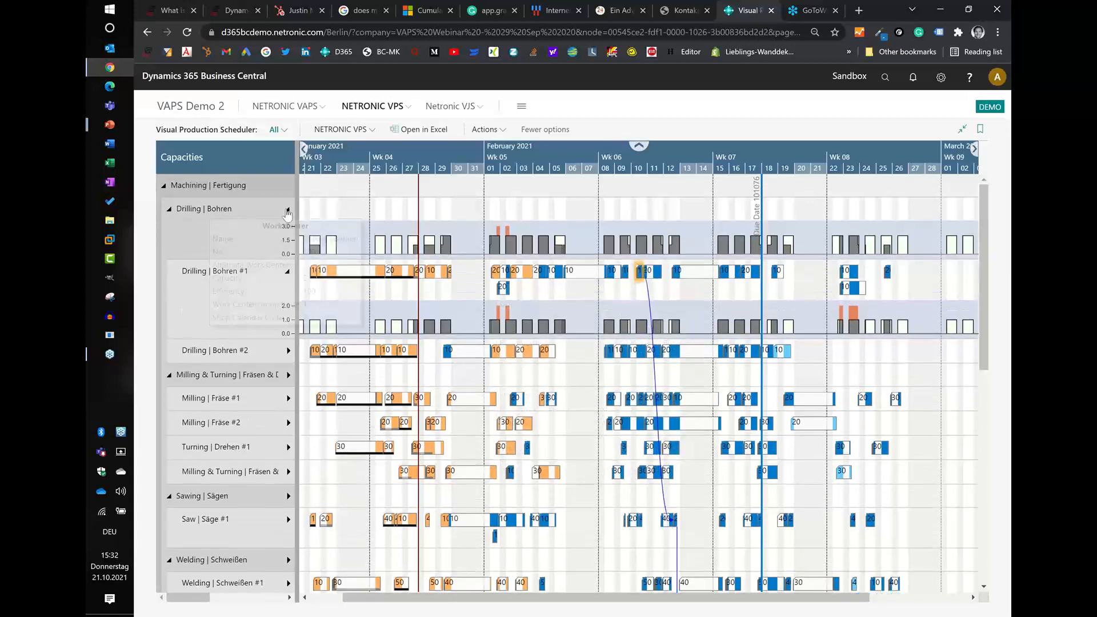
pyautogui.click(288, 271)
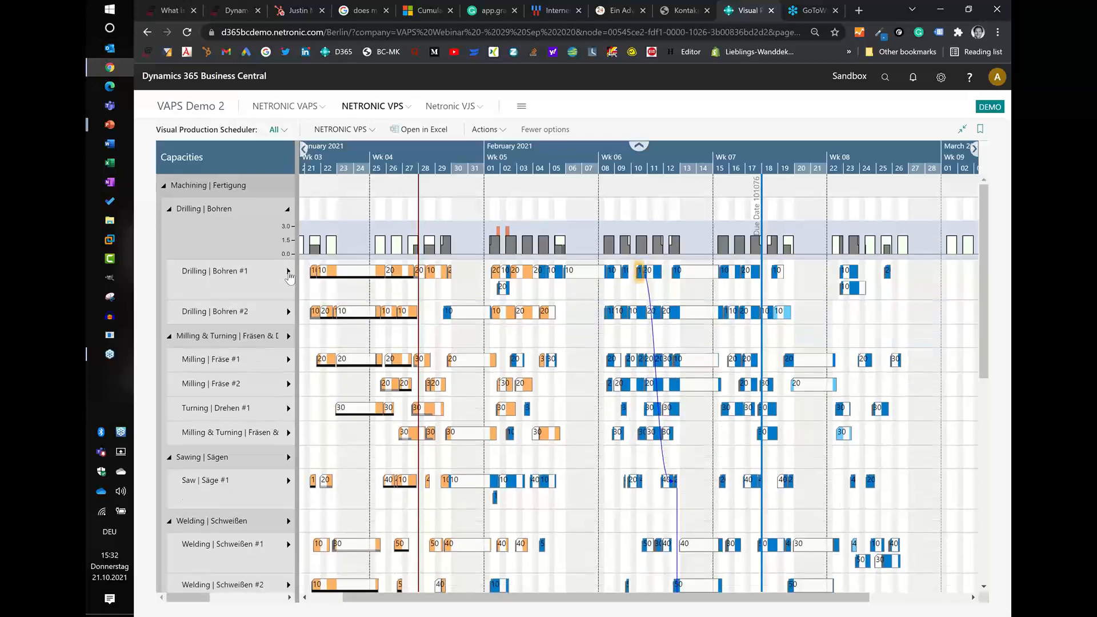
pyautogui.click(289, 273)
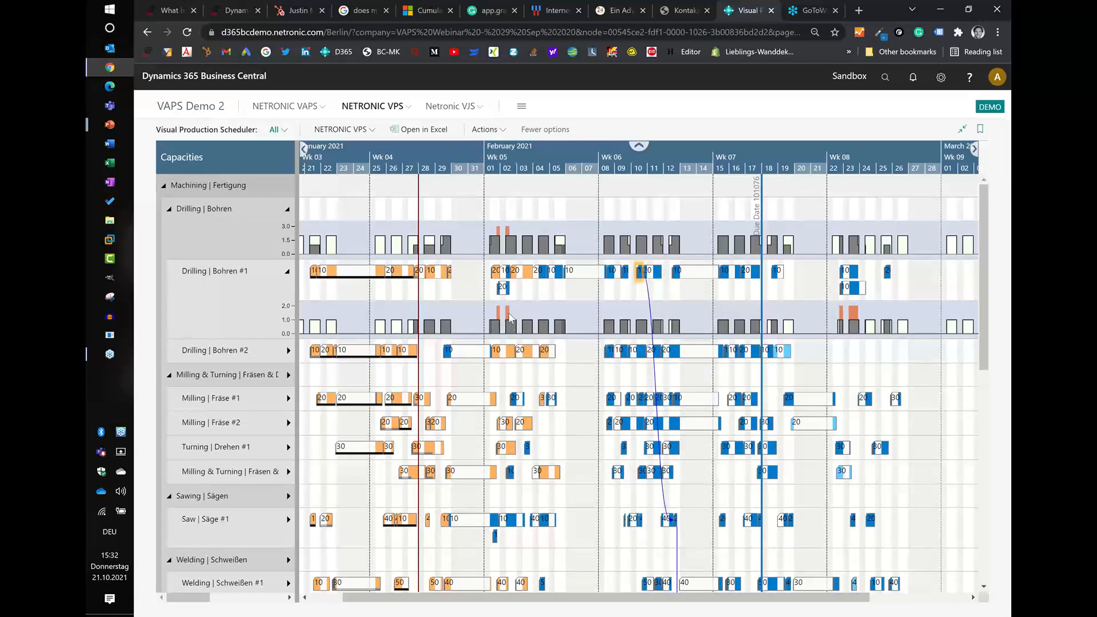
# - Aggregate the capacity load by week and review the drilling histograms
pyautogui.click(483, 130)
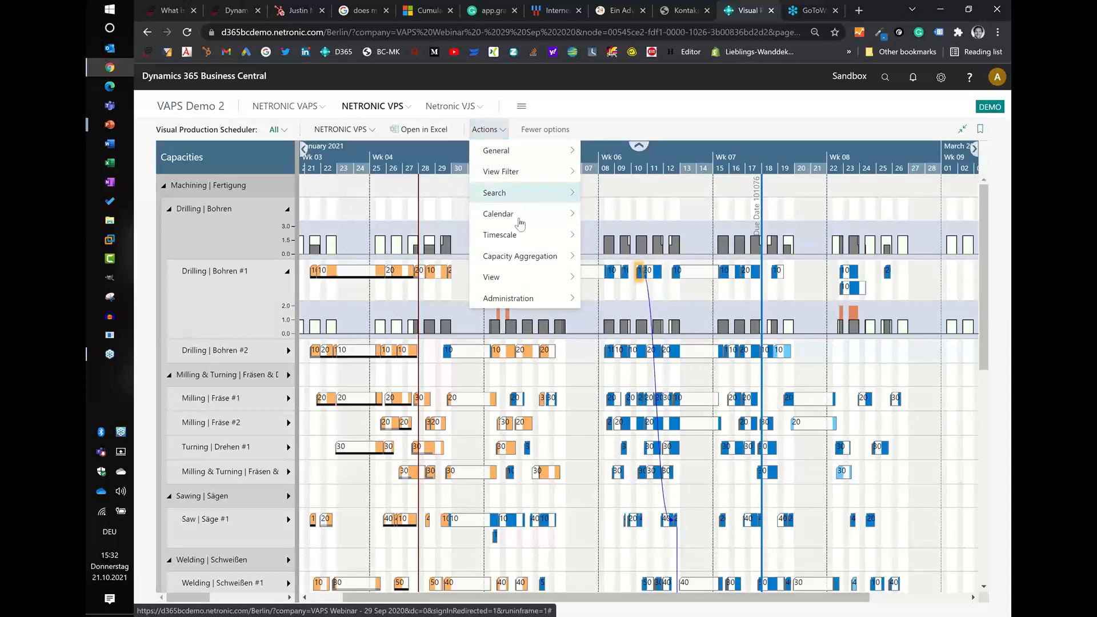
pyautogui.moveTo(517, 255)
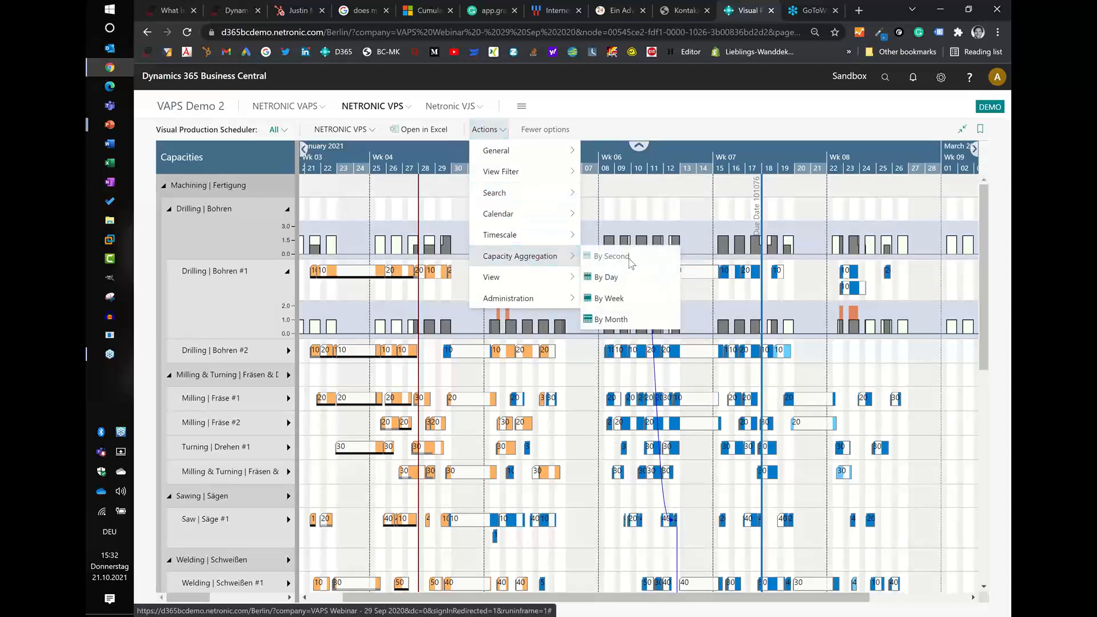
pyautogui.click(630, 298)
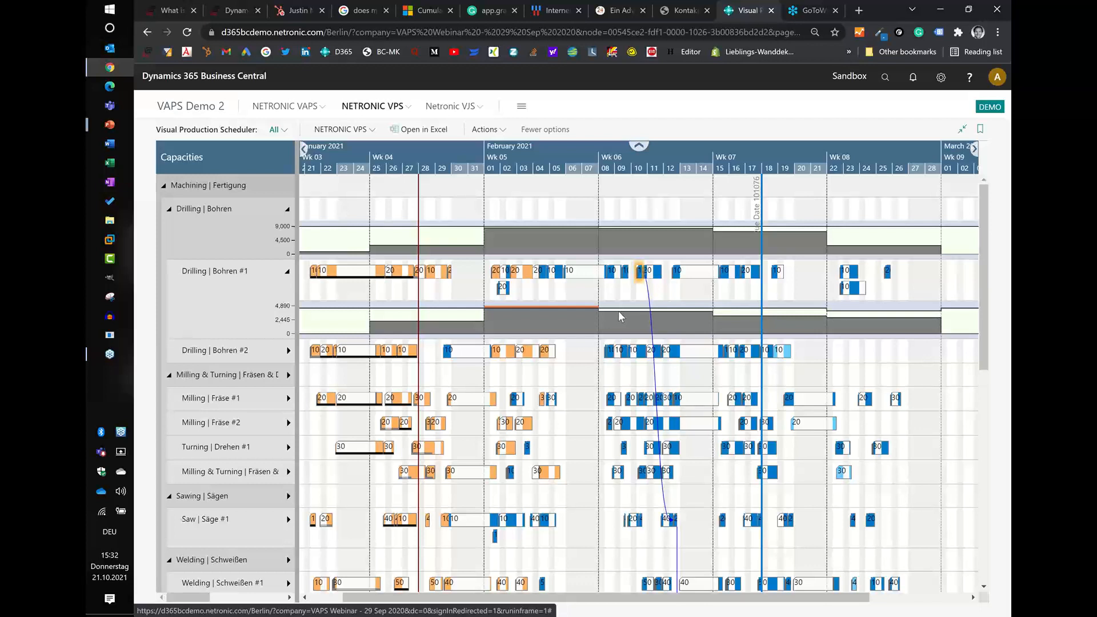
# - Set the capacity aggregation back to By Second and switch to the PowerPoint slide show
pyautogui.click(486, 130)
pyautogui.moveTo(515, 258)
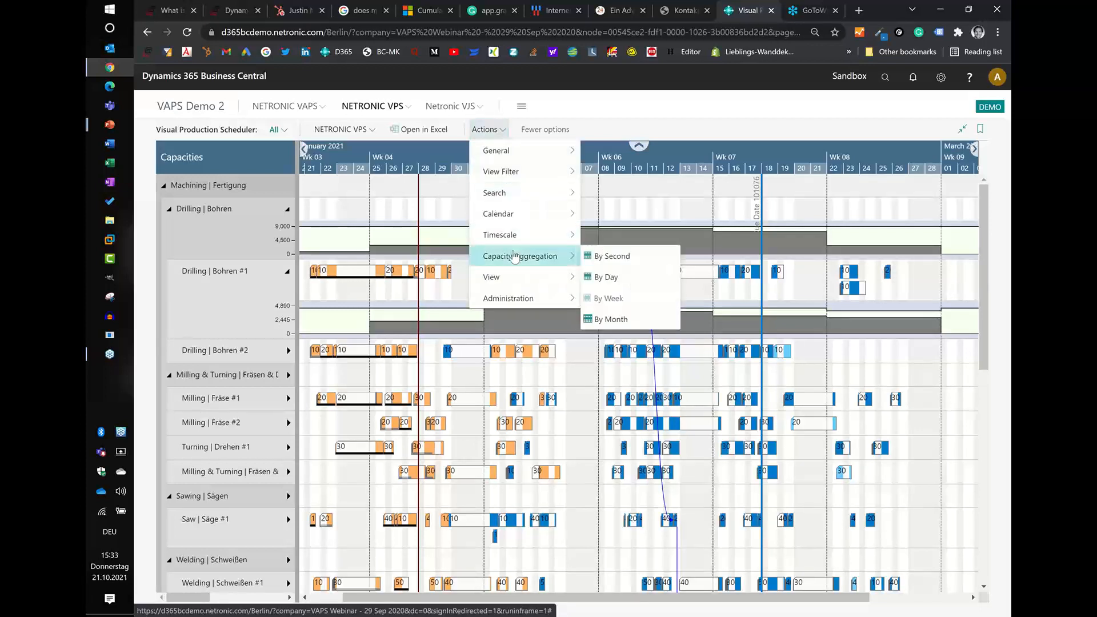
pyautogui.click(610, 257)
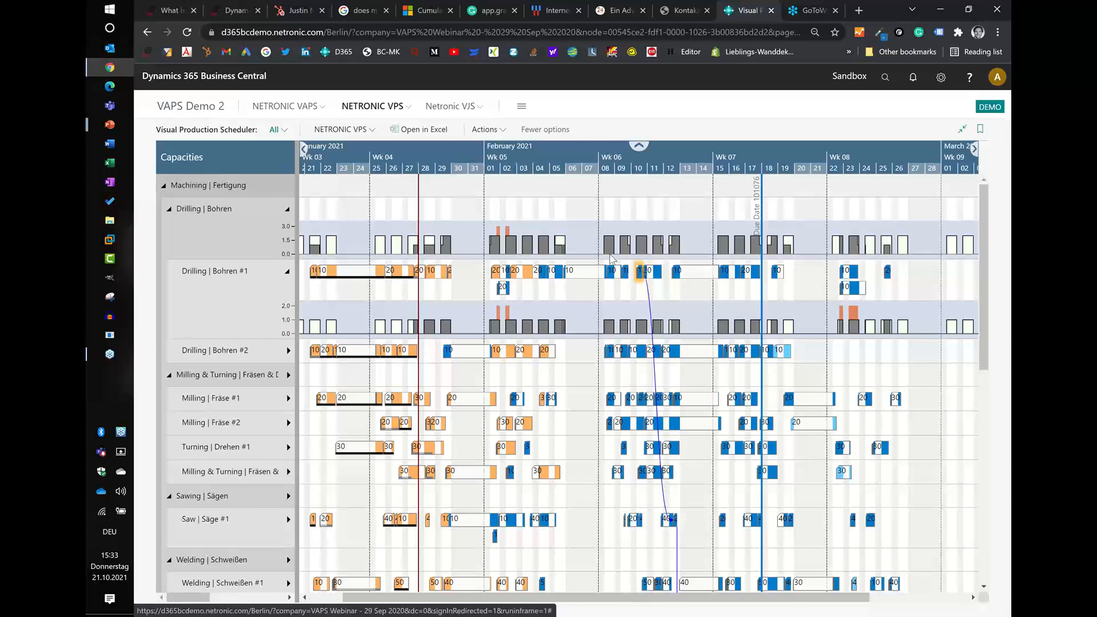
pyautogui.hotkey('alt', 'Tab')
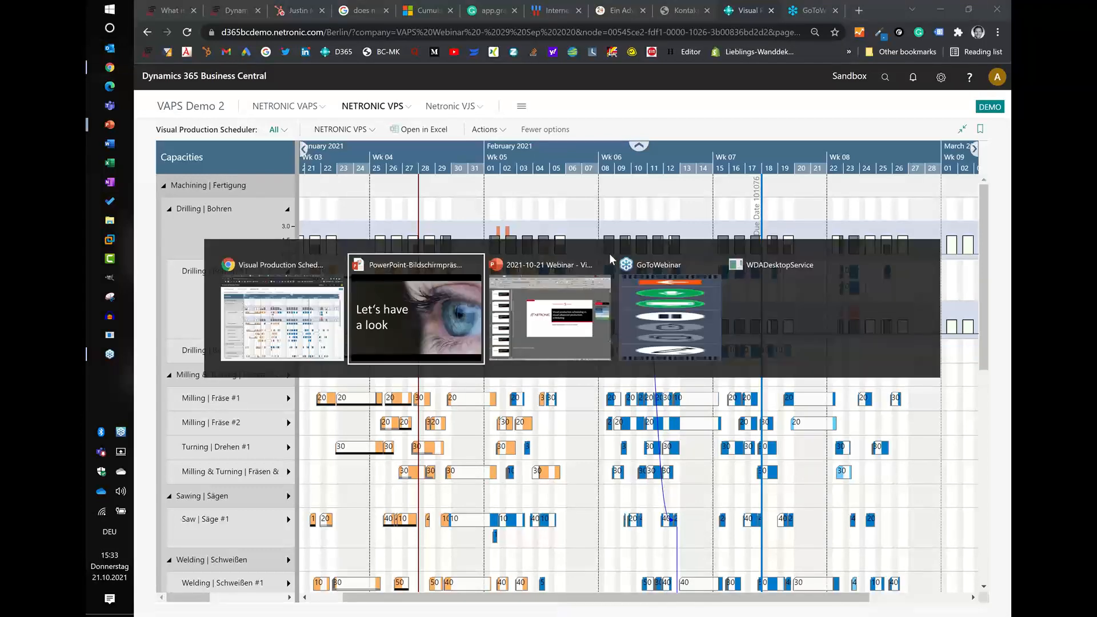
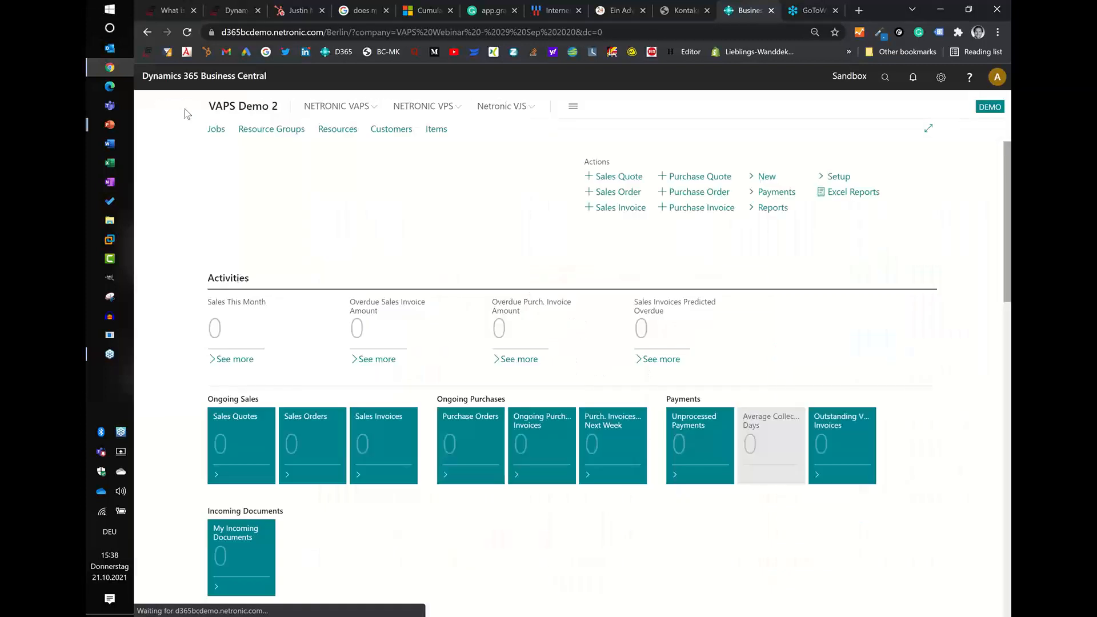
# - Open the VAPS Setup, review its scheduling parameters and return to the role center
pyautogui.click(342, 106)
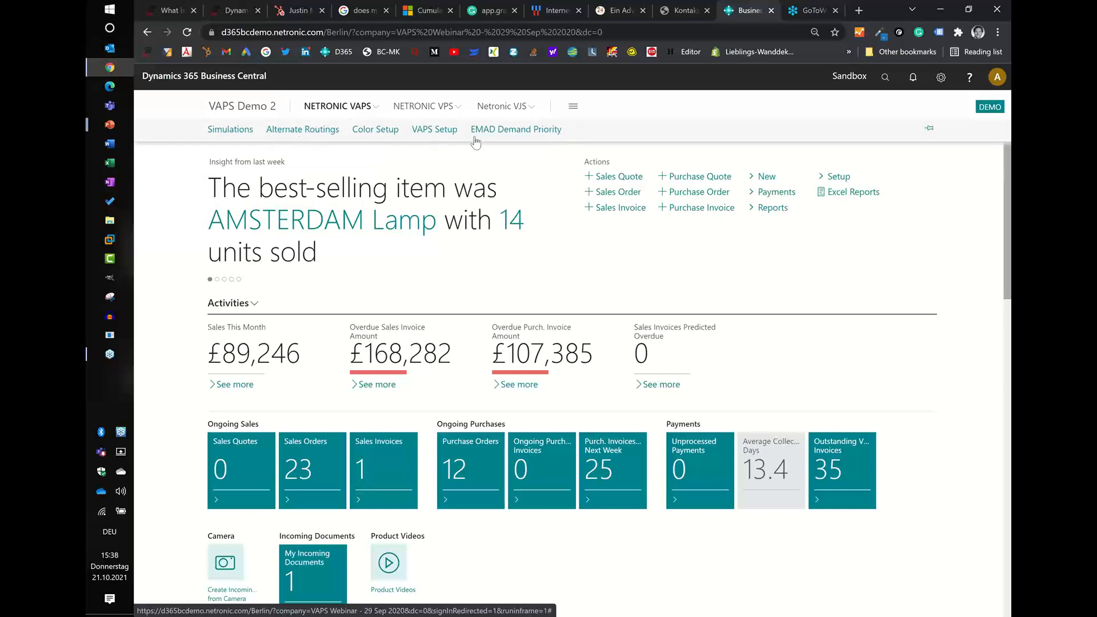
pyautogui.click(433, 133)
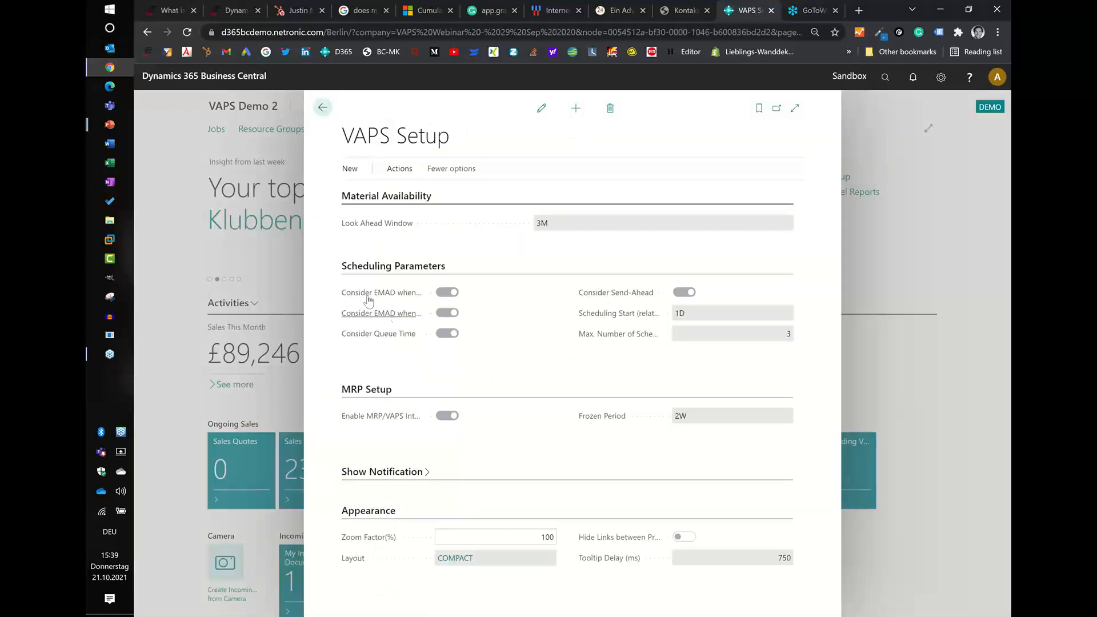
pyautogui.moveTo(355, 298)
pyautogui.click(329, 113)
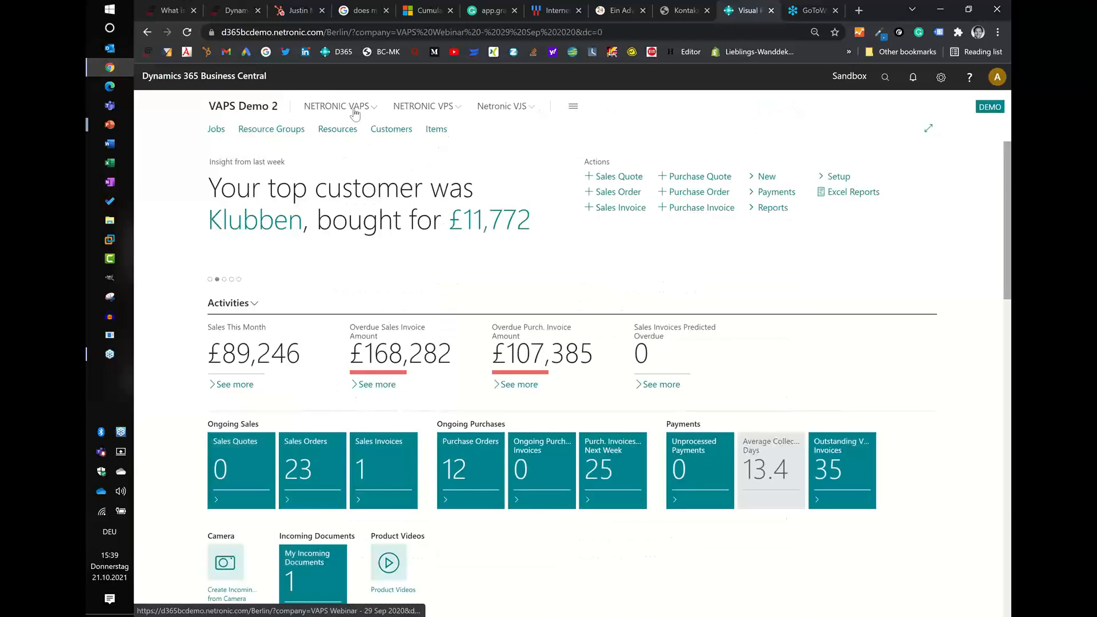
pyautogui.click(349, 108)
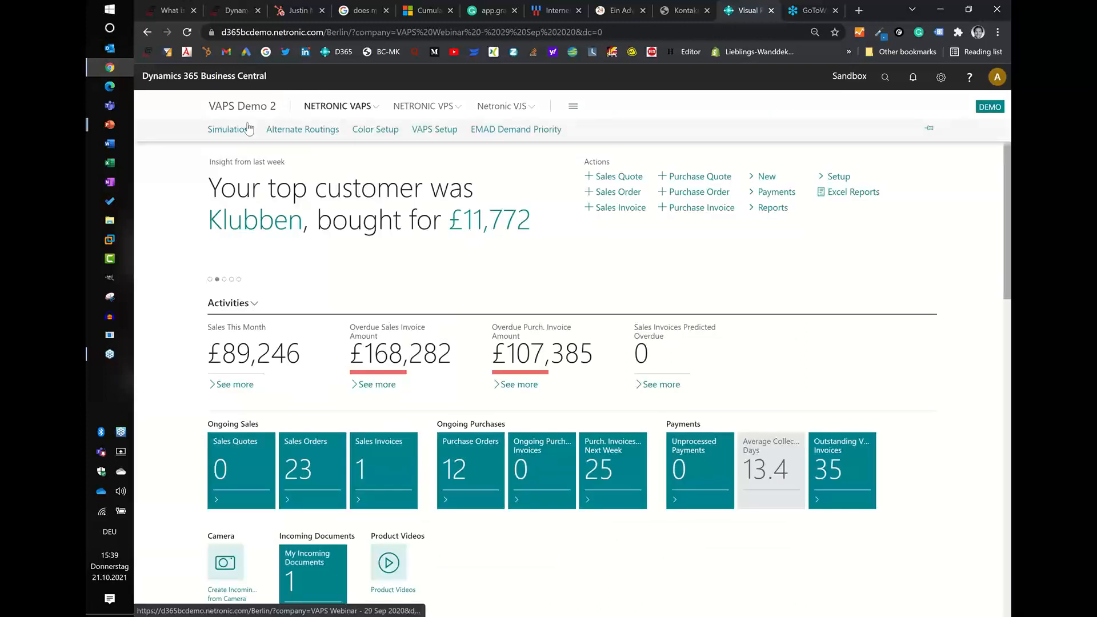
# - Open the EMAD allocations from the Simulations list and calculate the earliest material availability allocations
pyautogui.click(235, 132)
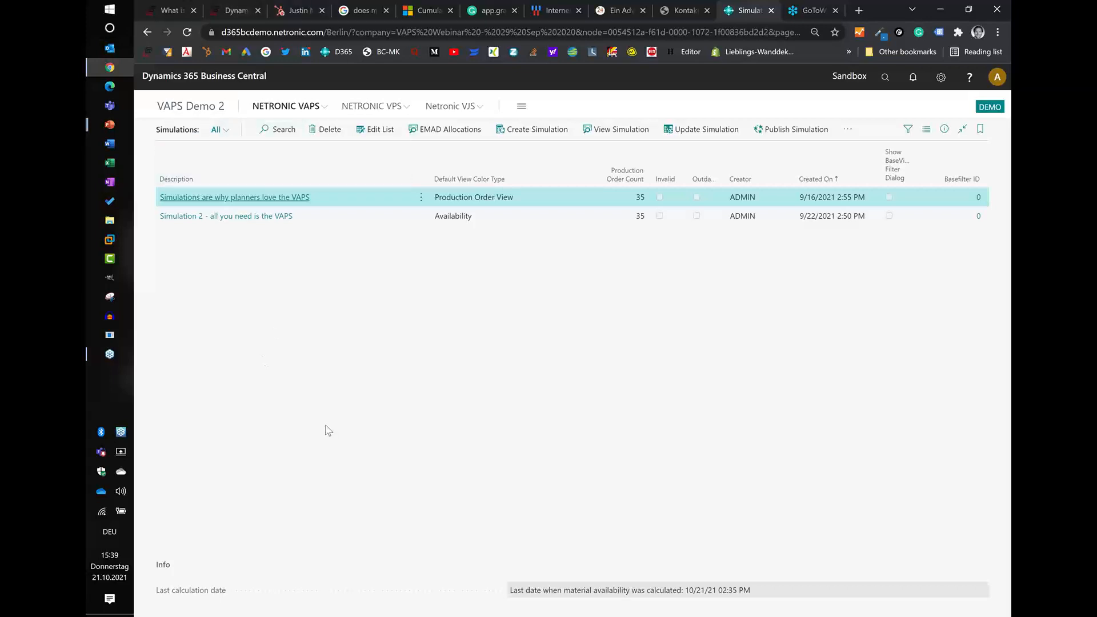
pyautogui.click(429, 130)
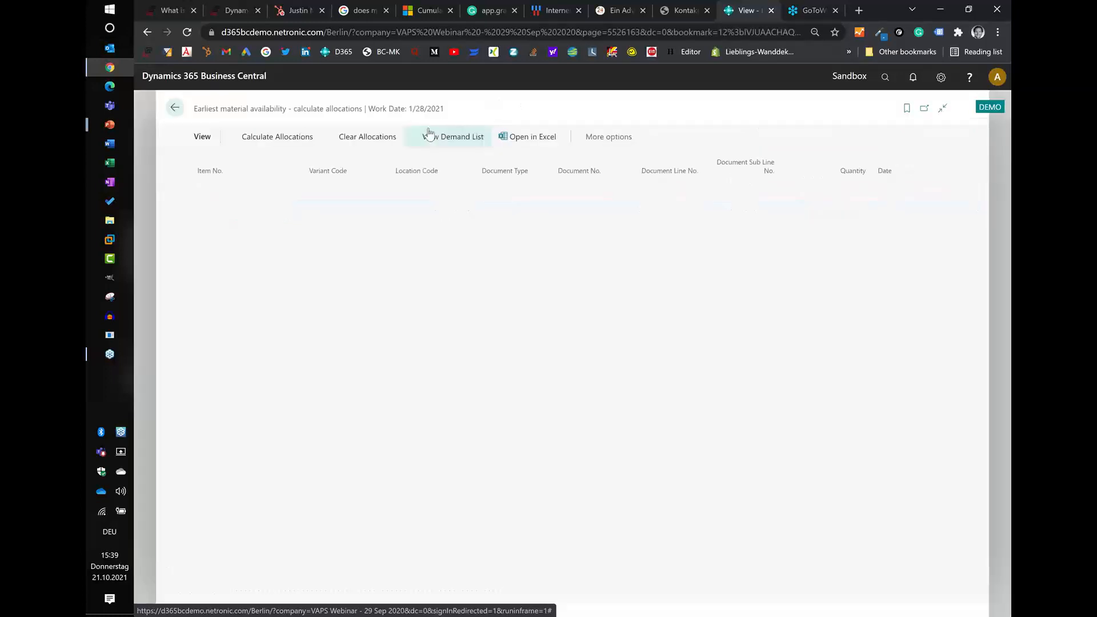
pyautogui.click(281, 146)
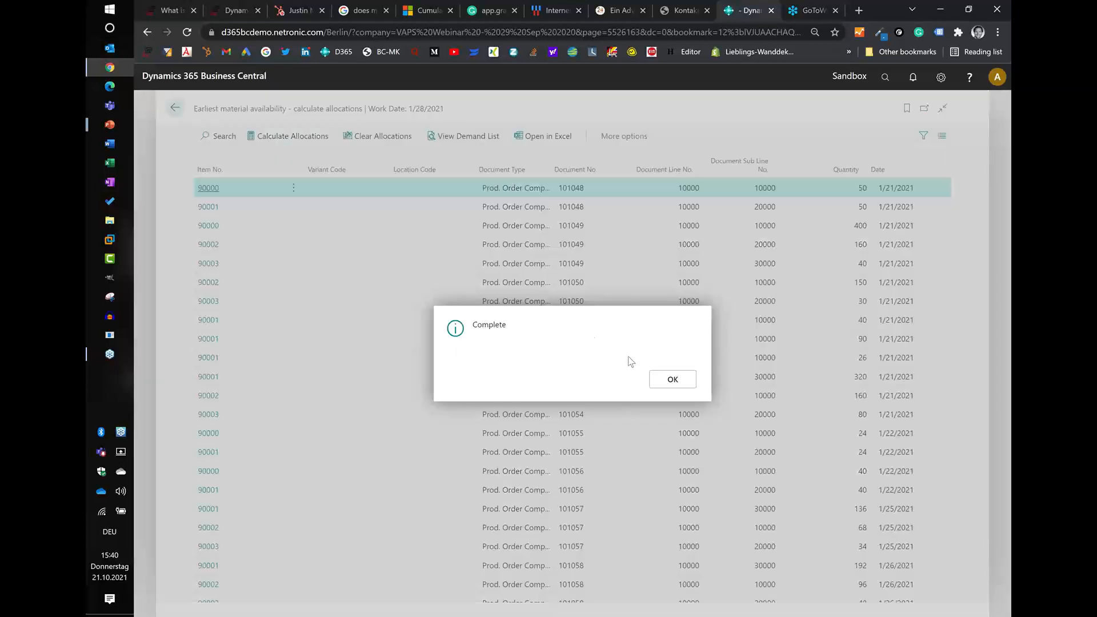
pyautogui.click(667, 380)
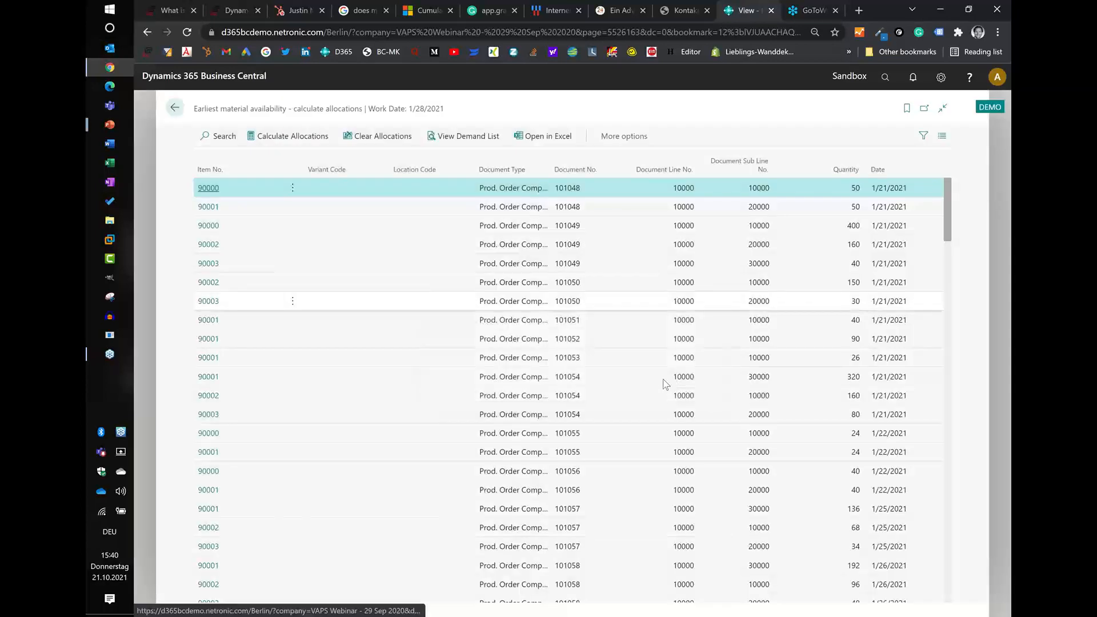
# - Clear all EMAD allocations, recalculate them and return to the Simulations list
pyautogui.click(377, 136)
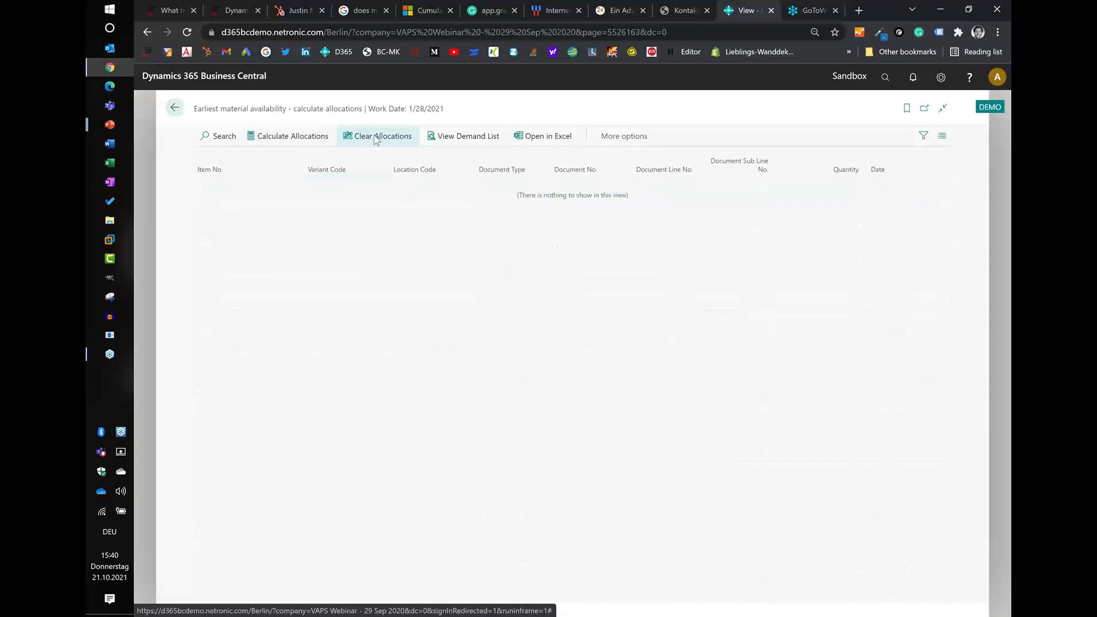
pyautogui.click(297, 141)
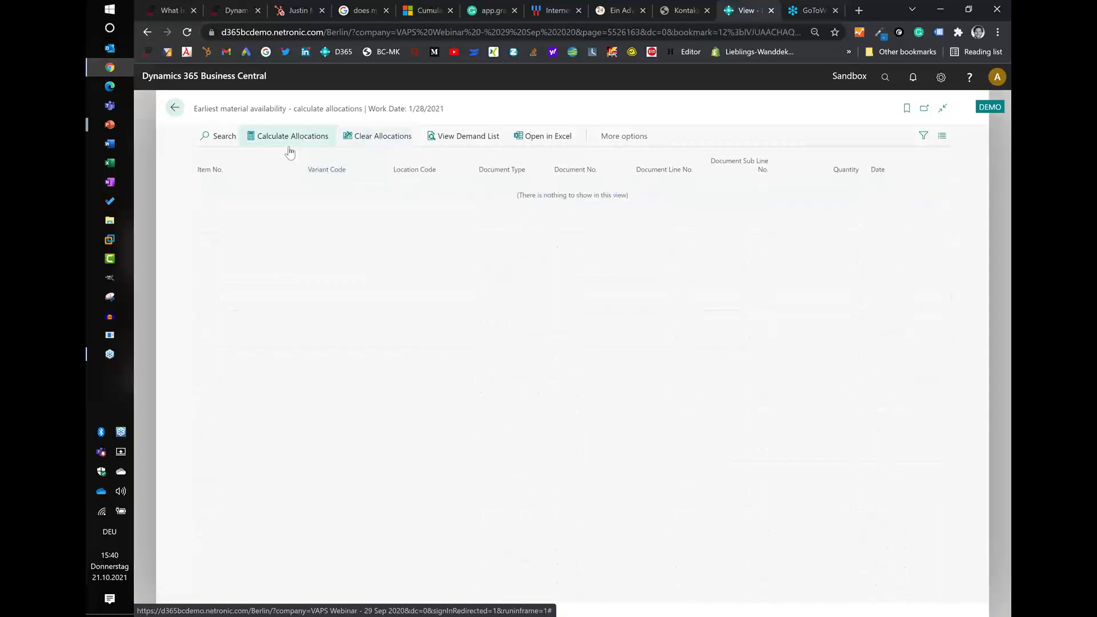
pyautogui.click(672, 380)
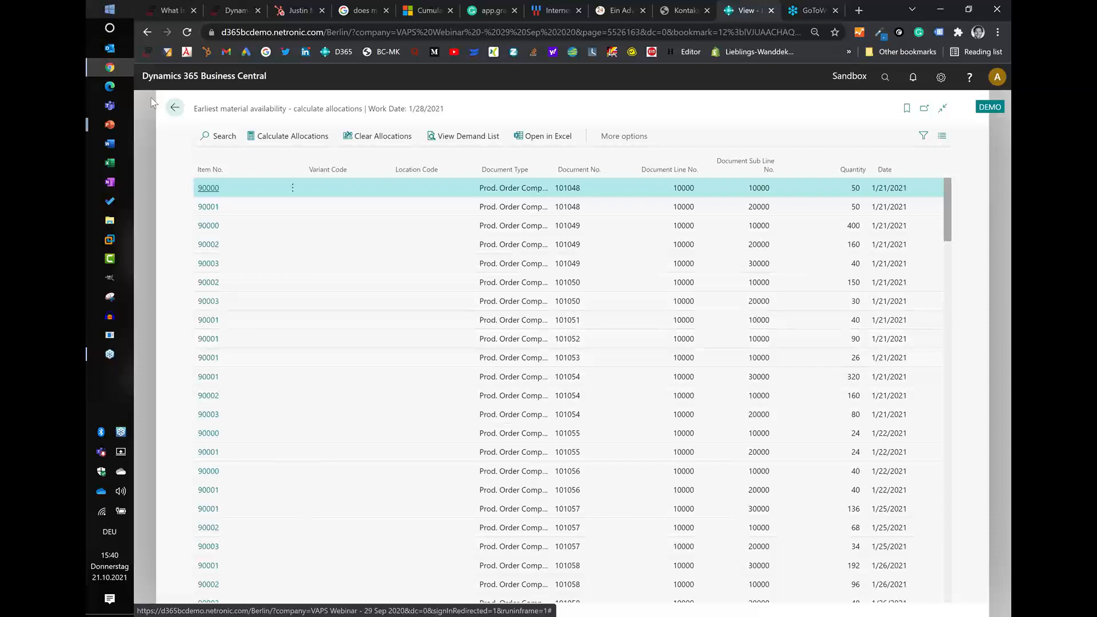
pyautogui.click(175, 109)
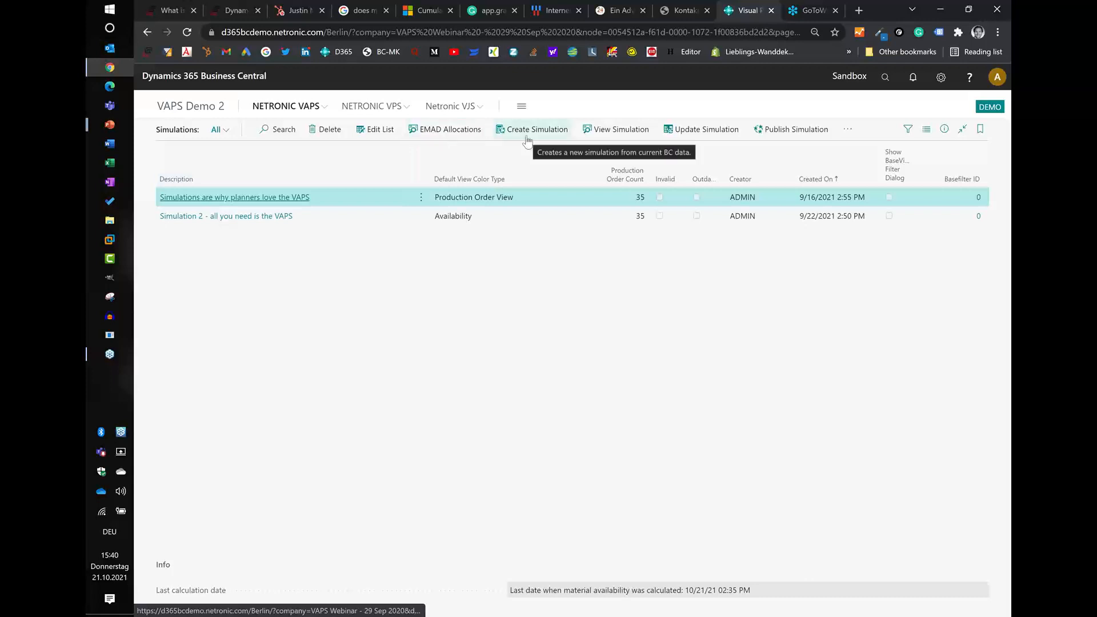
# - Create a simulation from the last used options, with minimum status Firm Planned and Availability coloring, and open it in the scheduler
pyautogui.click(527, 130)
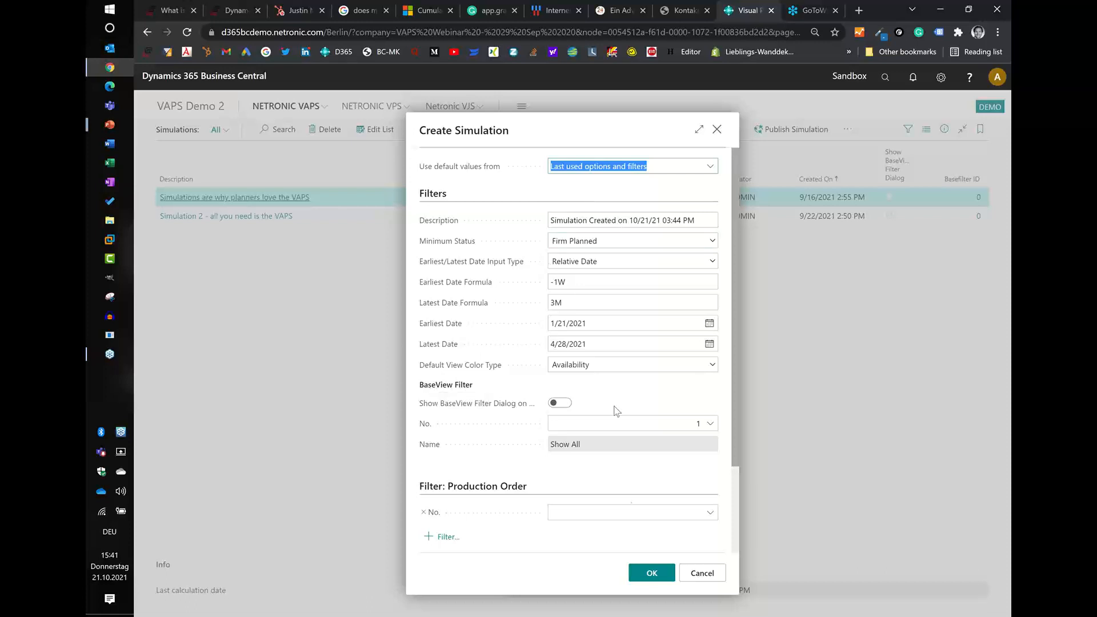
pyautogui.click(652, 574)
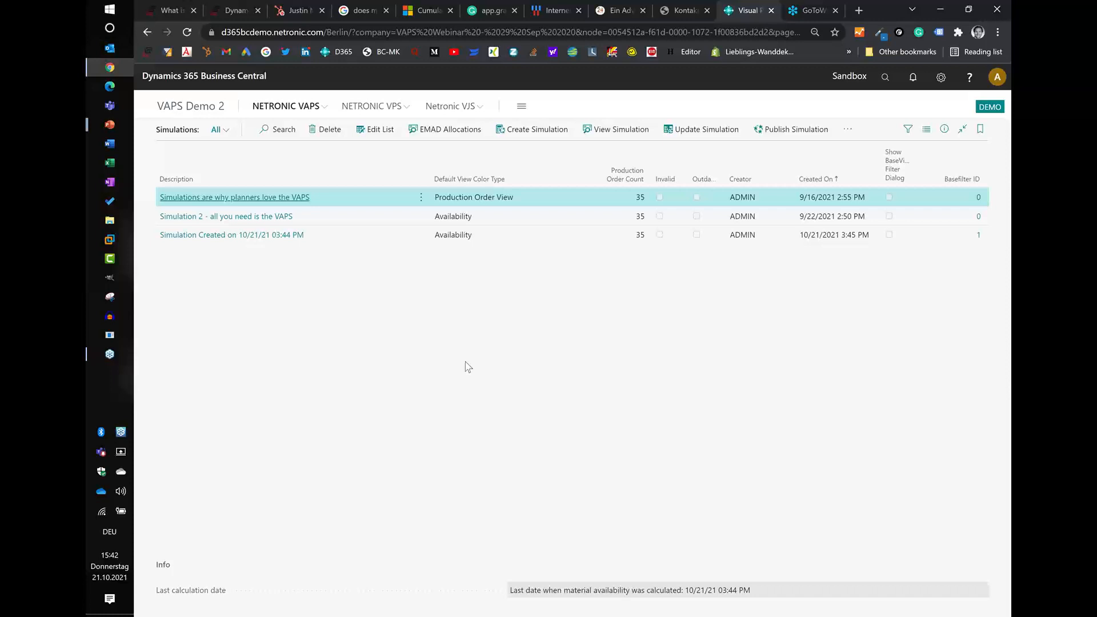
pyautogui.click(330, 242)
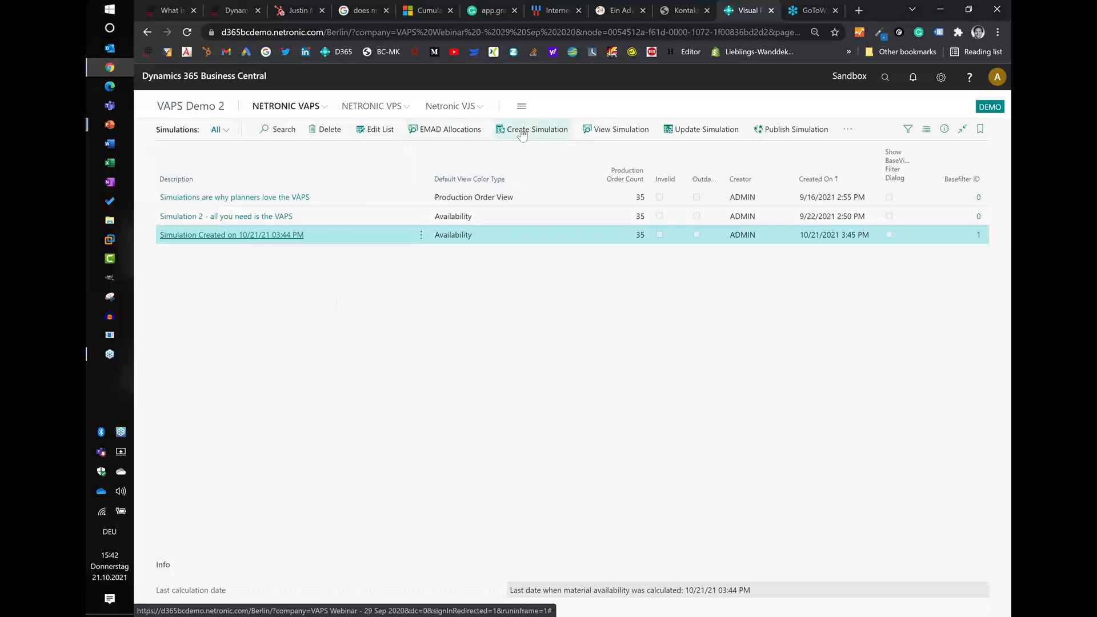
pyautogui.click(601, 128)
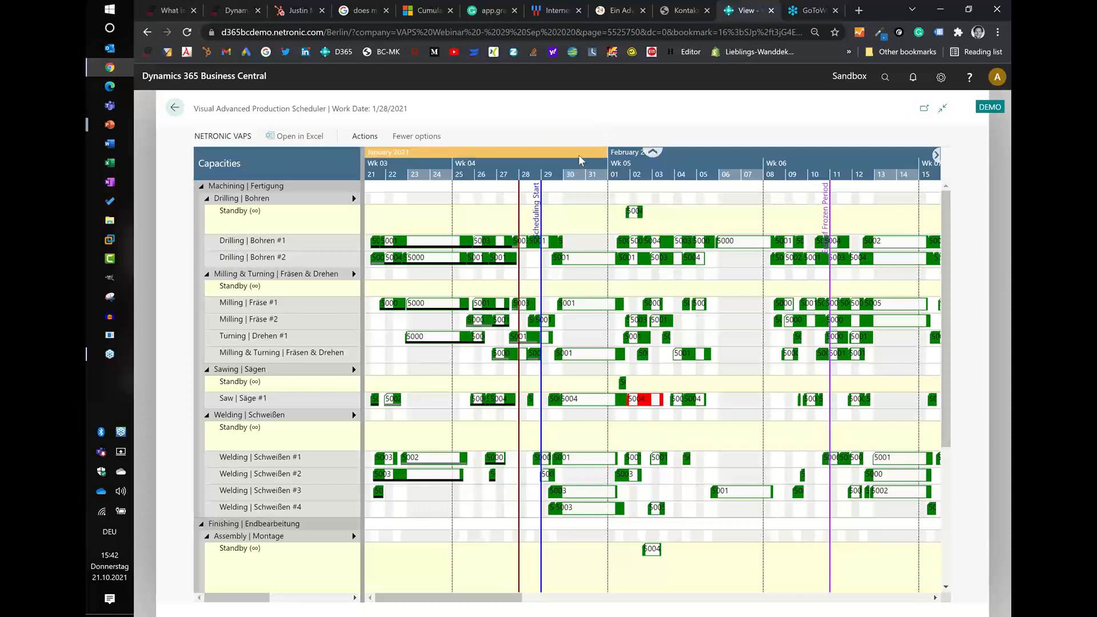
# - Examine the red operation on Saw #1 and the machine centers and standby rows of each work center, and return to the Simulations list
pyautogui.scroll(-2, 578, 154)
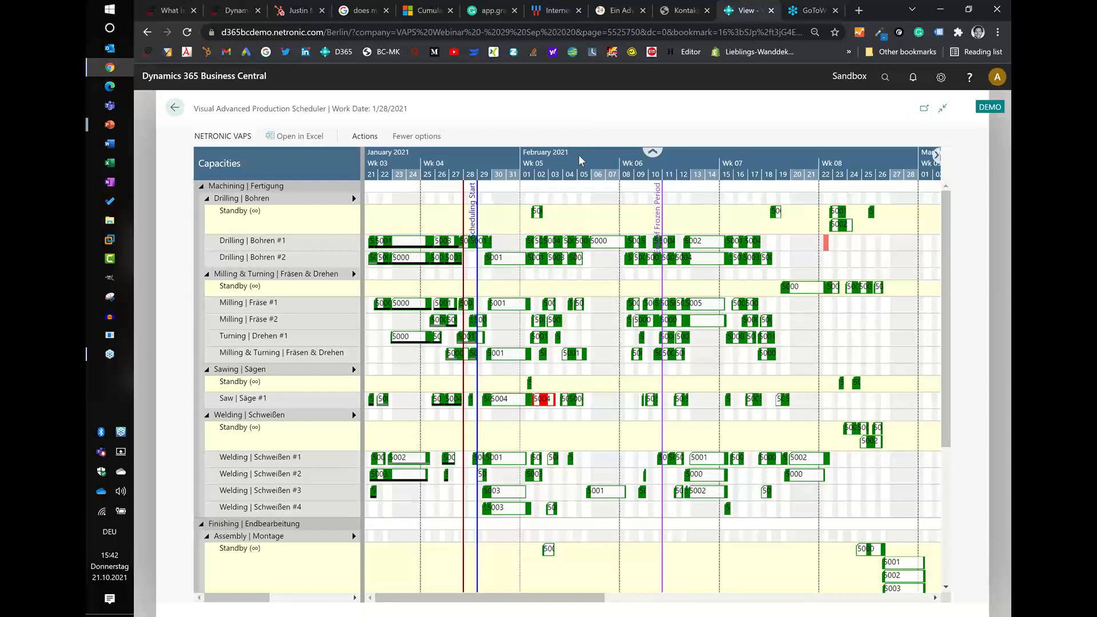
pyautogui.click(542, 399)
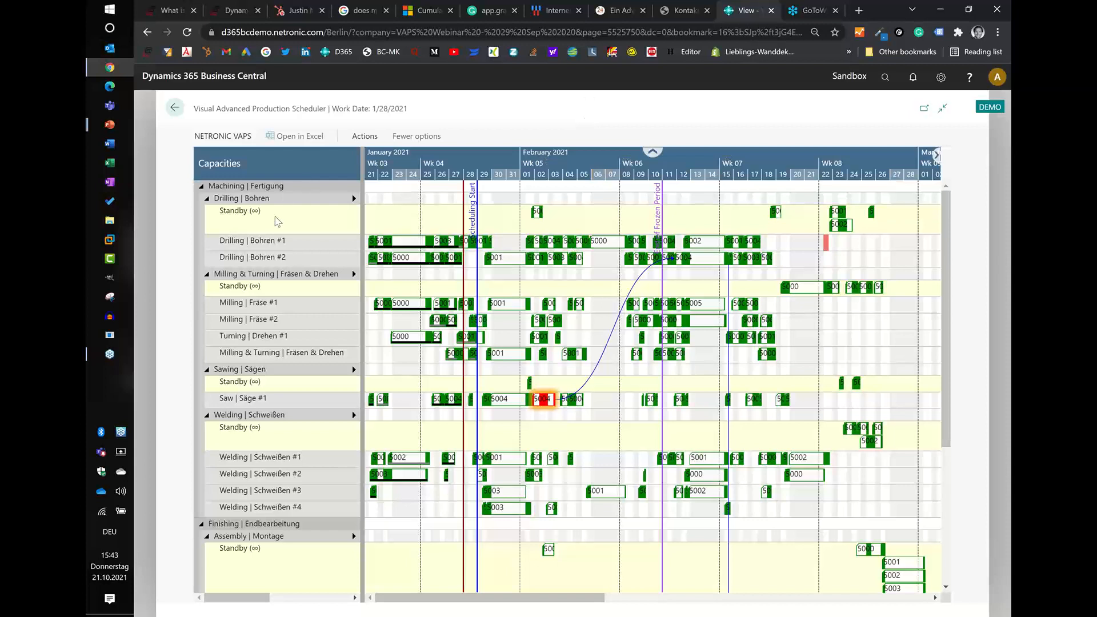
pyautogui.moveTo(276, 221)
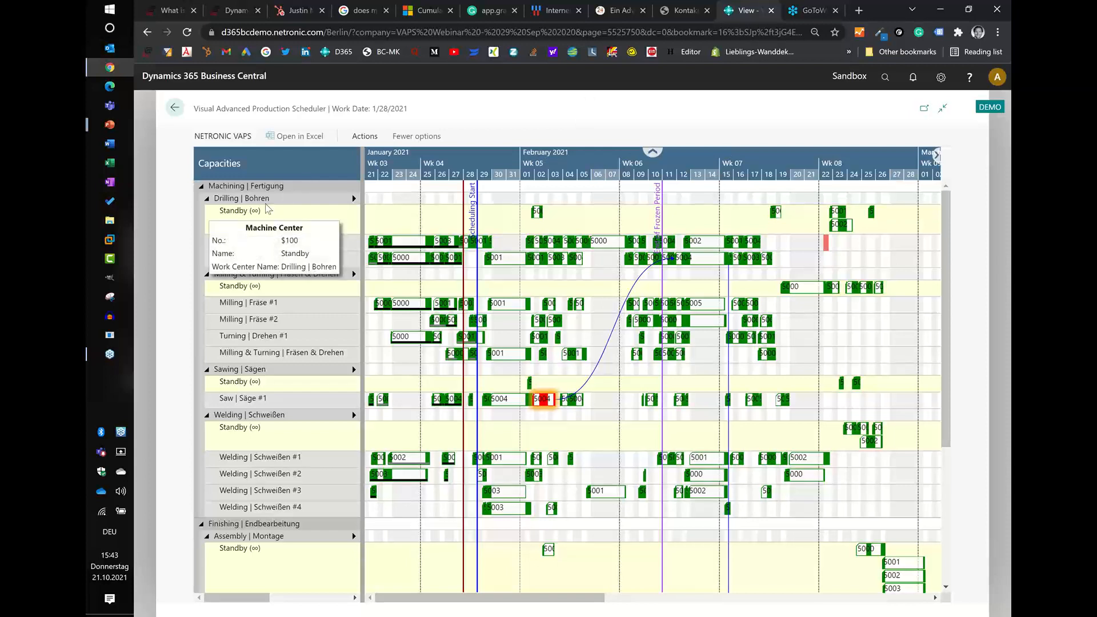
pyautogui.moveTo(278, 200)
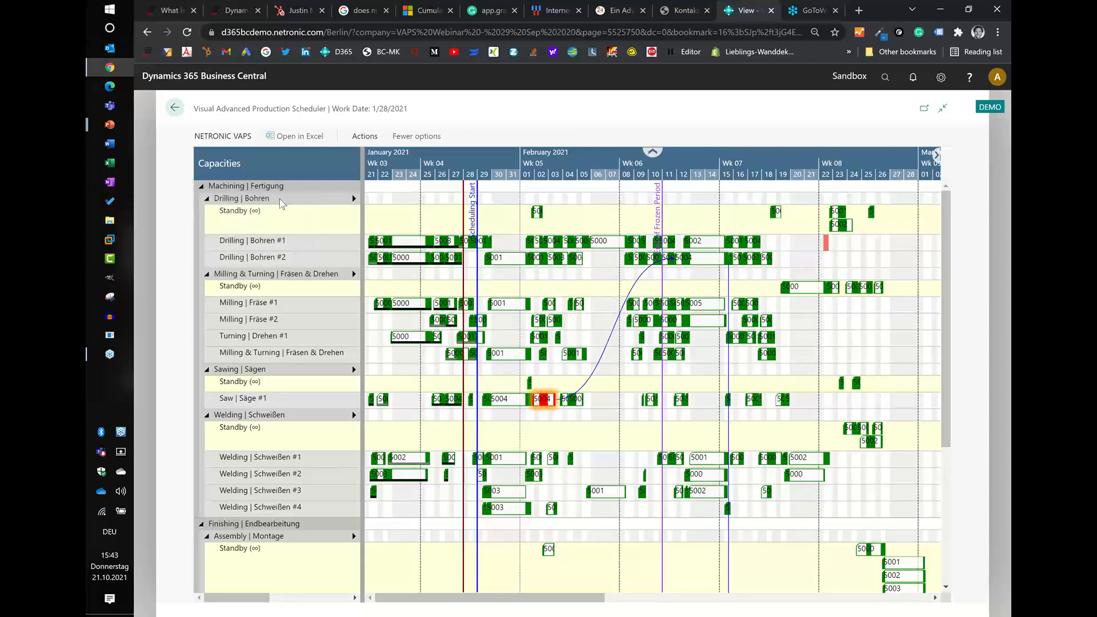
pyautogui.moveTo(276, 246)
pyautogui.moveTo(250, 441)
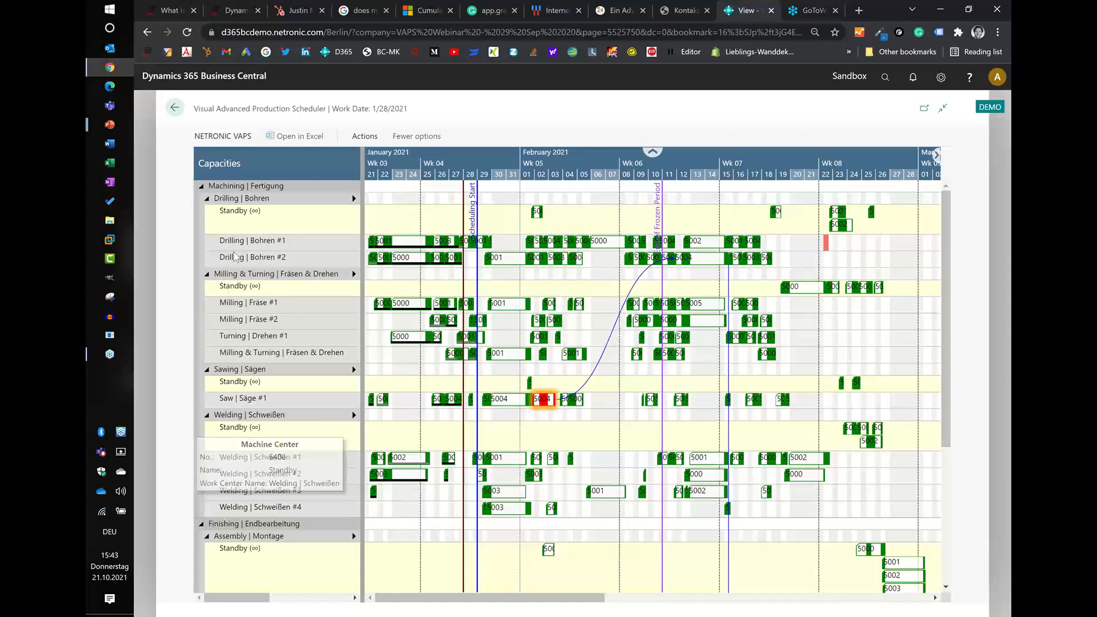
pyautogui.moveTo(229, 201)
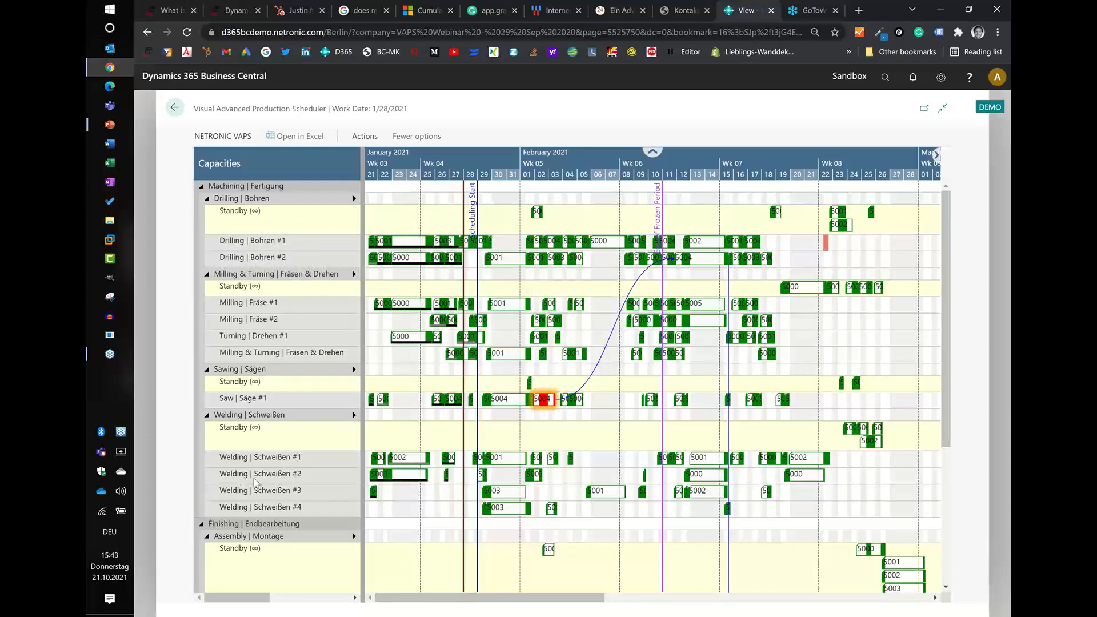
pyautogui.moveTo(255, 482)
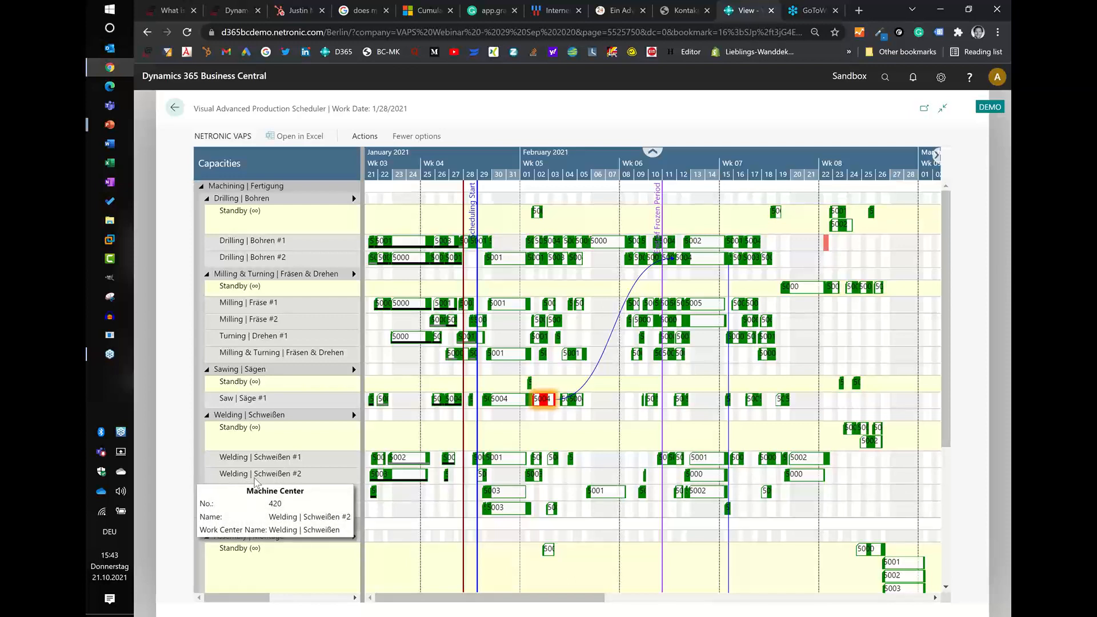
pyautogui.click(176, 109)
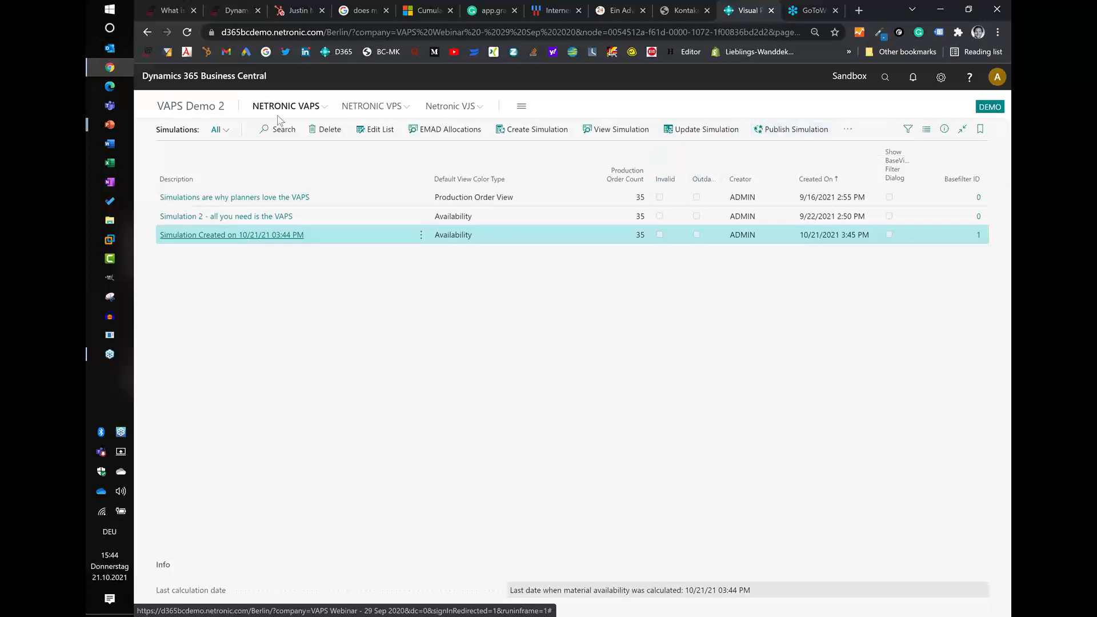
pyautogui.click(238, 236)
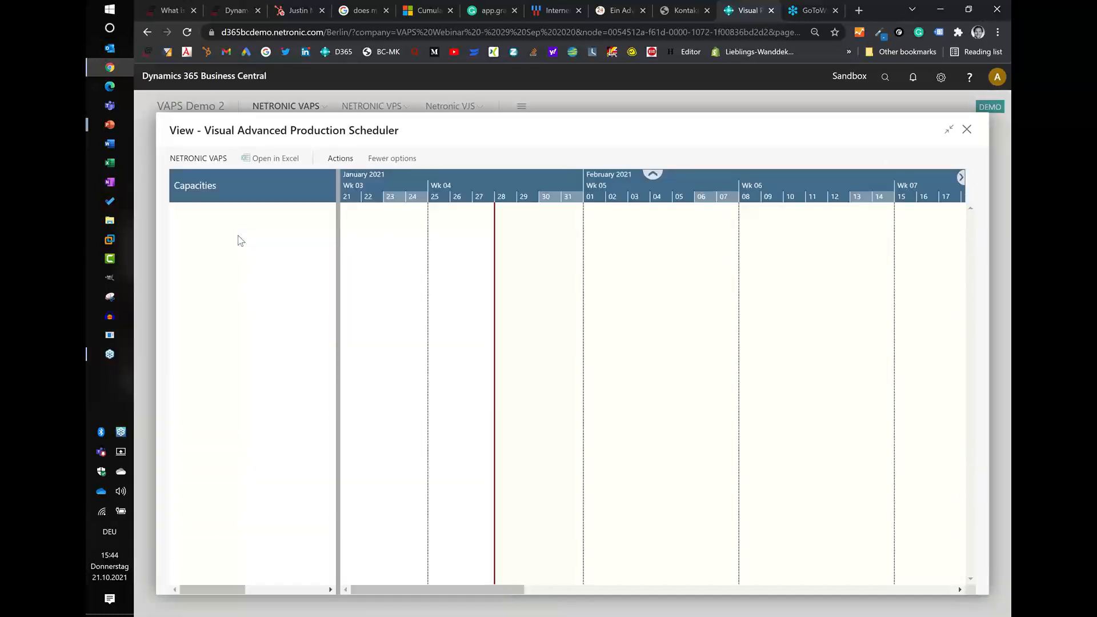
pyautogui.click(968, 130)
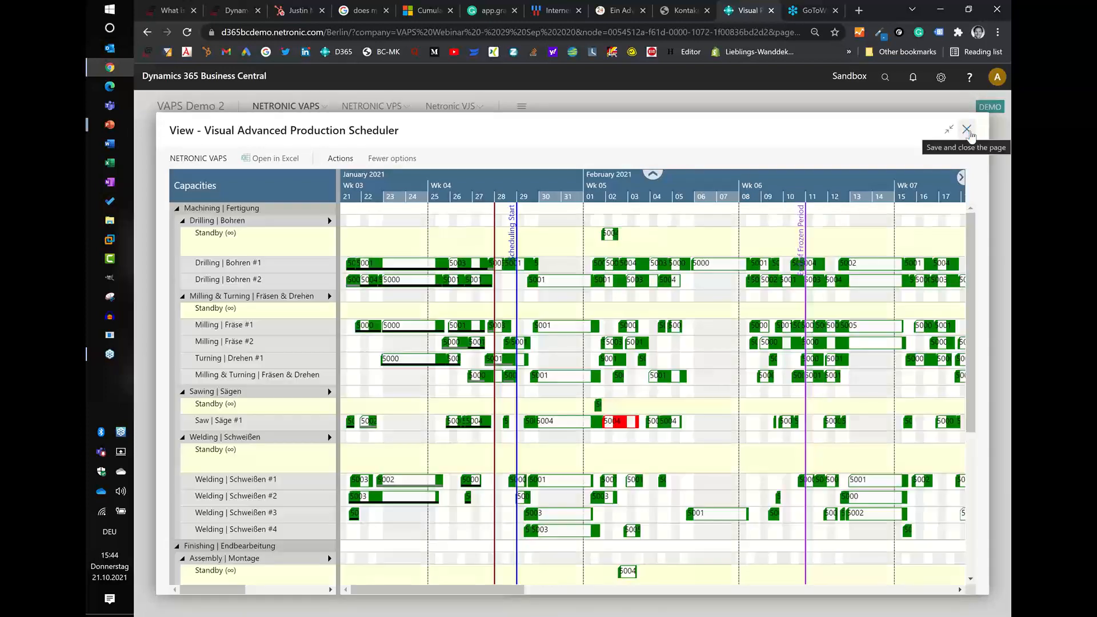
pyautogui.click(968, 130)
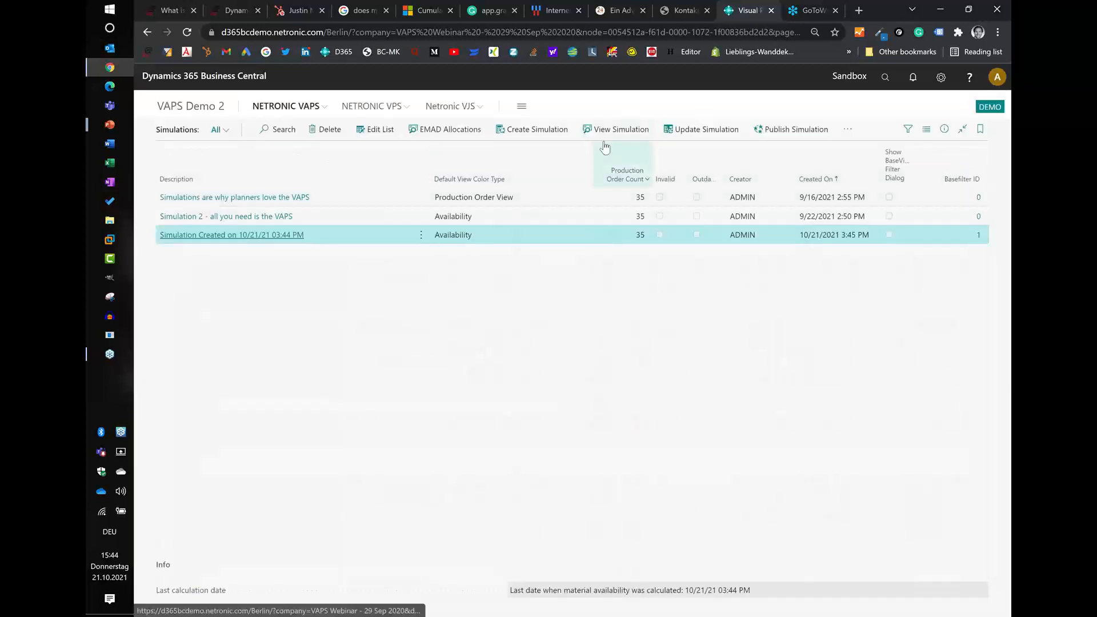
# - Reopen the new simulation in the scheduler and show the links of the red operation on Saw #1
pyautogui.click(610, 139)
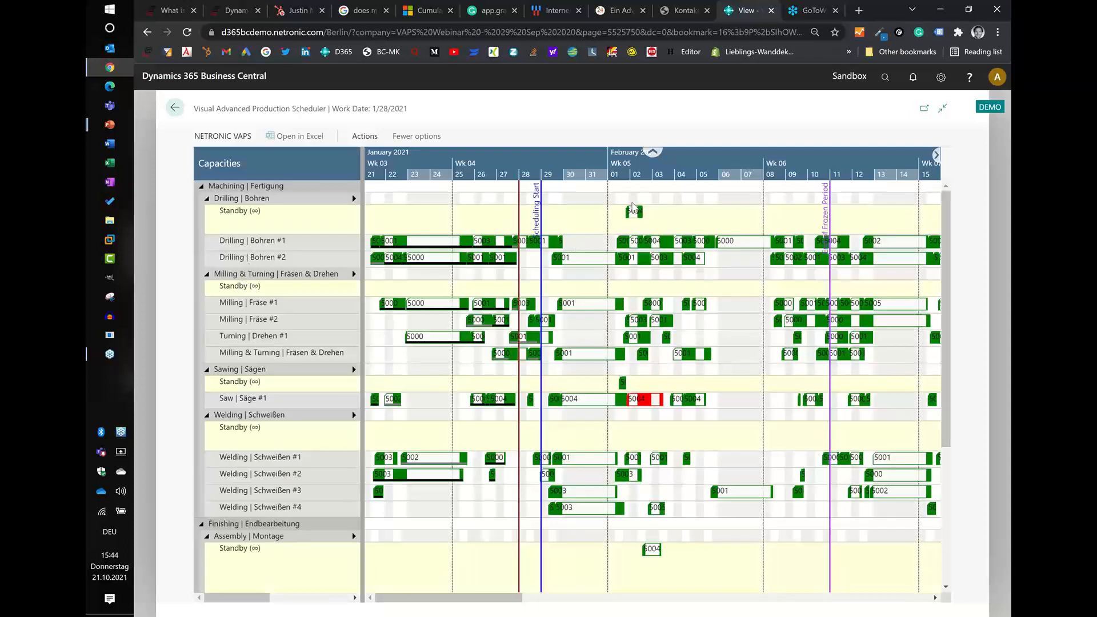
pyautogui.scroll(-2, 609, 169)
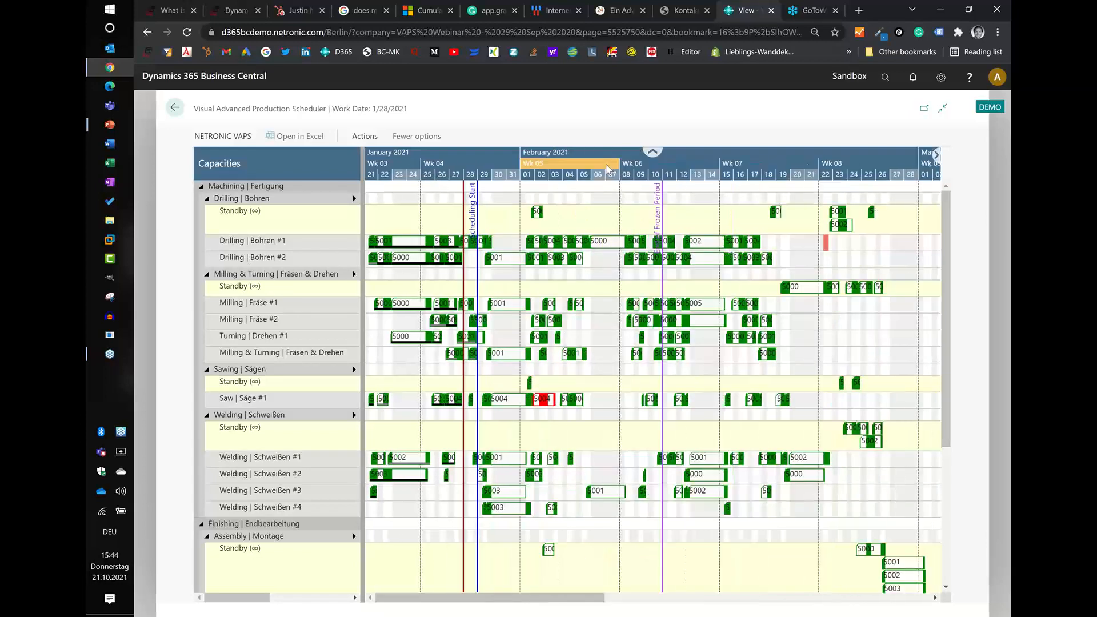
pyautogui.scroll(-1, 608, 168)
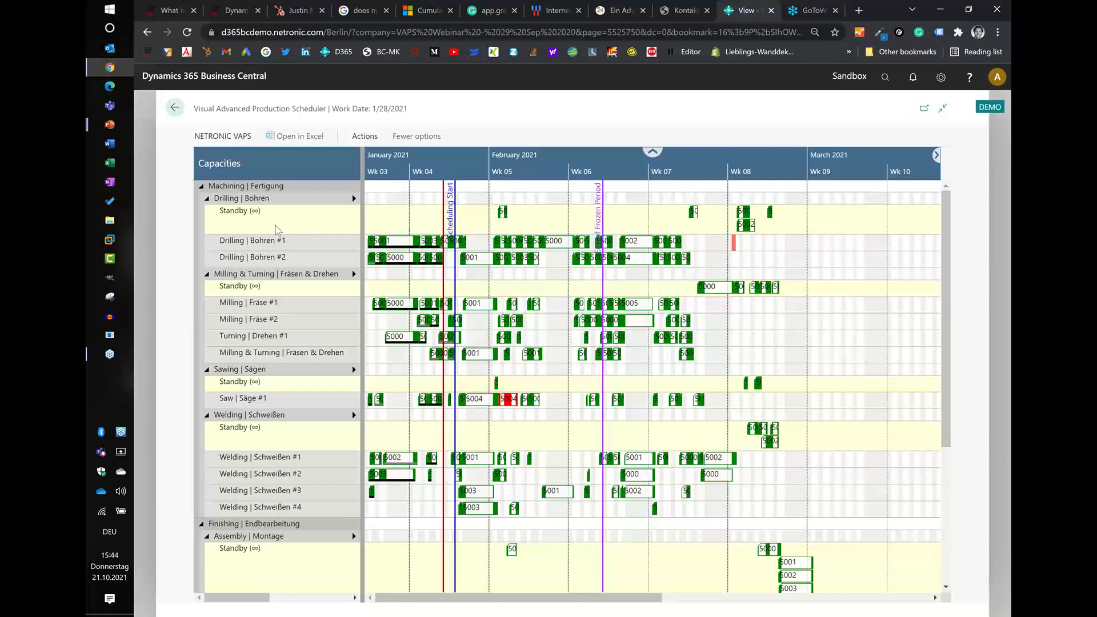
pyautogui.moveTo(345, 230)
pyautogui.moveTo(508, 400)
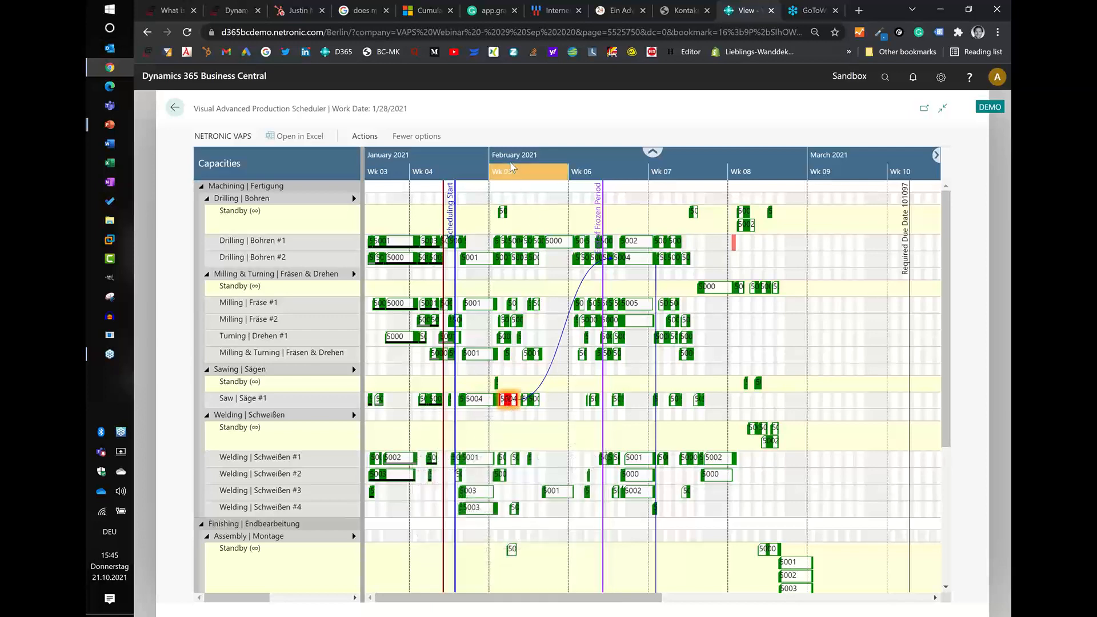
# - Open the production order of the red operation on Saw #1 and check the component availability dates of line item 5004
pyautogui.scroll(2, 511, 165)
pyautogui.scroll(2, 511, 166)
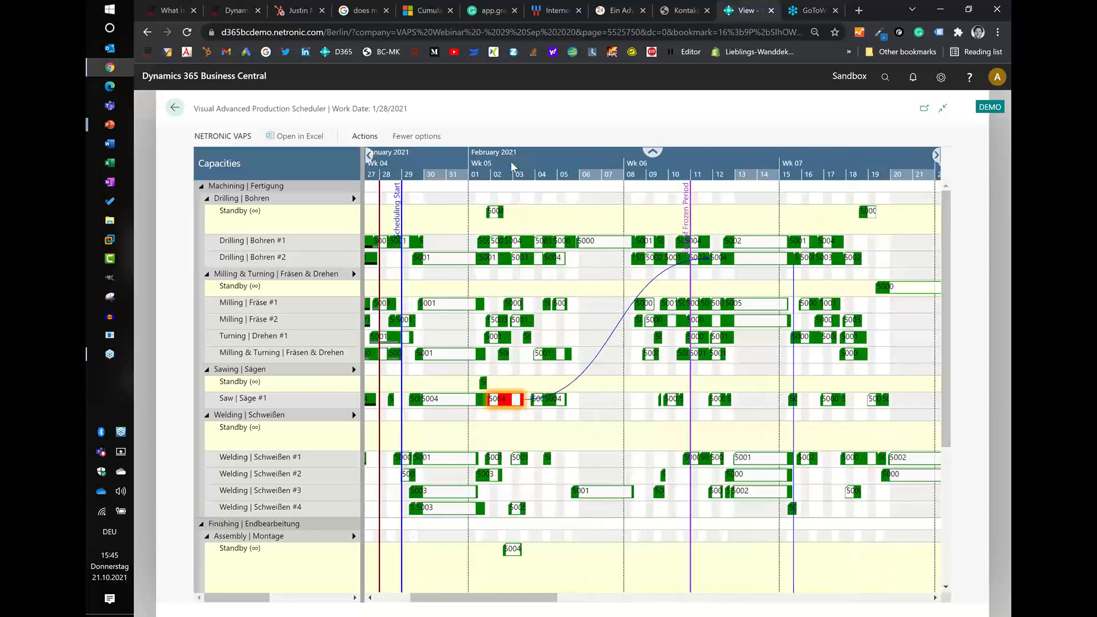
pyautogui.doubleClick(505, 399)
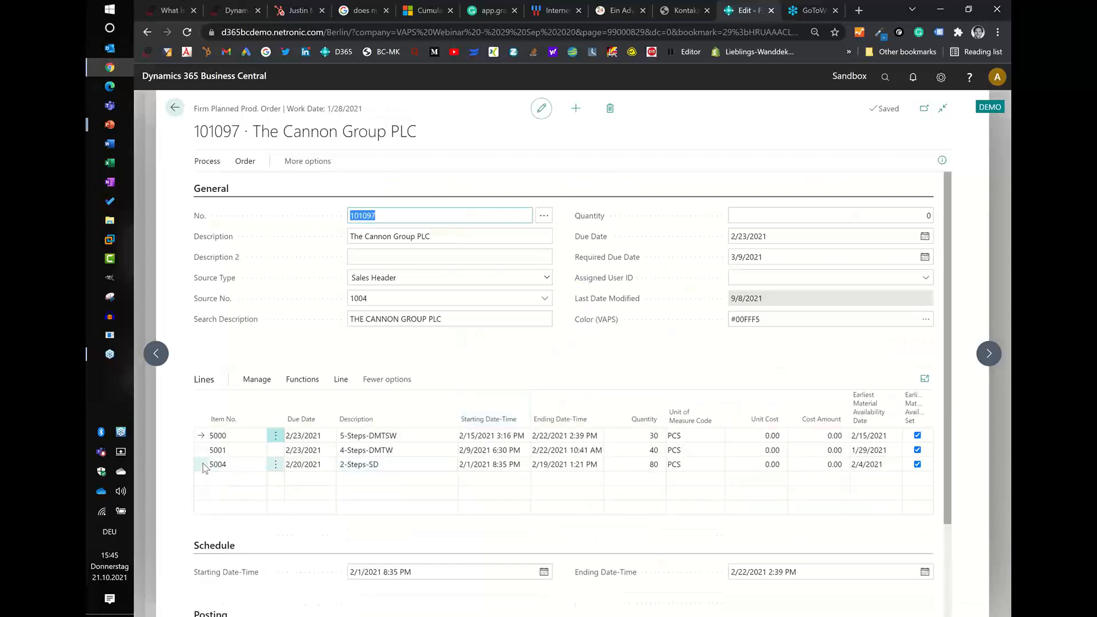
pyautogui.click(203, 465)
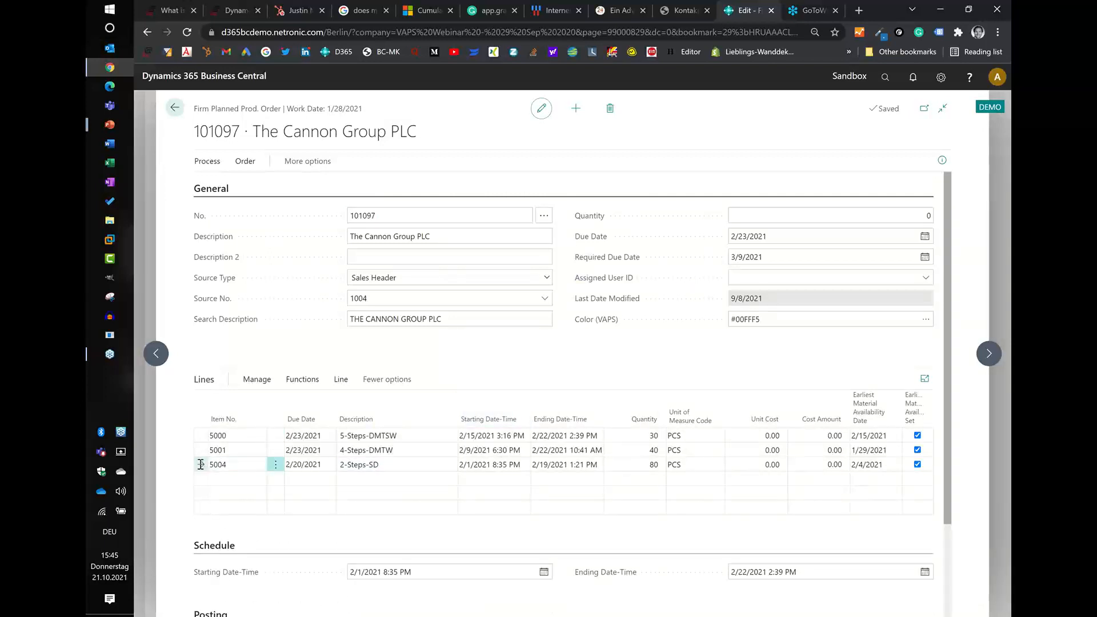
pyautogui.click(340, 383)
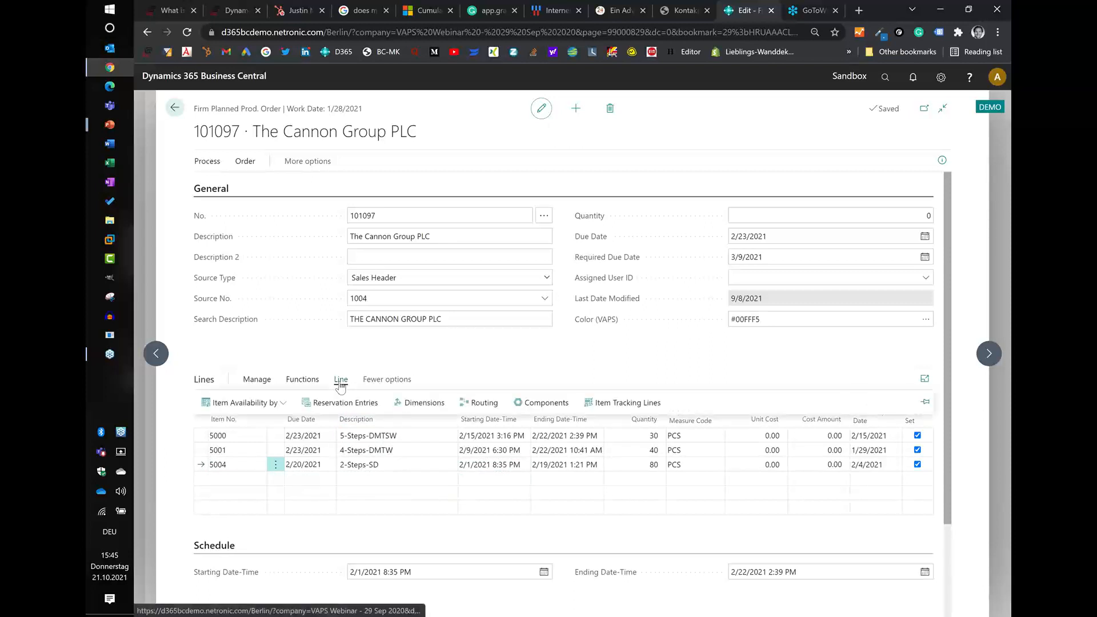
pyautogui.click(543, 403)
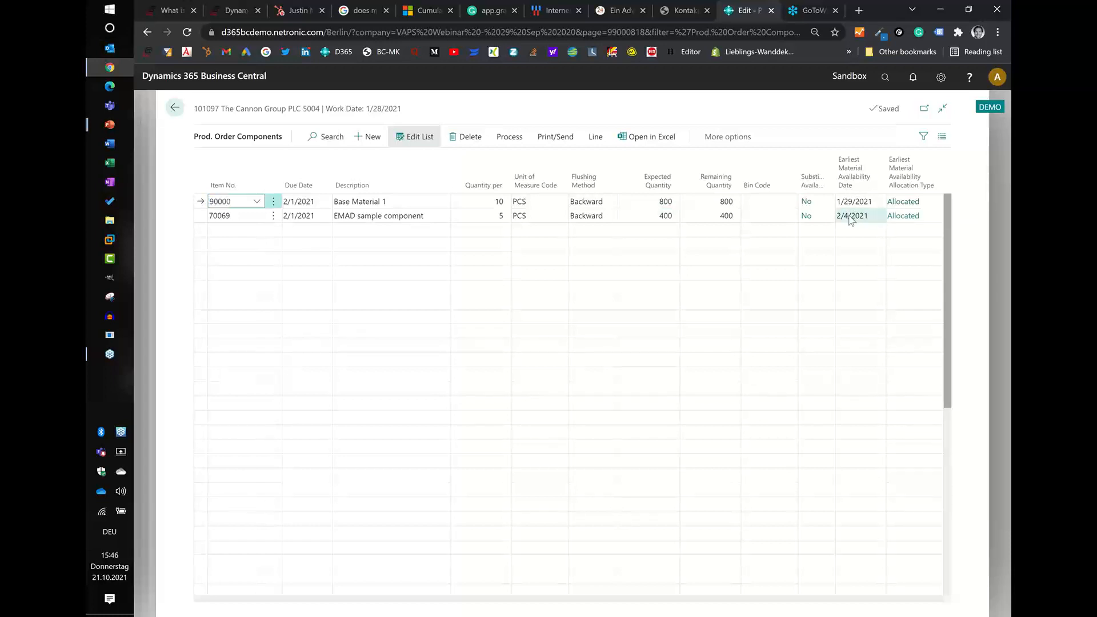
pyautogui.click(850, 218)
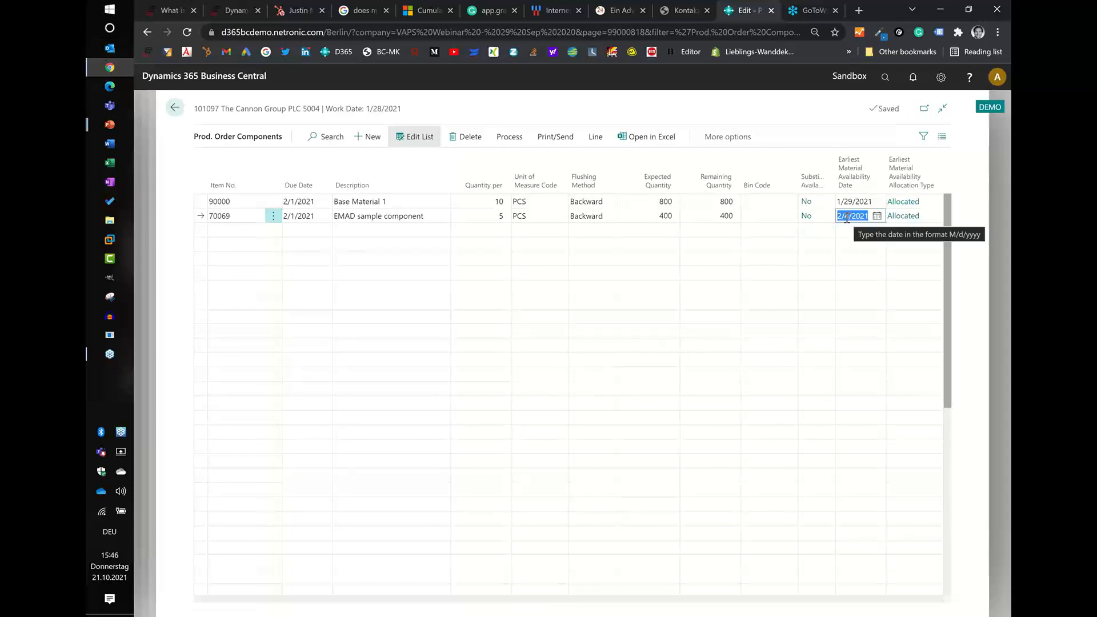
# - Open the item card of component 70069, EMAD sample component, for viewing from the full item list
pyautogui.click(273, 216)
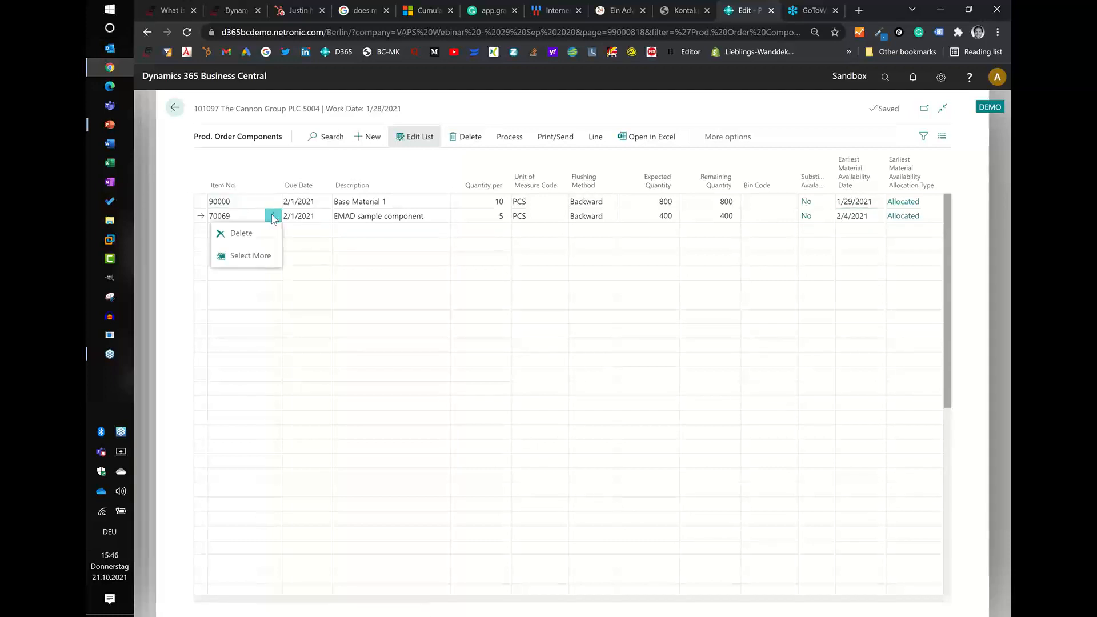
pyautogui.click(240, 220)
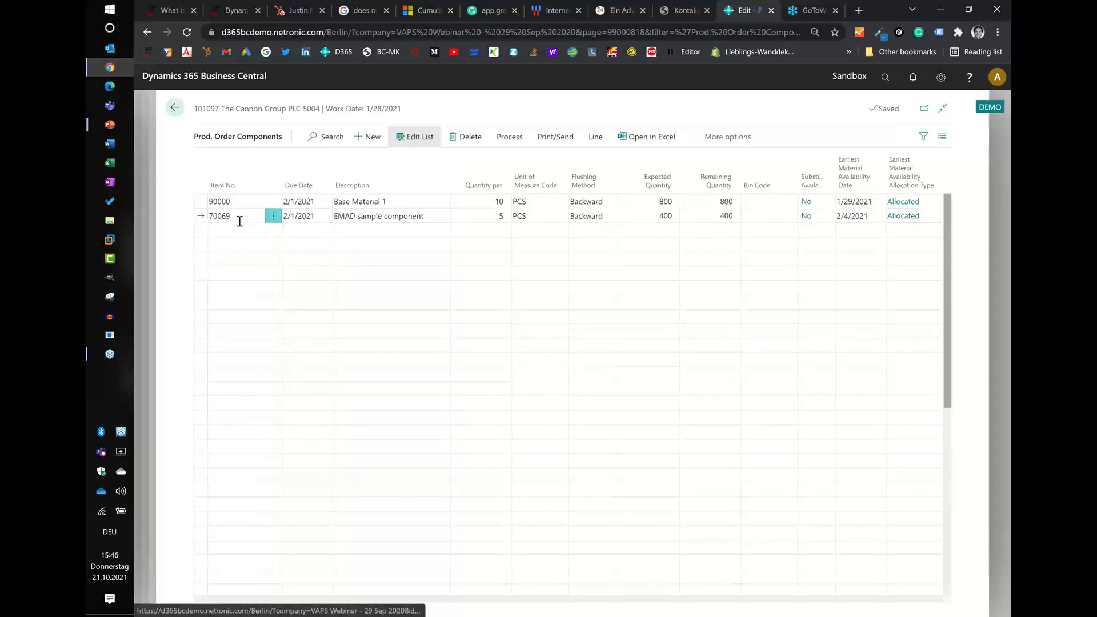
pyautogui.click(240, 220)
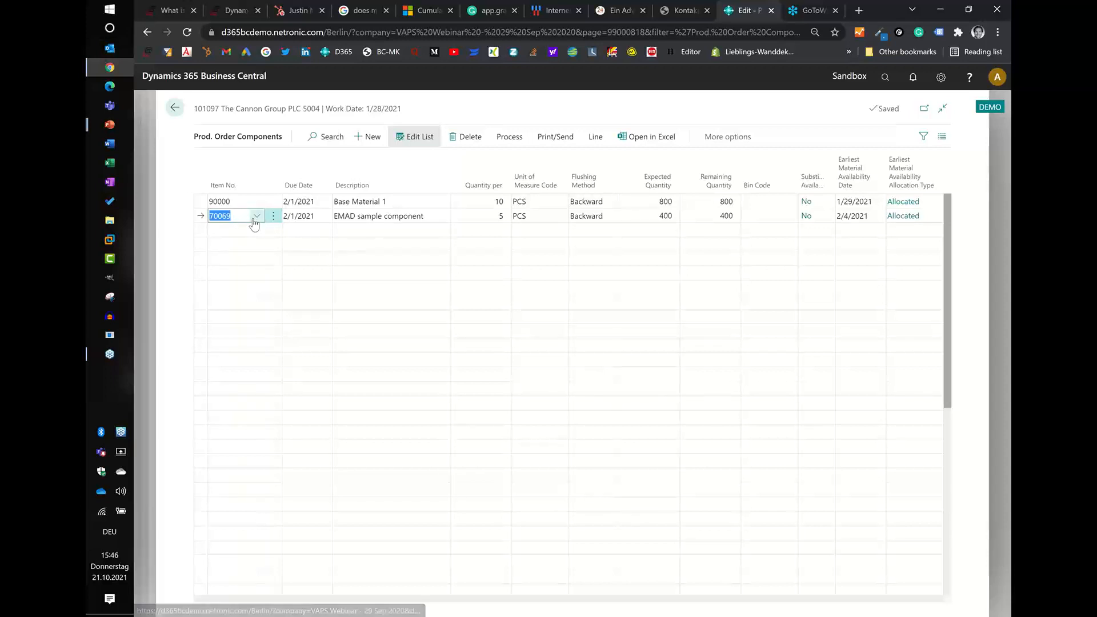
pyautogui.click(256, 217)
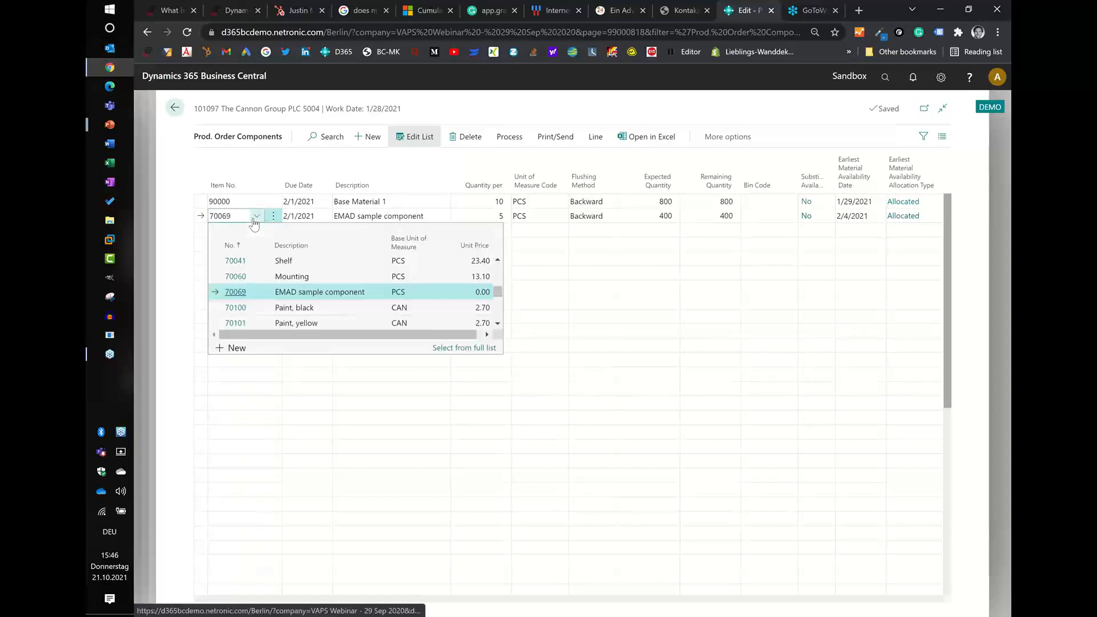
pyautogui.click(458, 348)
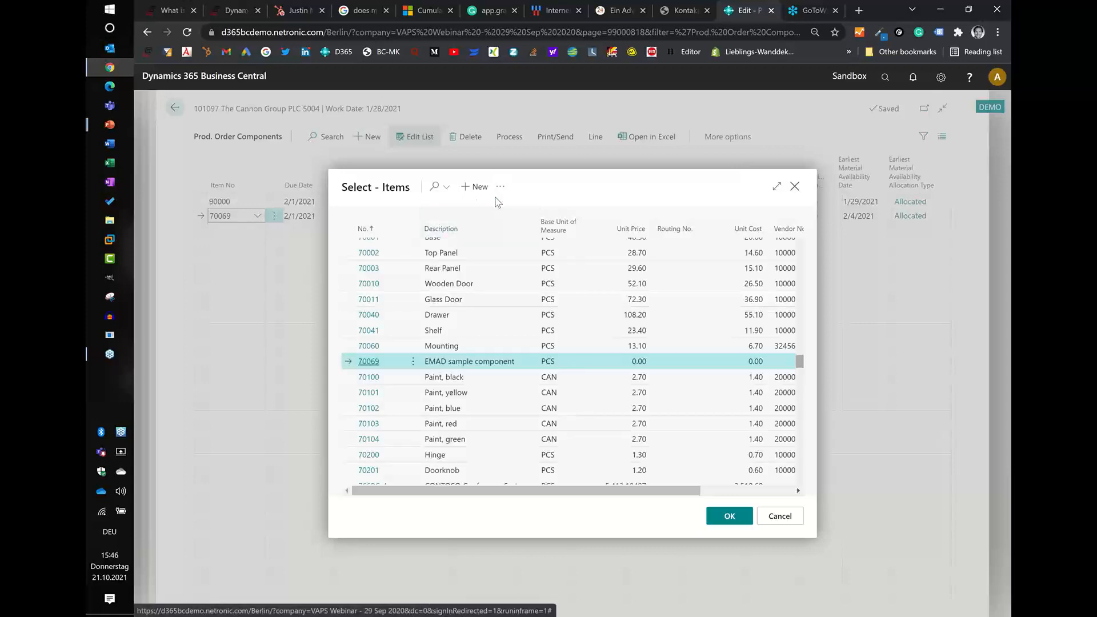
pyautogui.click(501, 188)
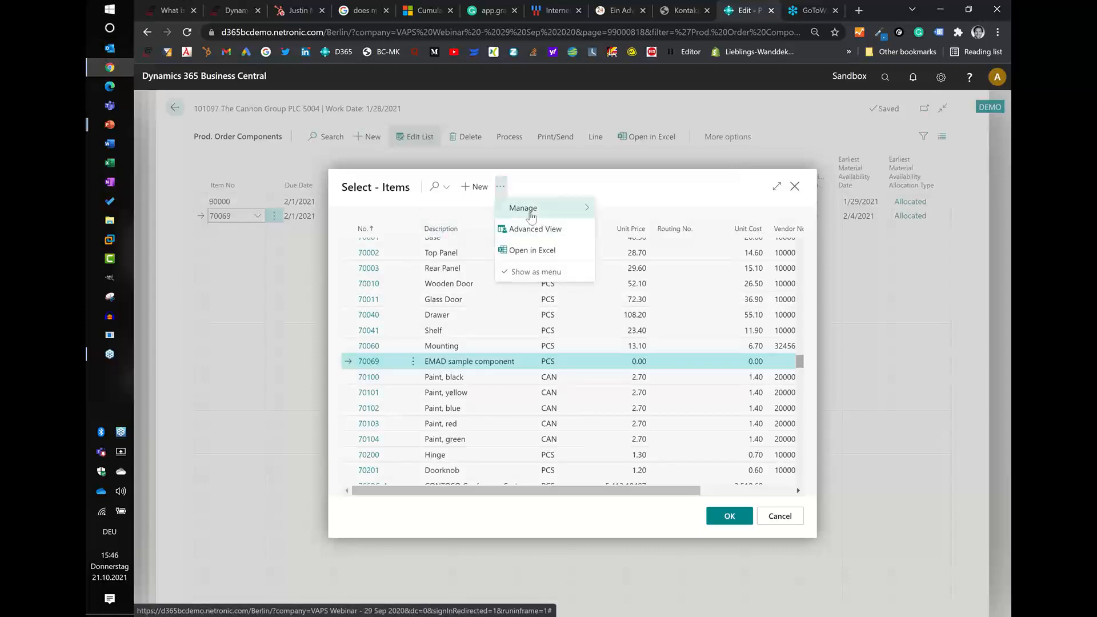
pyautogui.moveTo(537, 213)
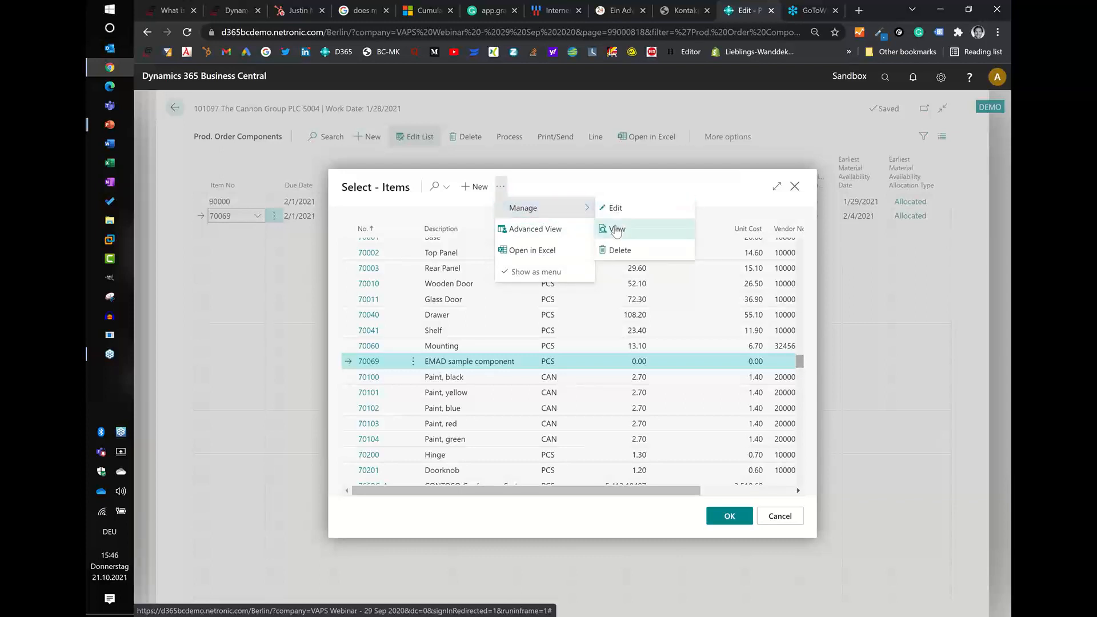
pyautogui.click(617, 229)
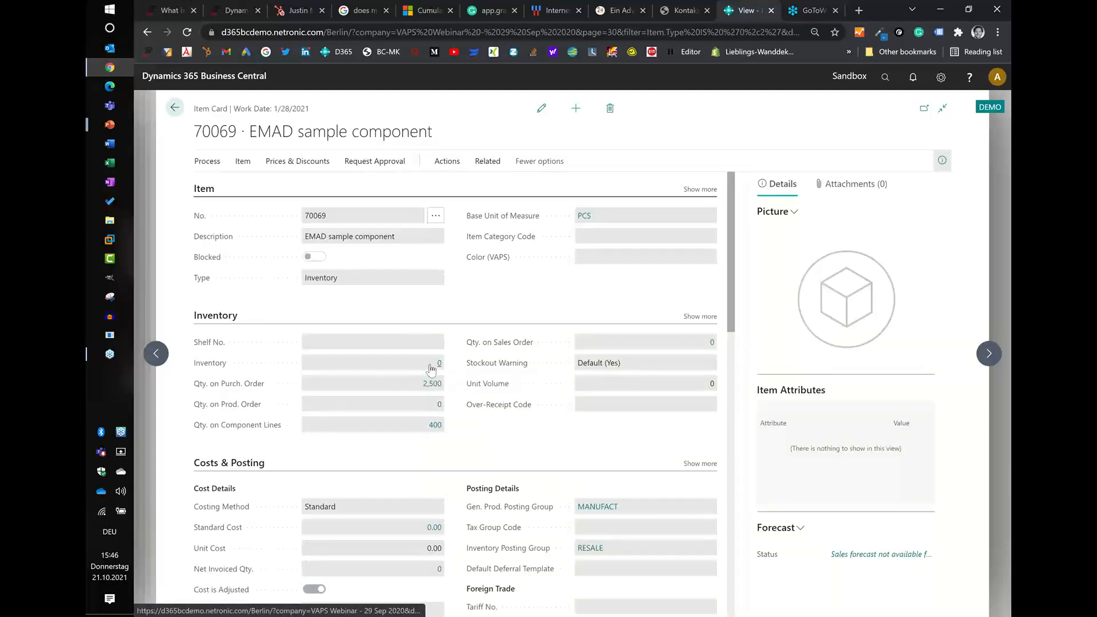
# - Inspect the purchase lines behind the item's quantity on purchase order, and return to the production scheduler
pyautogui.click(432, 384)
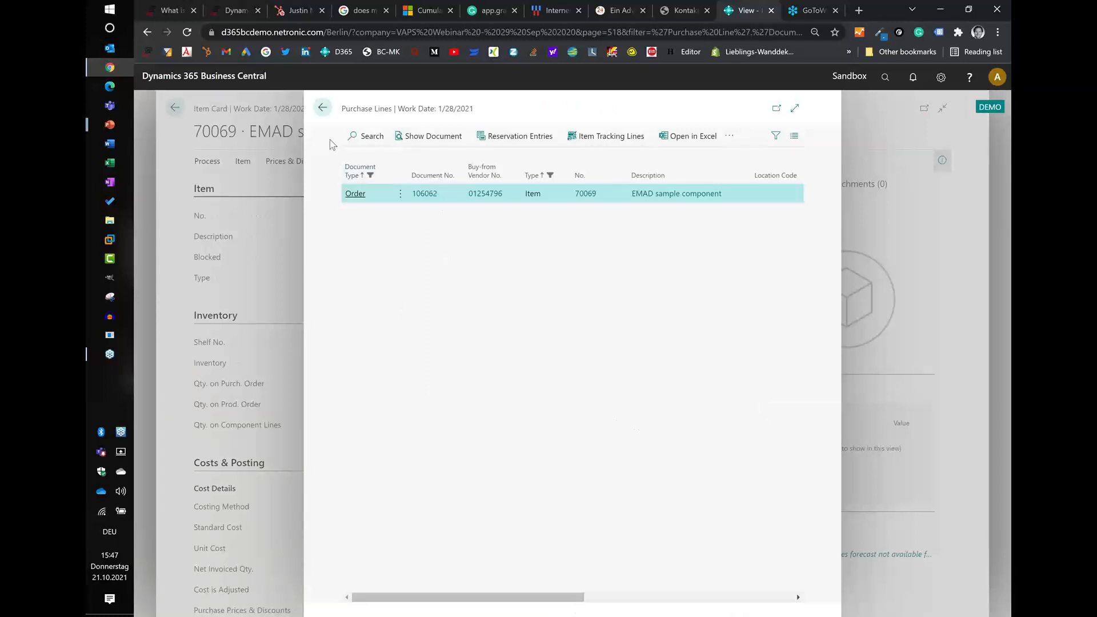
pyautogui.click(322, 108)
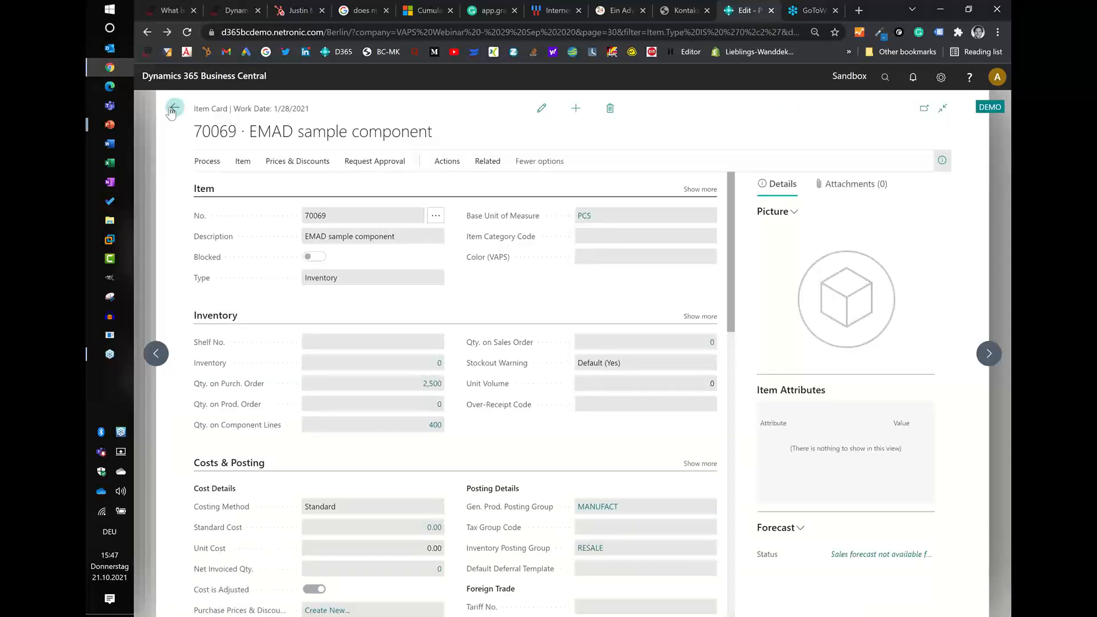
pyautogui.click(171, 109)
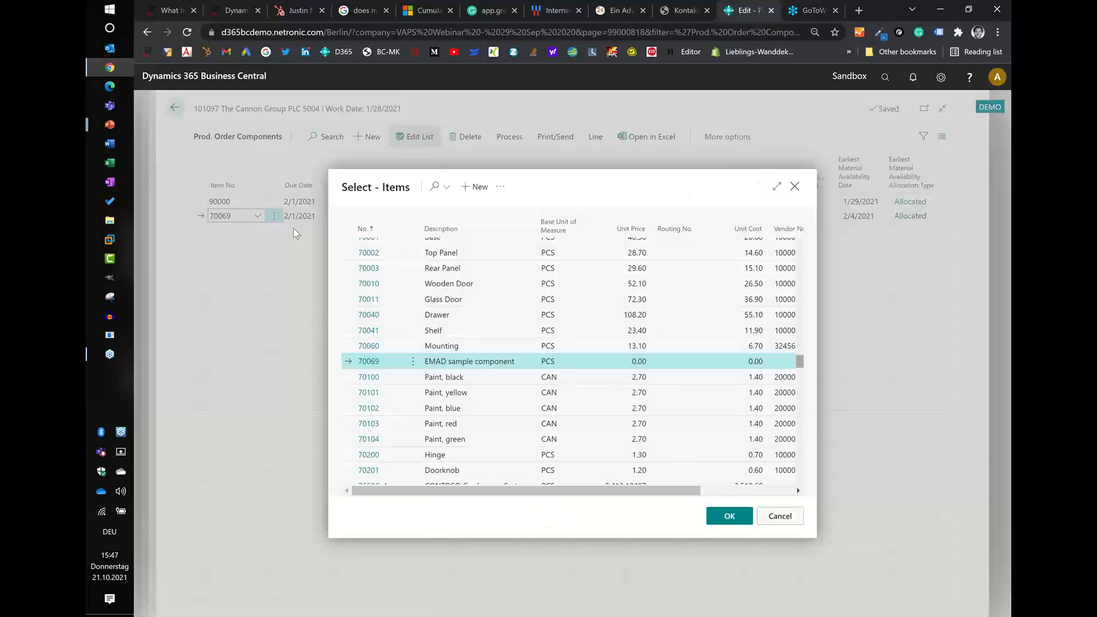
pyautogui.click(293, 230)
pyautogui.click(176, 108)
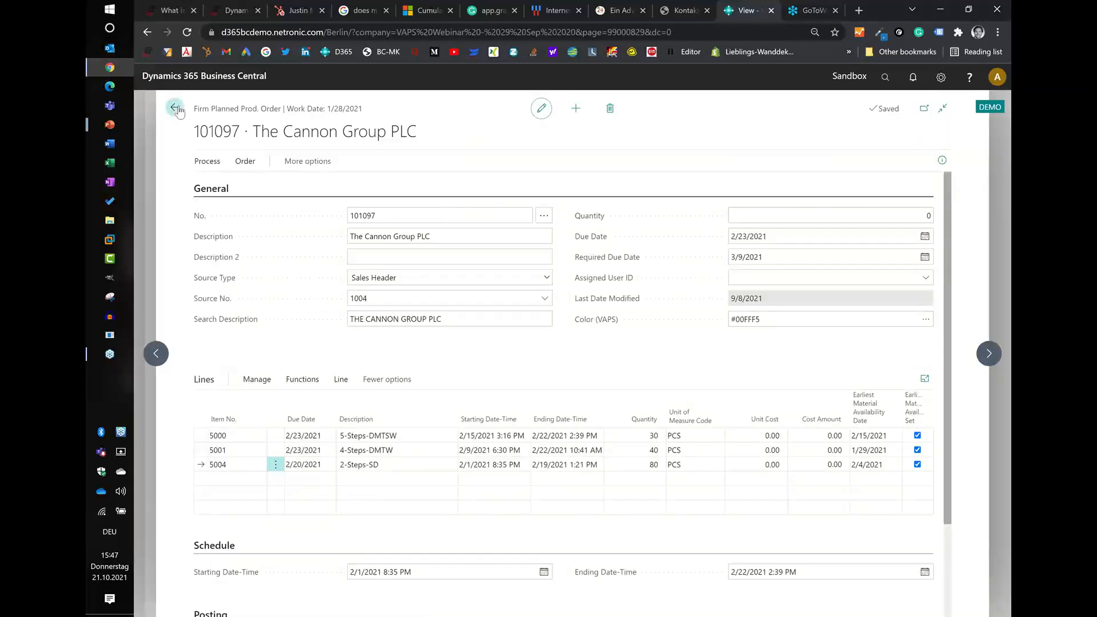
pyautogui.click(176, 108)
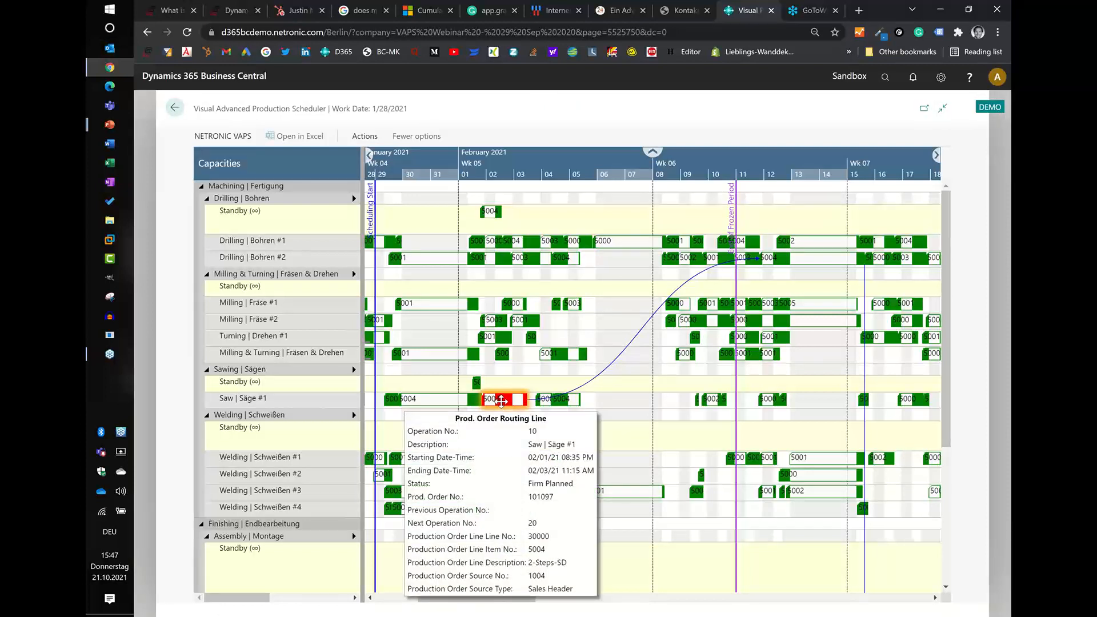
# - Reschedule the red operation on Saw #1 to about February 5, directly after the neighbouring 5004 operation
pyautogui.moveTo(501, 402); pyautogui.dragTo(501, 402)
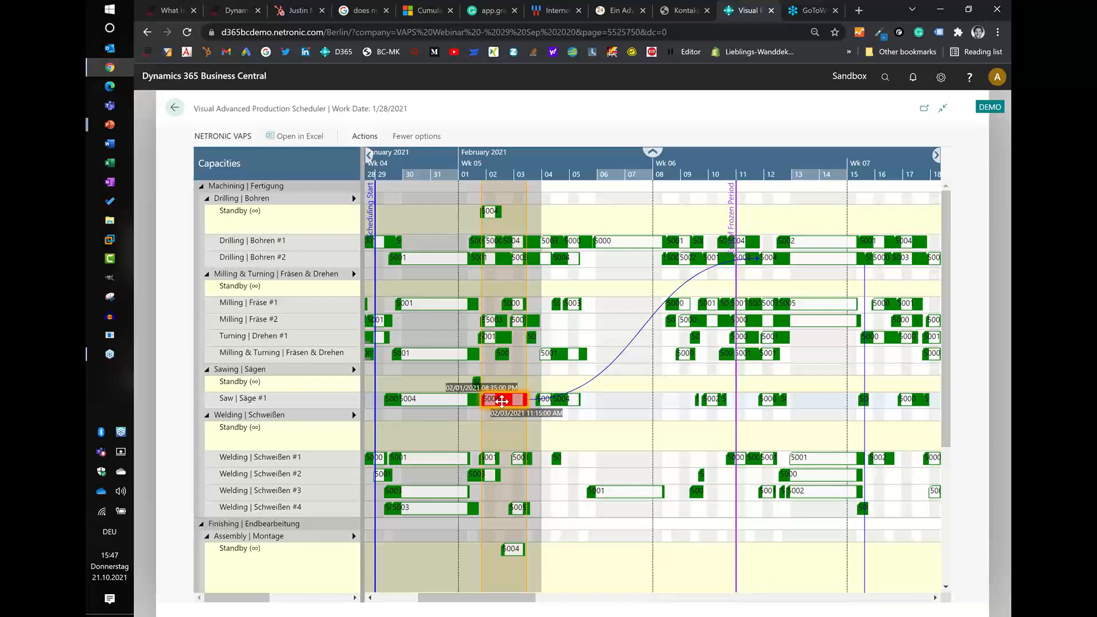
pyautogui.moveTo(502, 401); pyautogui.dragTo(590, 404)
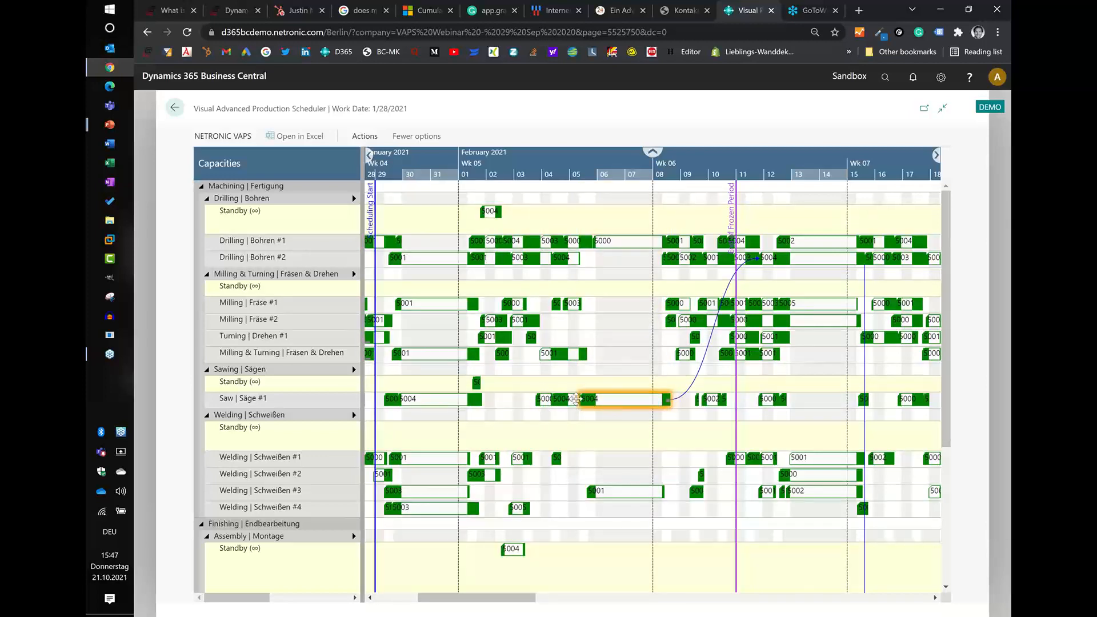
pyautogui.scroll(-3, 567, 163)
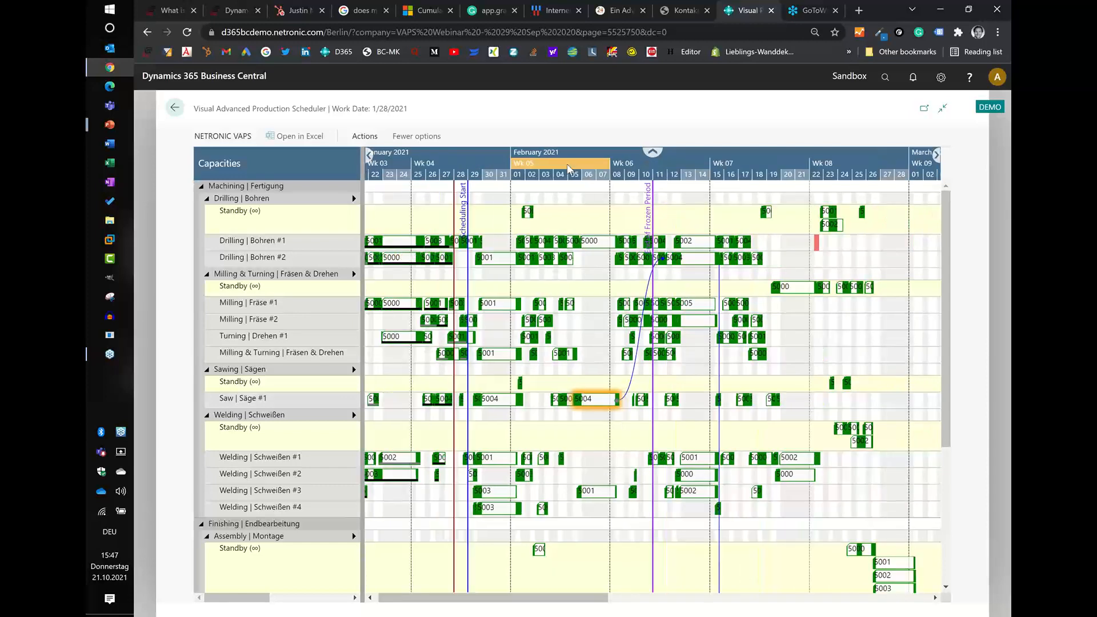
# - Switch the scheduler's view color mode to Prod. Order View
pyautogui.click(356, 139)
pyautogui.click(304, 160)
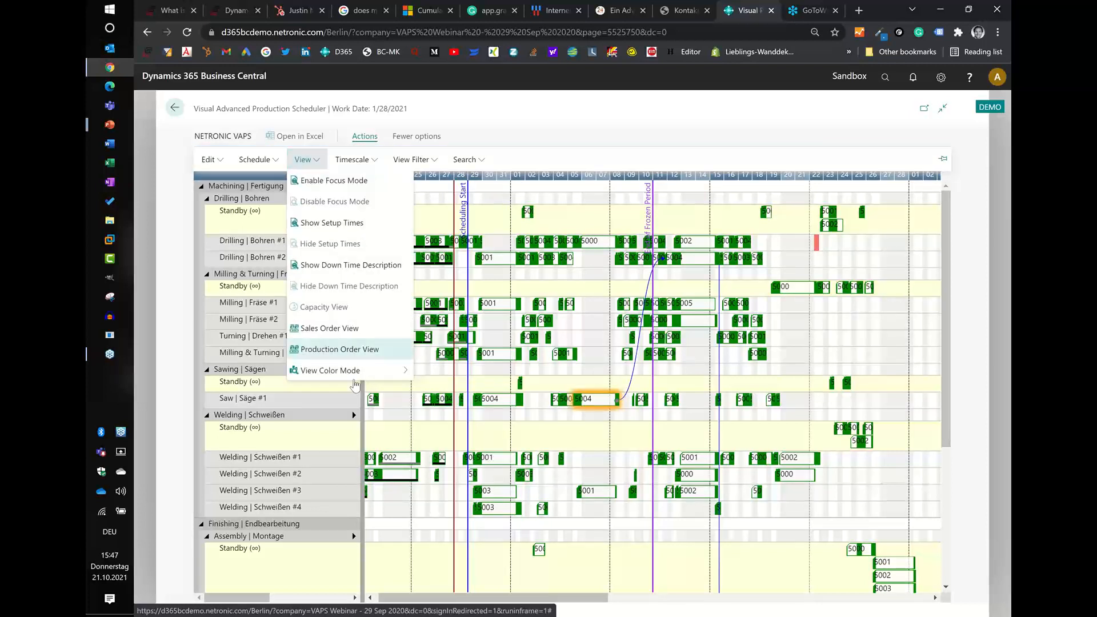
pyautogui.moveTo(355, 377)
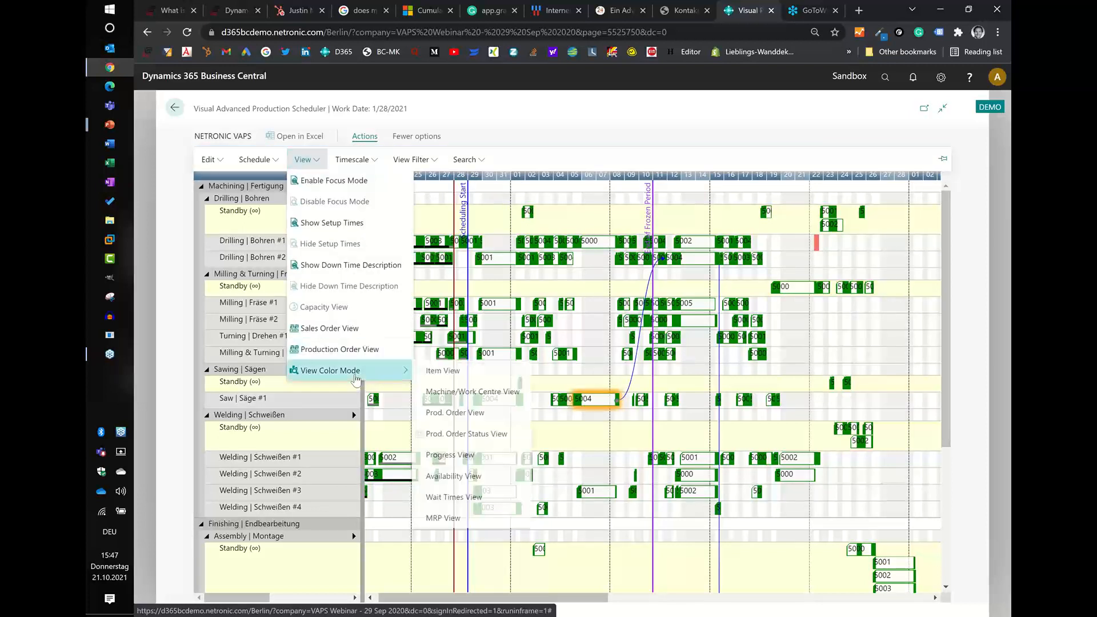
pyautogui.click(476, 415)
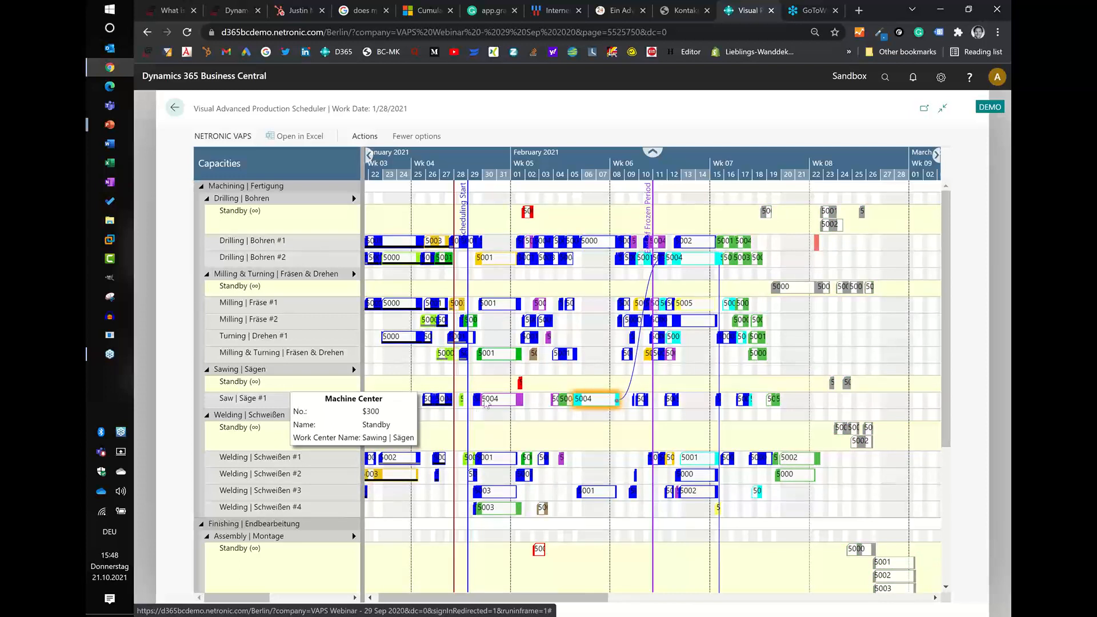
# - Move the red standby operations from Sawing to Saw #1 and from Drilling to Drilling #1 around February 2
pyautogui.scroll(2, 539, 175)
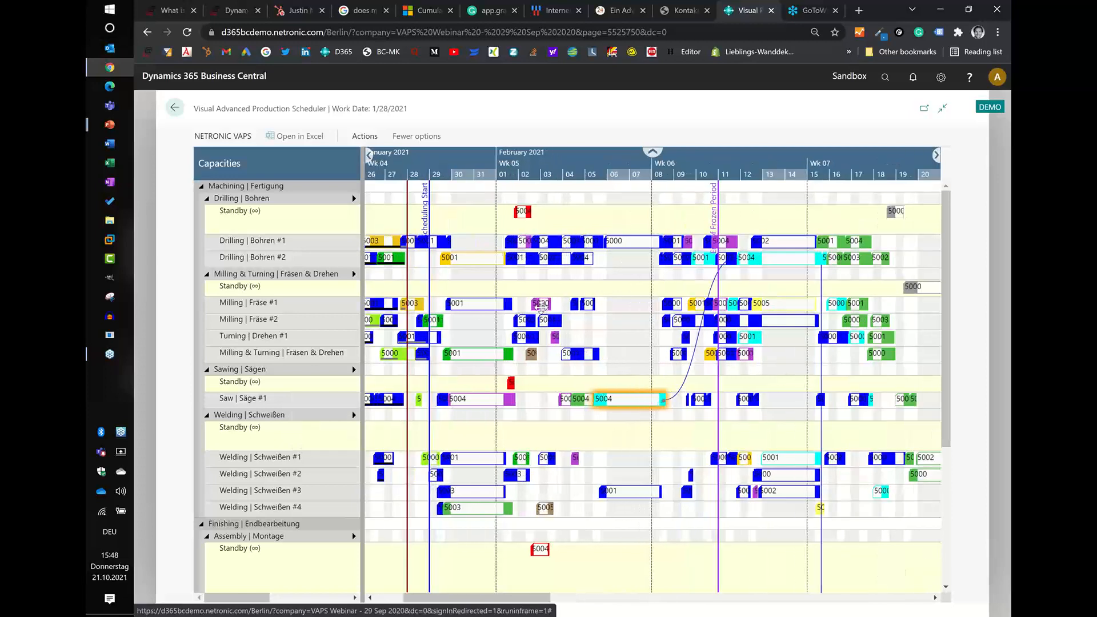
pyautogui.click(510, 382)
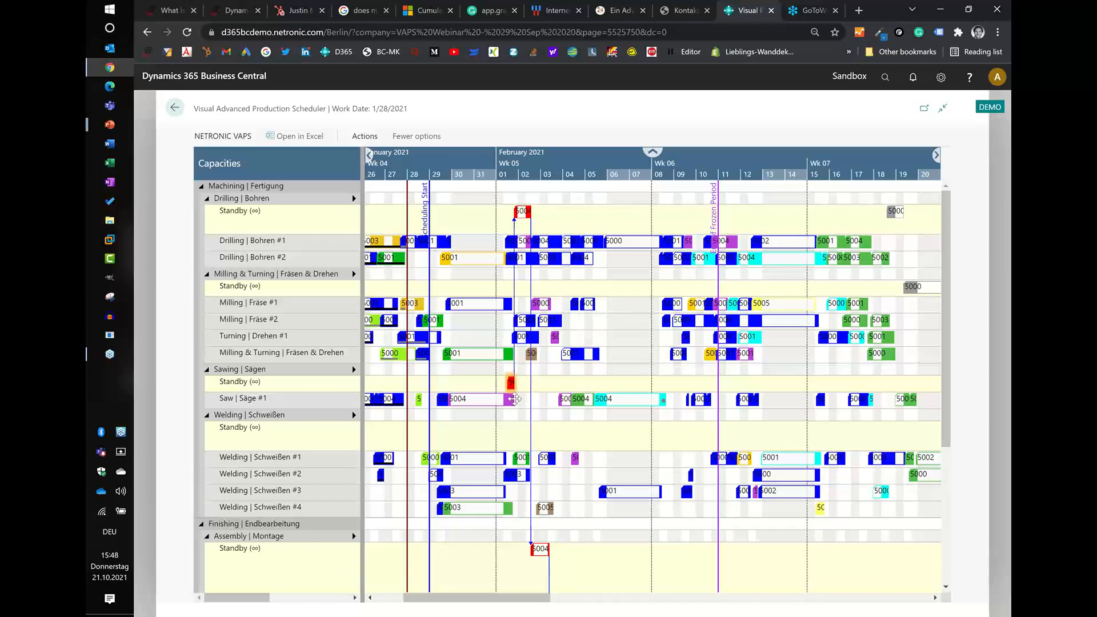
pyautogui.moveTo(512, 384); pyautogui.dragTo(521, 402)
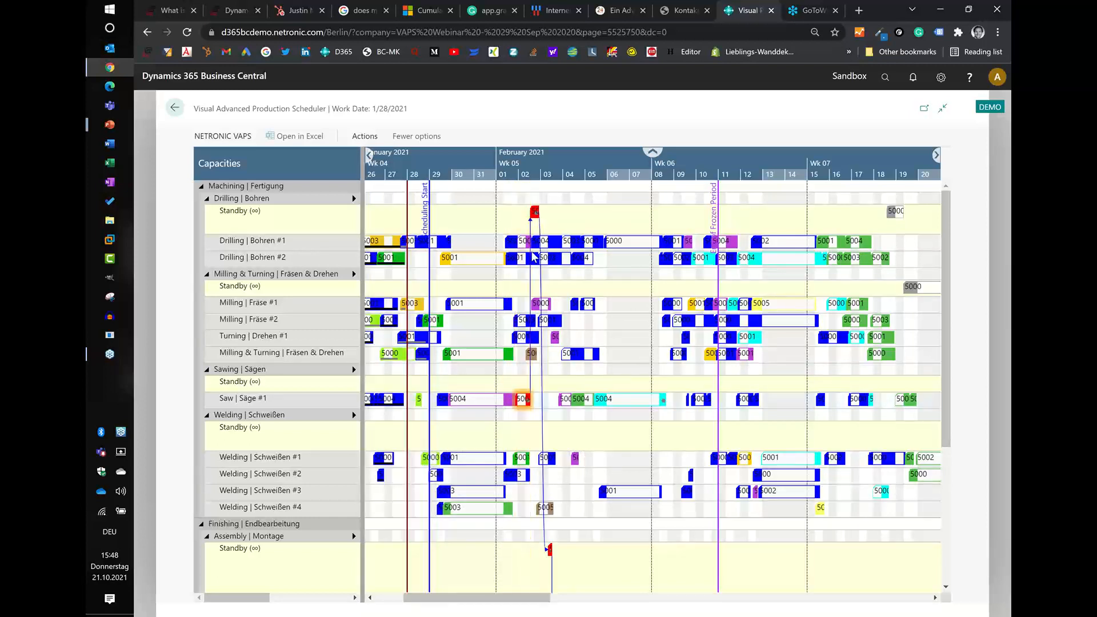
pyautogui.click(529, 167)
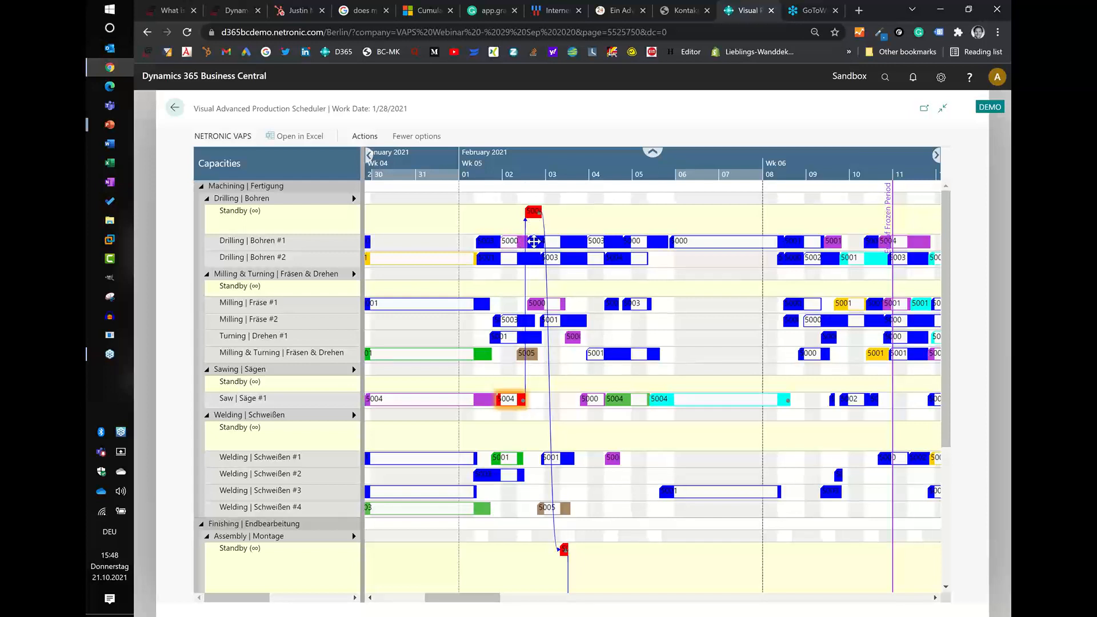
pyautogui.moveTo(532, 212); pyautogui.dragTo(534, 241)
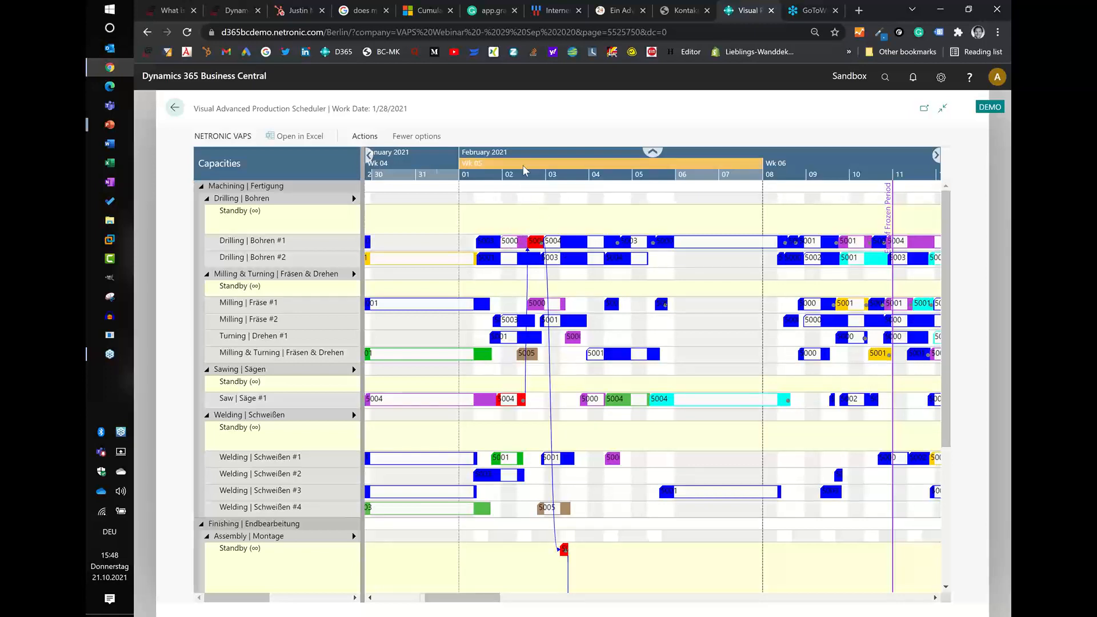
# - Examine how the rescheduled order's links and the surrounding operations run across the machining, welding, assembly and QC resources
pyautogui.scroll(-2, 524, 170)
pyautogui.scroll(-1, 525, 170)
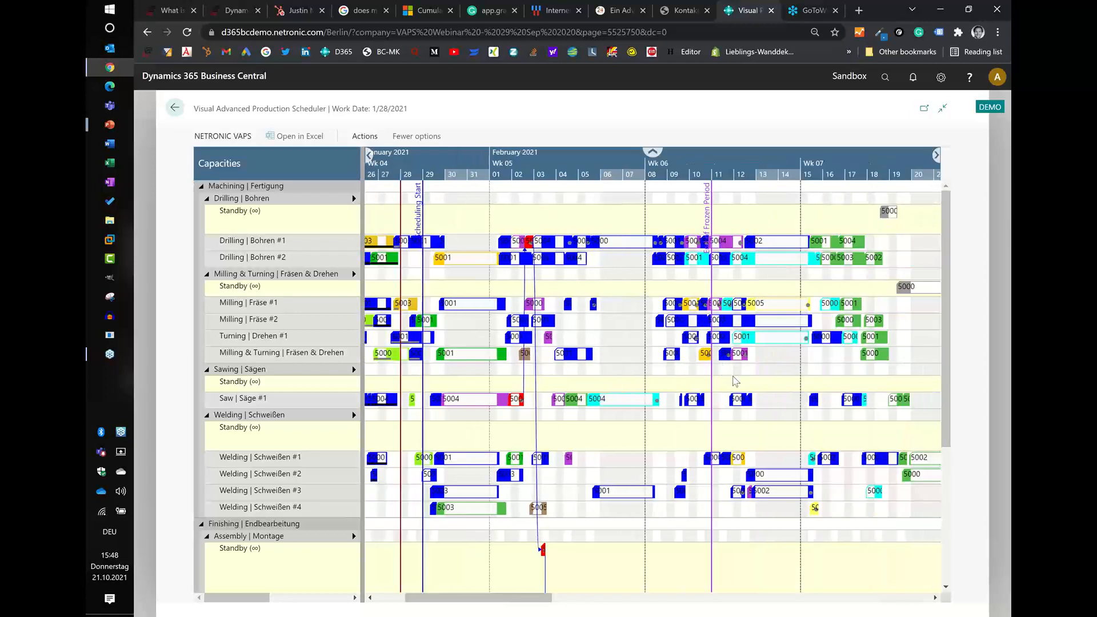
pyautogui.scroll(-3, 732, 377)
pyautogui.scroll(-1, 735, 381)
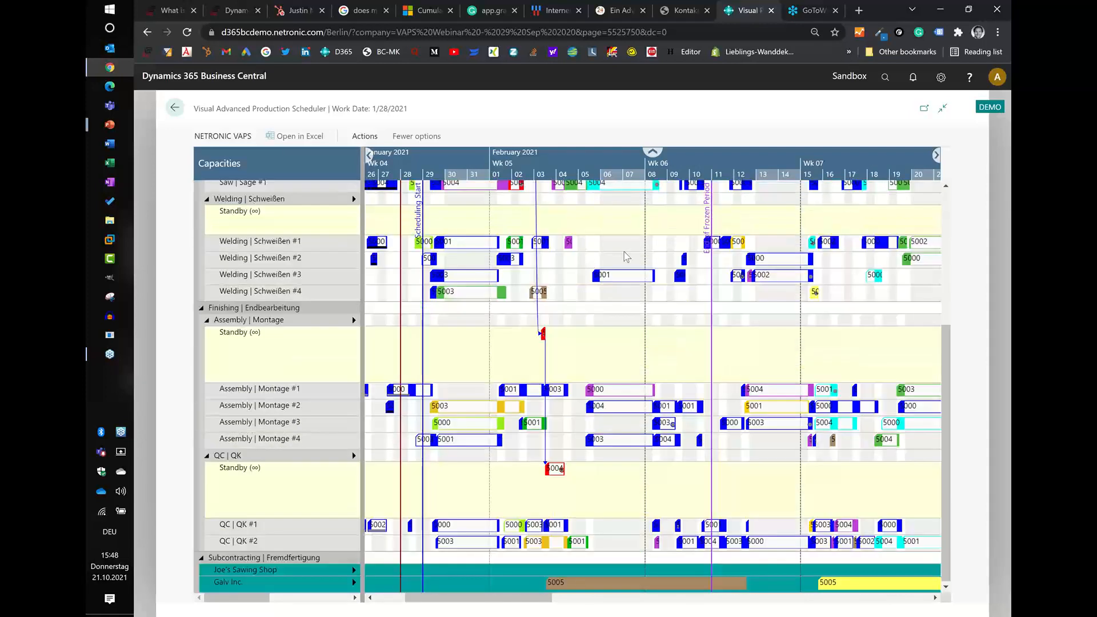
pyautogui.scroll(-4, 569, 163)
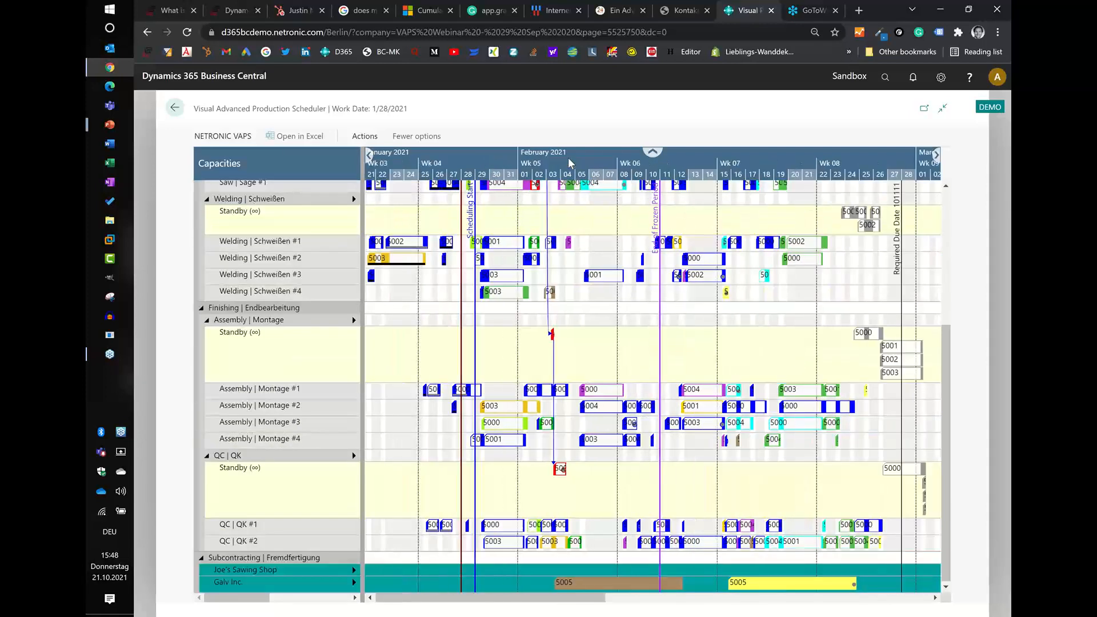
pyautogui.scroll(3, 567, 158)
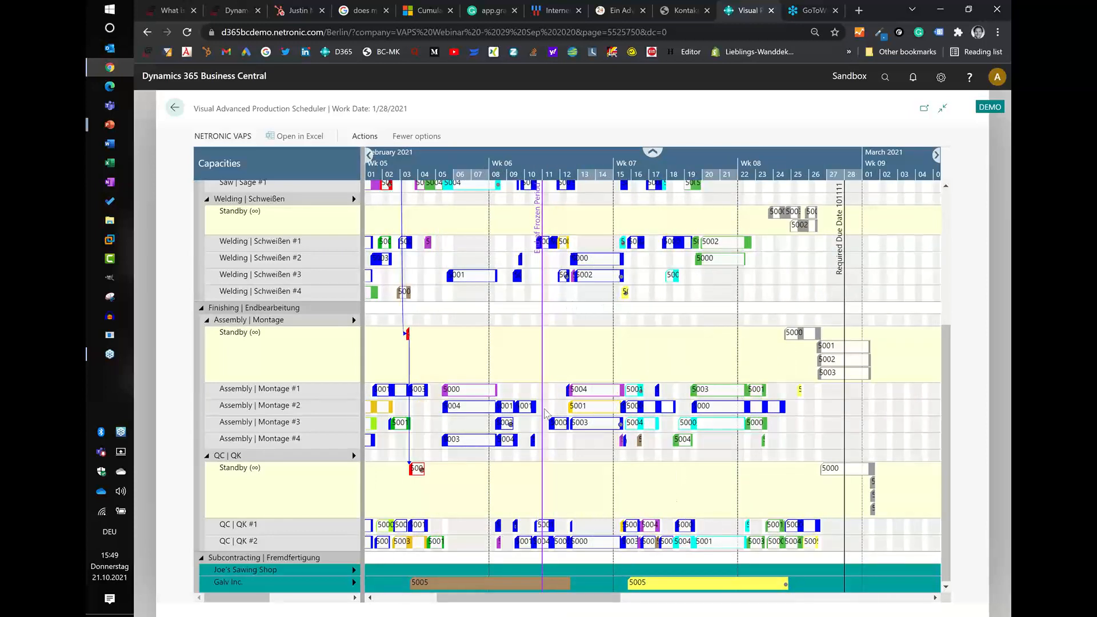
pyautogui.scroll(4, 508, 335)
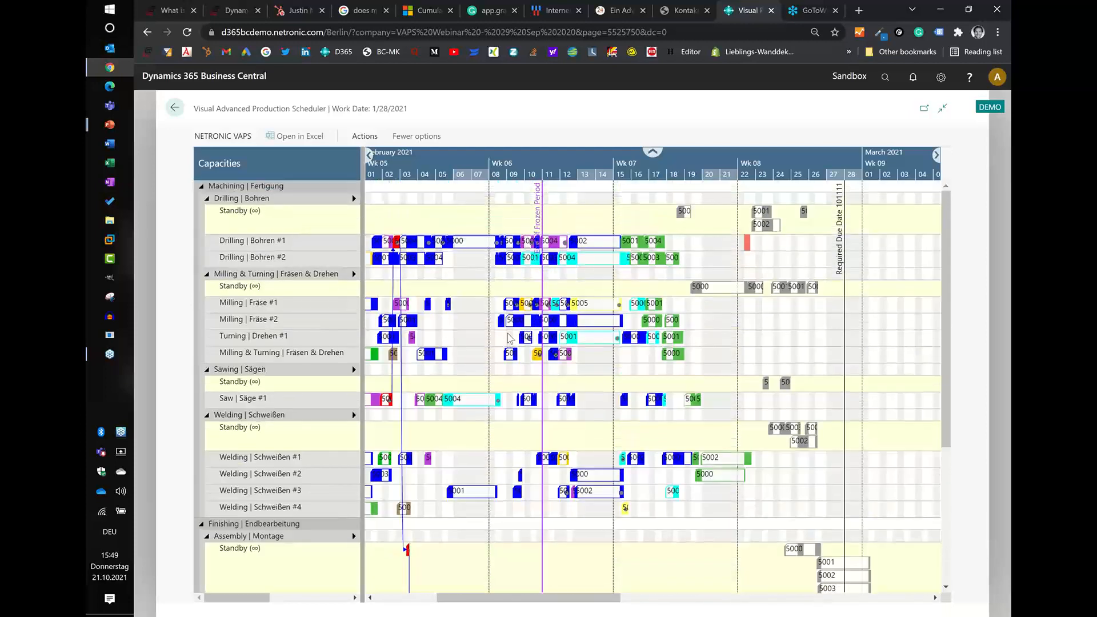
# - Undo the last two moves so the red operations on Drilling #1 and Saw #1 return to their standby rows
pyautogui.scroll(2, 406, 164)
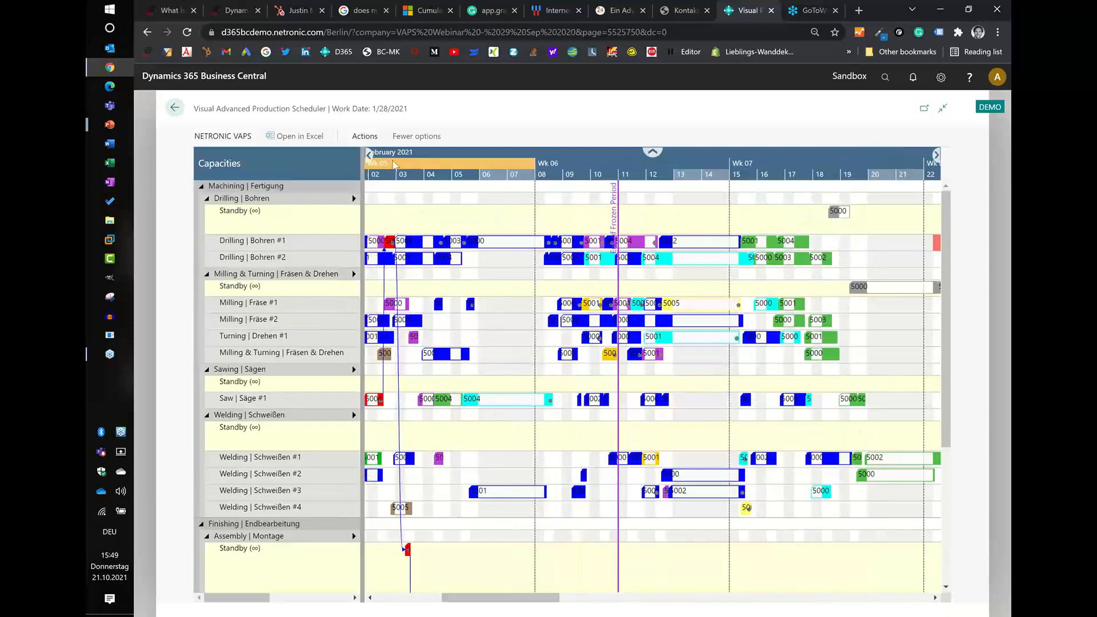
pyautogui.moveTo(481, 161); pyautogui.dragTo(655, 167)
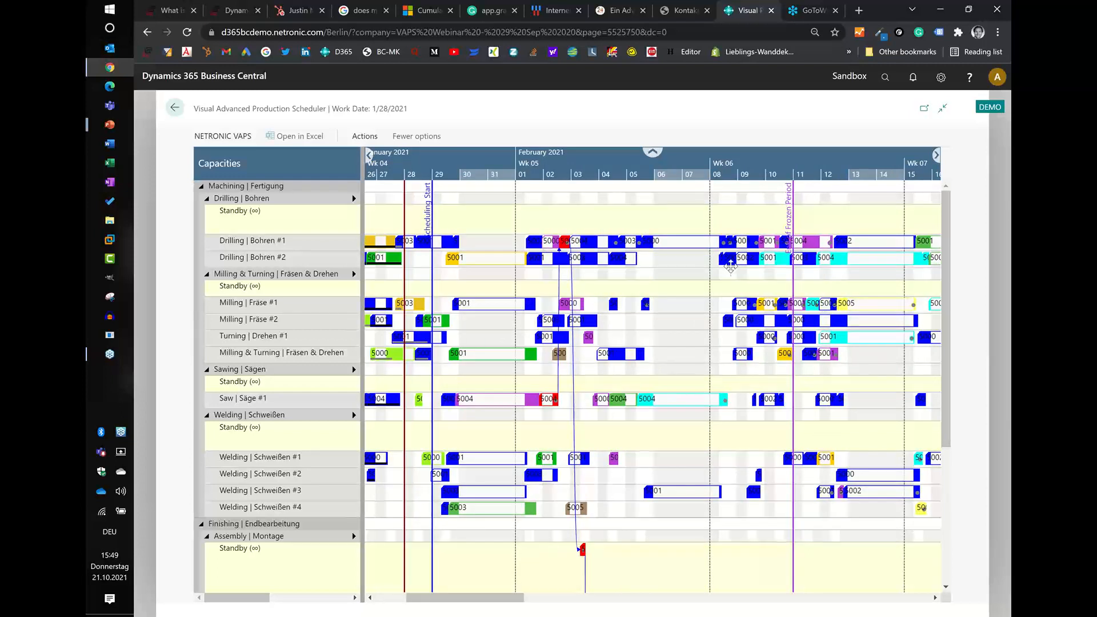
pyautogui.click(364, 135)
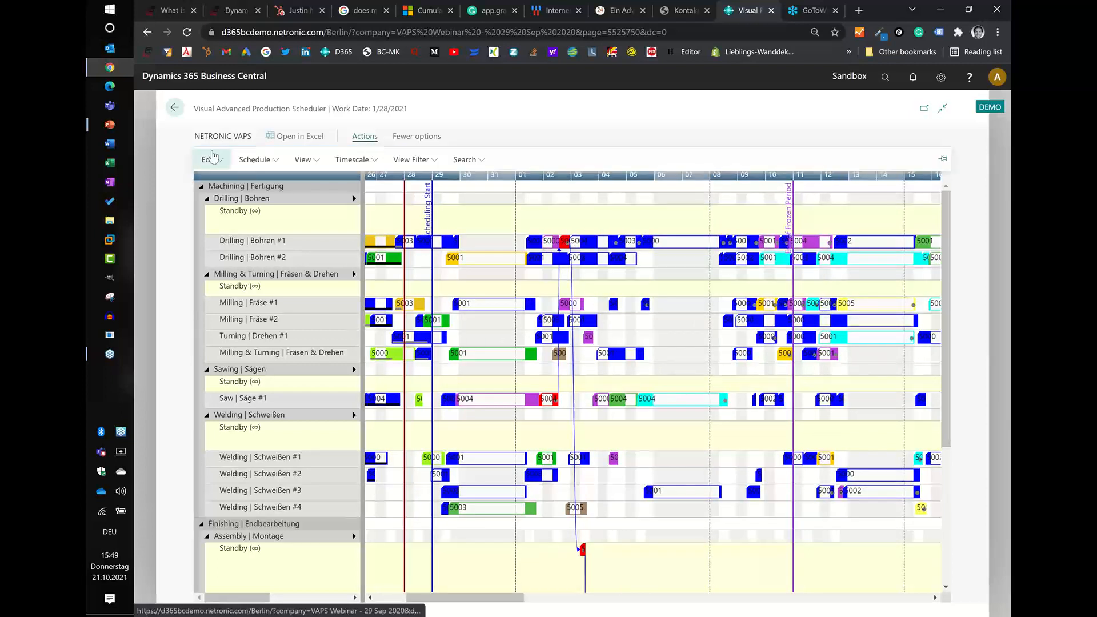
pyautogui.click(211, 158)
pyautogui.click(220, 180)
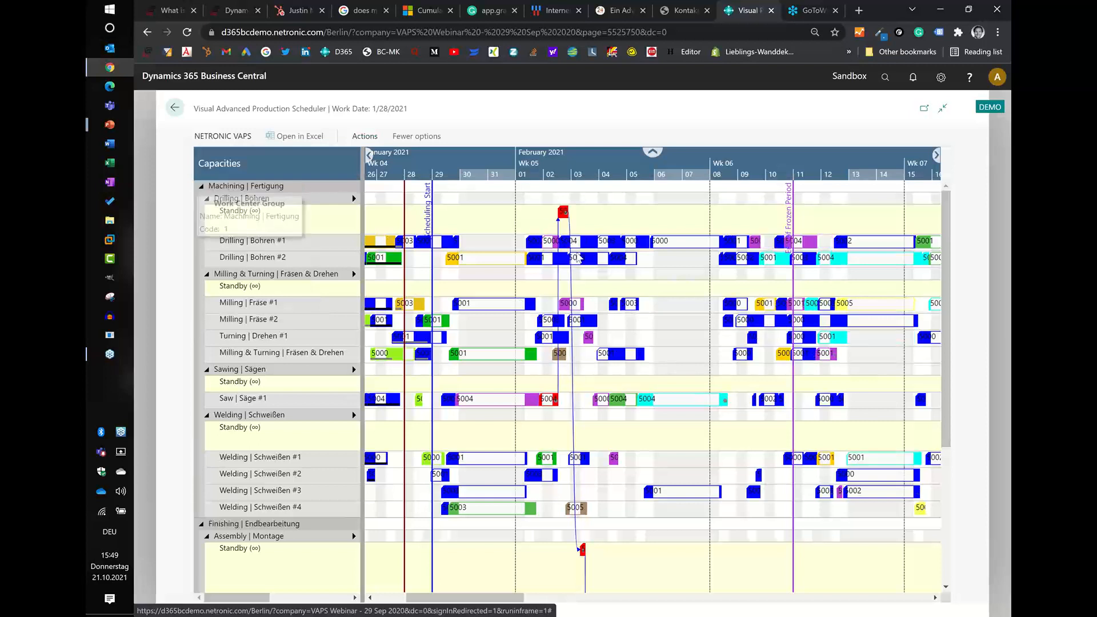
pyautogui.click(365, 138)
pyautogui.click(215, 160)
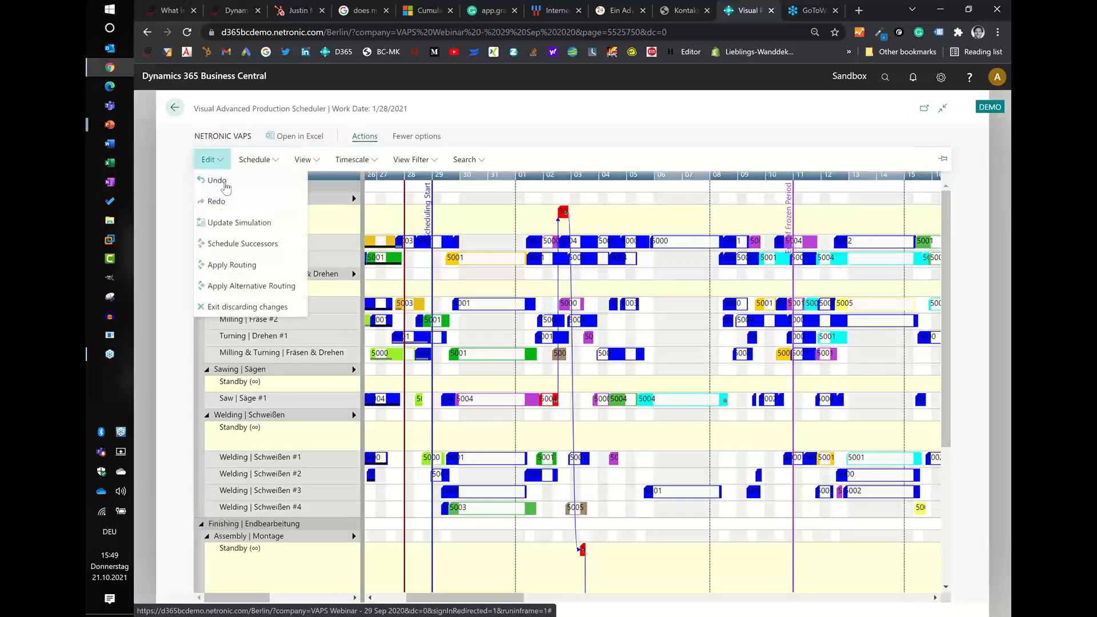
pyautogui.click(220, 180)
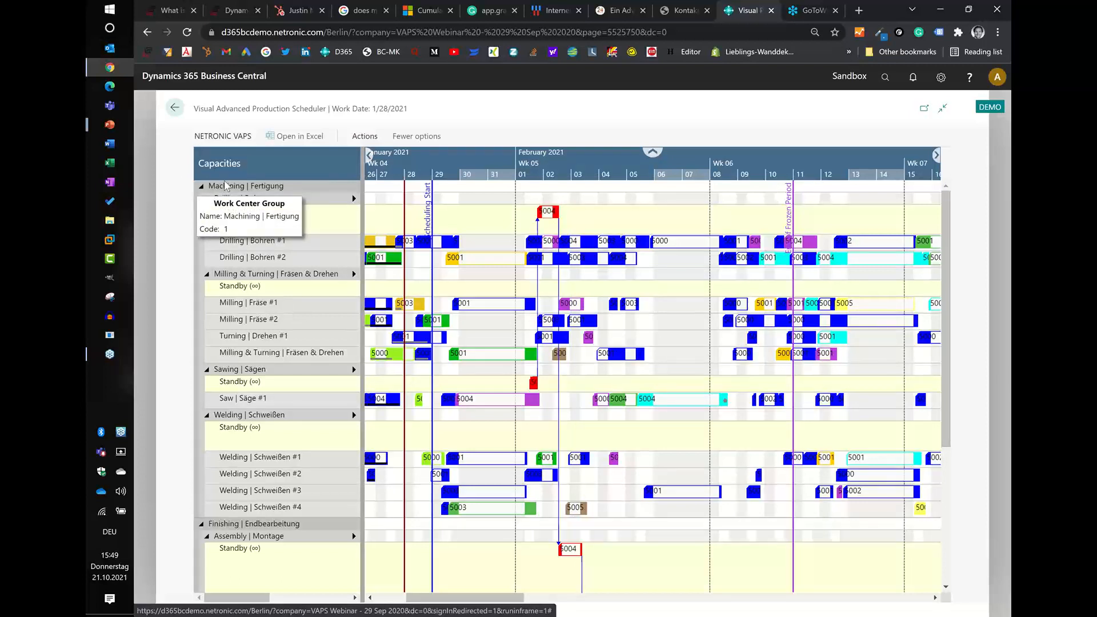
# - Open the red 5004 production order's routing, review the alternate routing list for drilling operation 20, and return to the scheduler
pyautogui.doubleClick(533, 384)
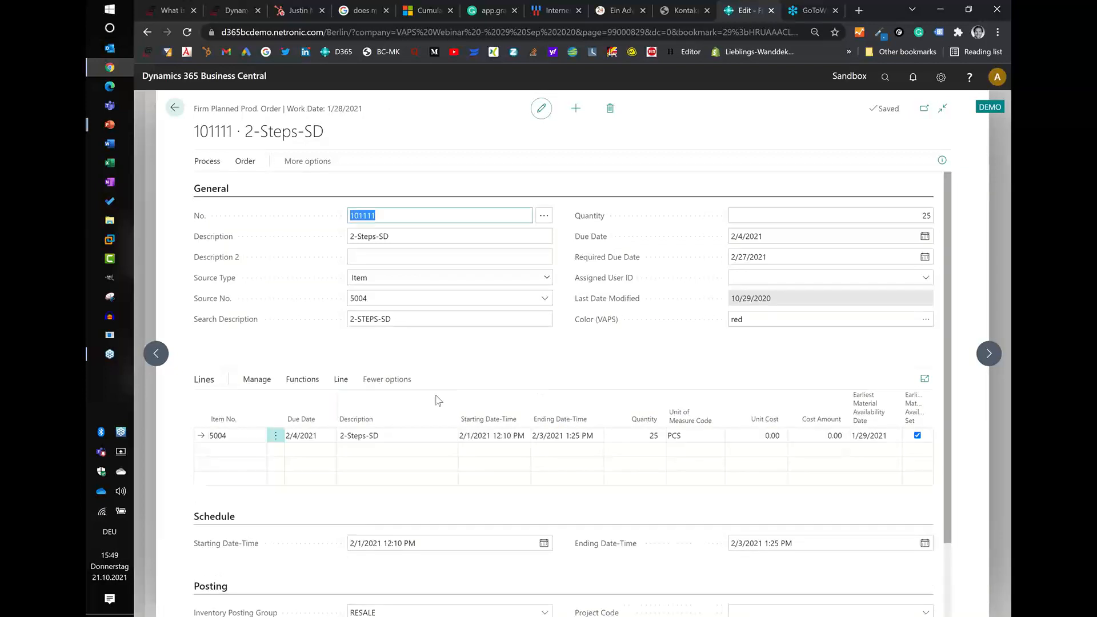
pyautogui.click(341, 380)
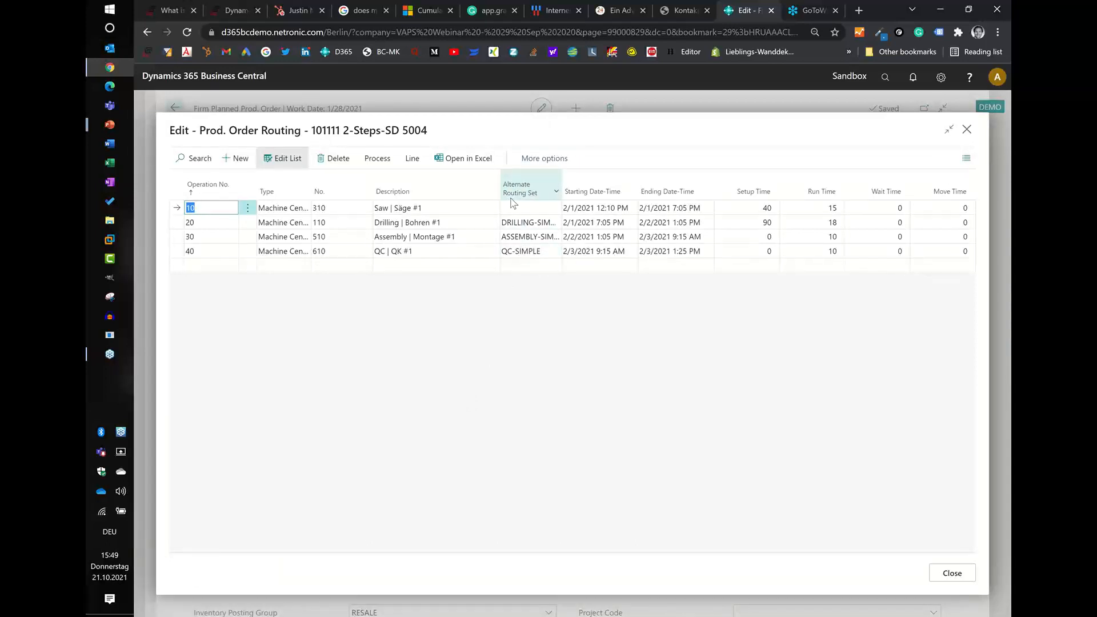
pyautogui.moveTo(513, 203)
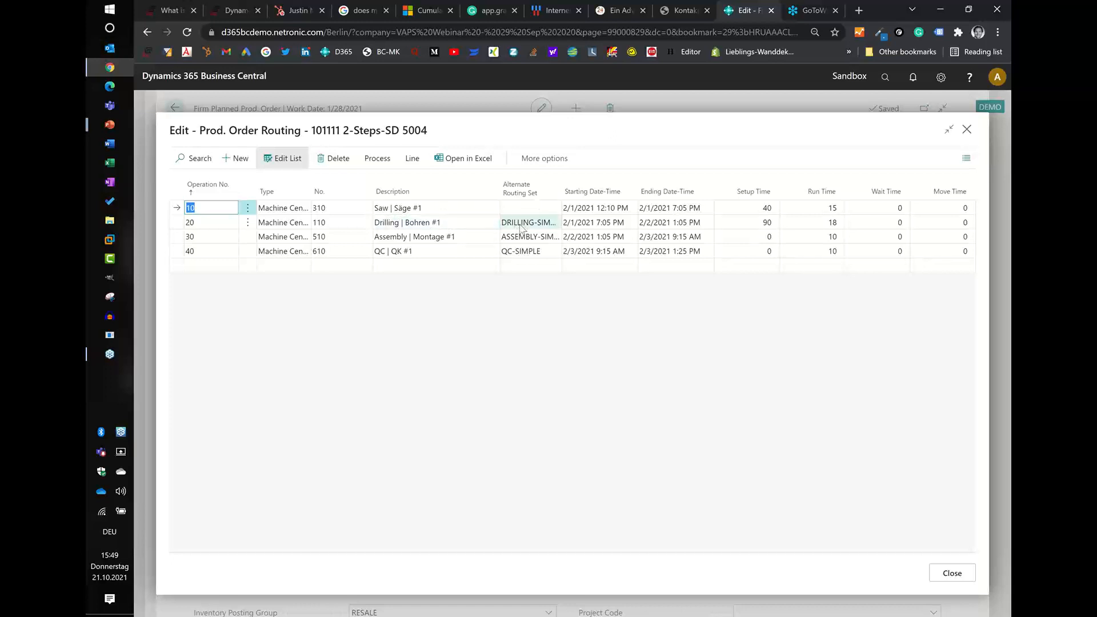
pyautogui.click(531, 222)
pyautogui.click(560, 224)
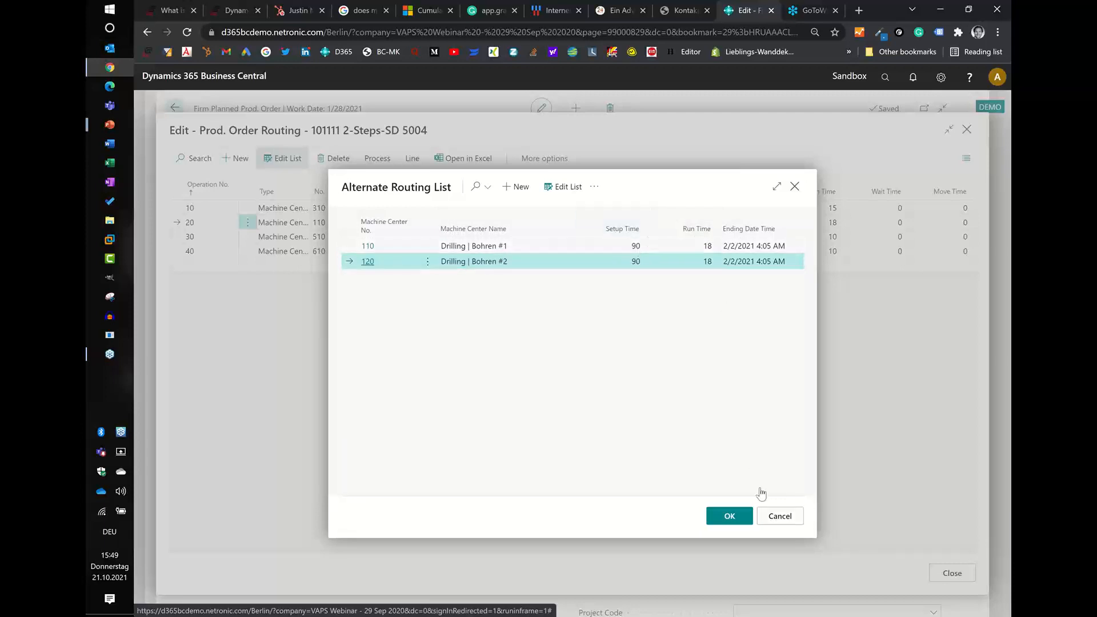
pyautogui.click(779, 518)
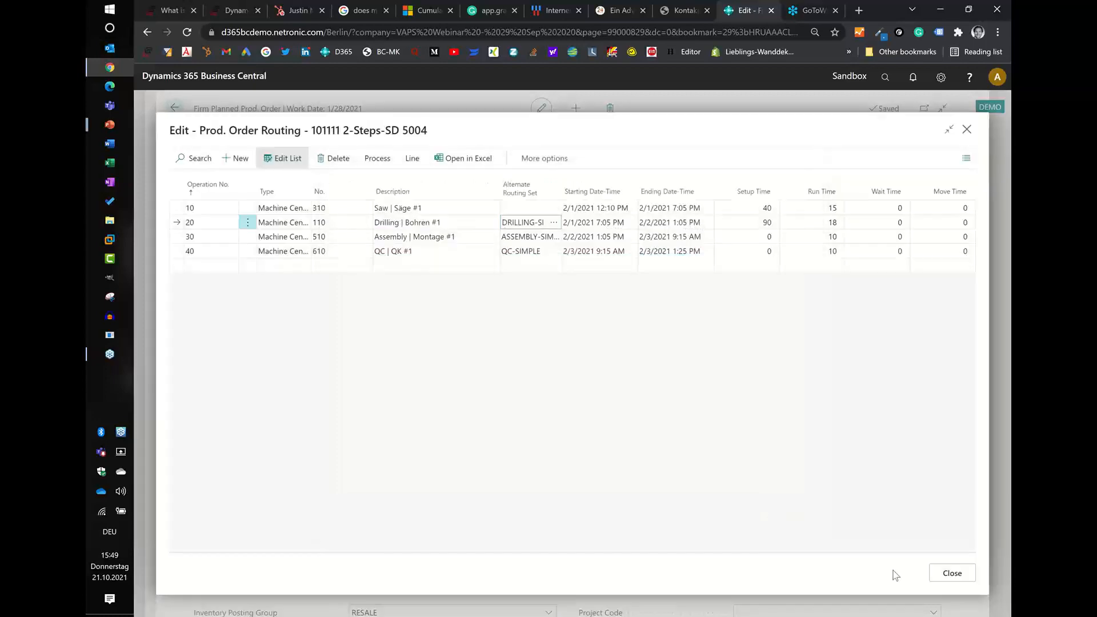
pyautogui.click(952, 574)
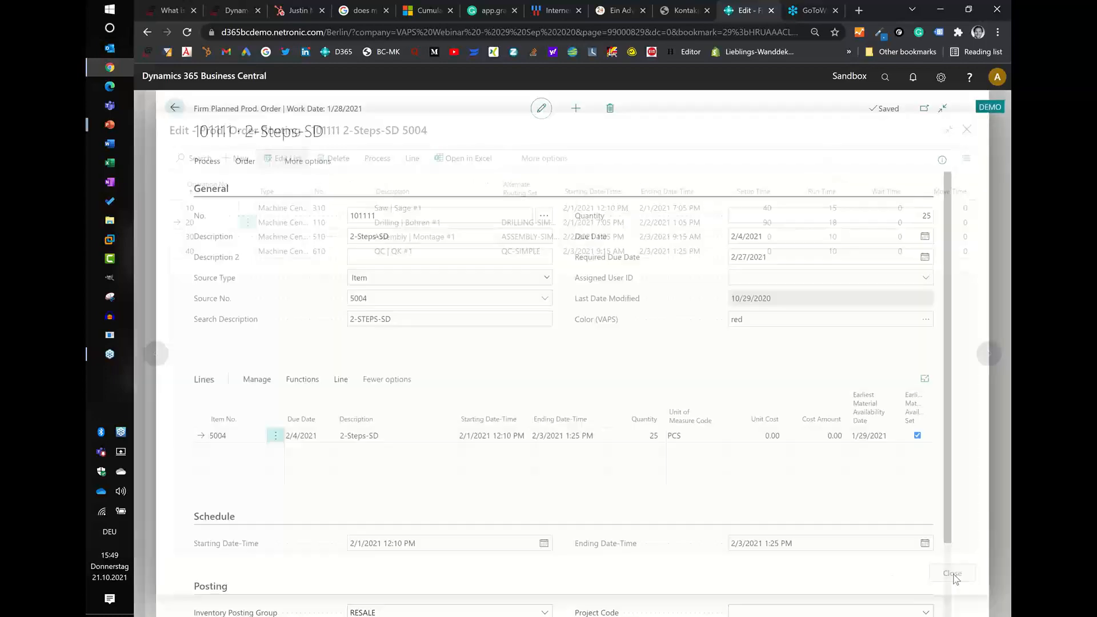
pyautogui.click(170, 111)
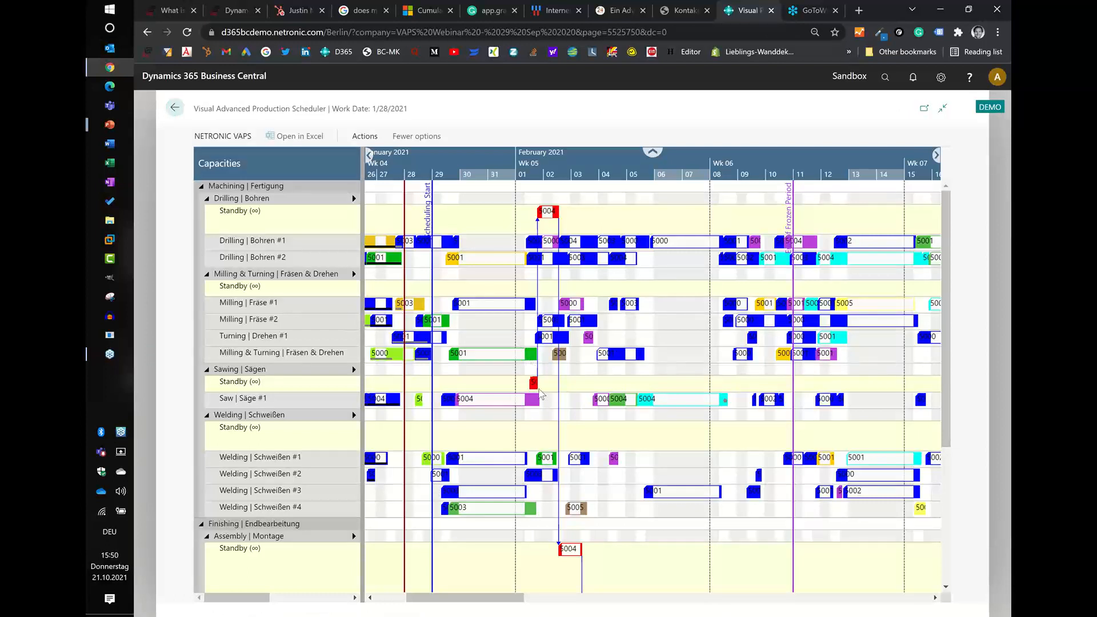
# - Apply alternative routing to the red operation in Sawing standby and follow the order through to its operation on QC #1
pyautogui.moveTo(535, 393)
pyautogui.rightClick(533, 385)
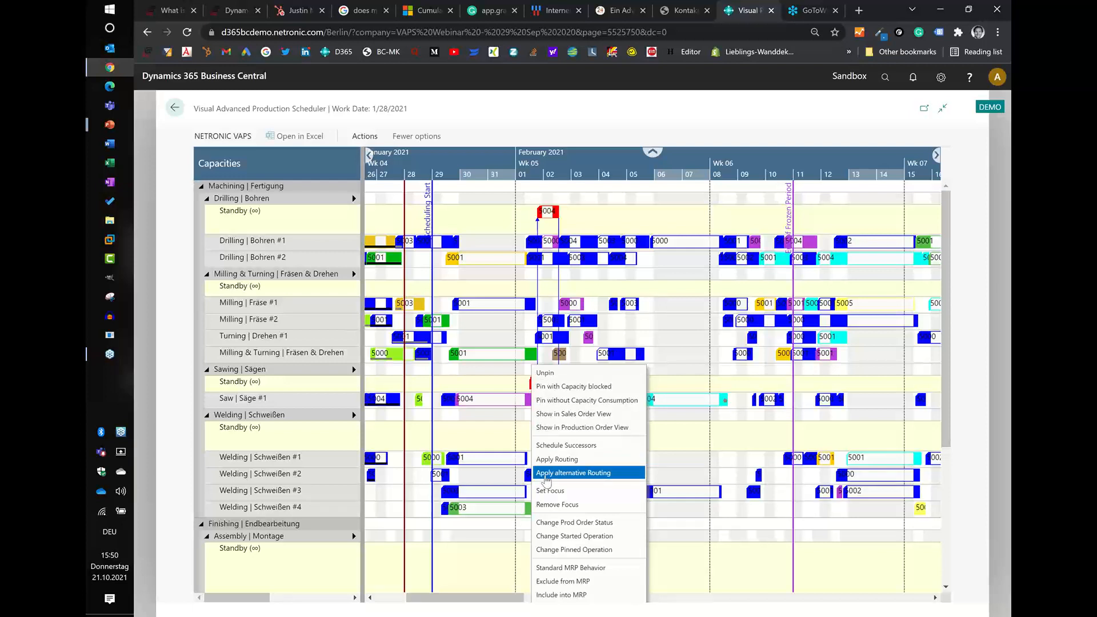
pyautogui.click(546, 474)
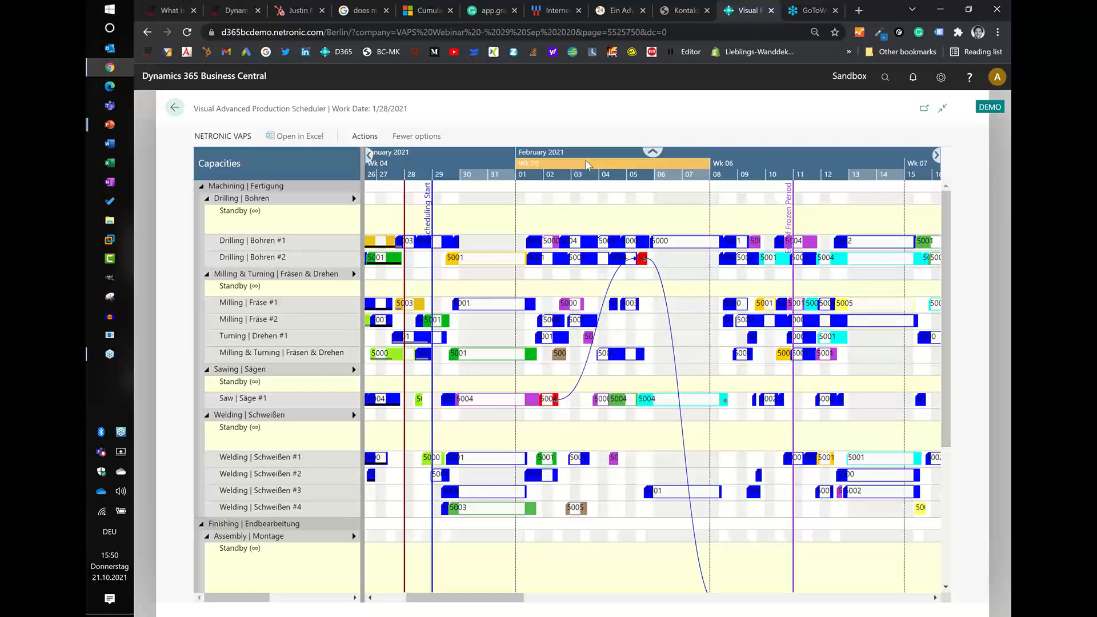
pyautogui.scroll(-1, 587, 165)
pyautogui.scroll(-5, 829, 388)
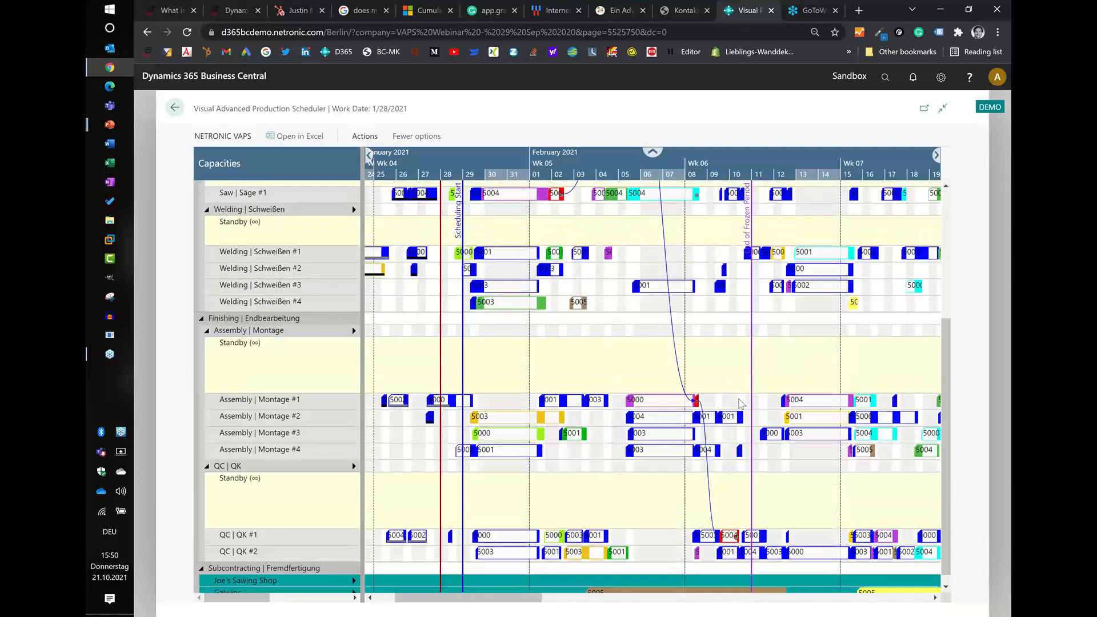
pyautogui.click(733, 536)
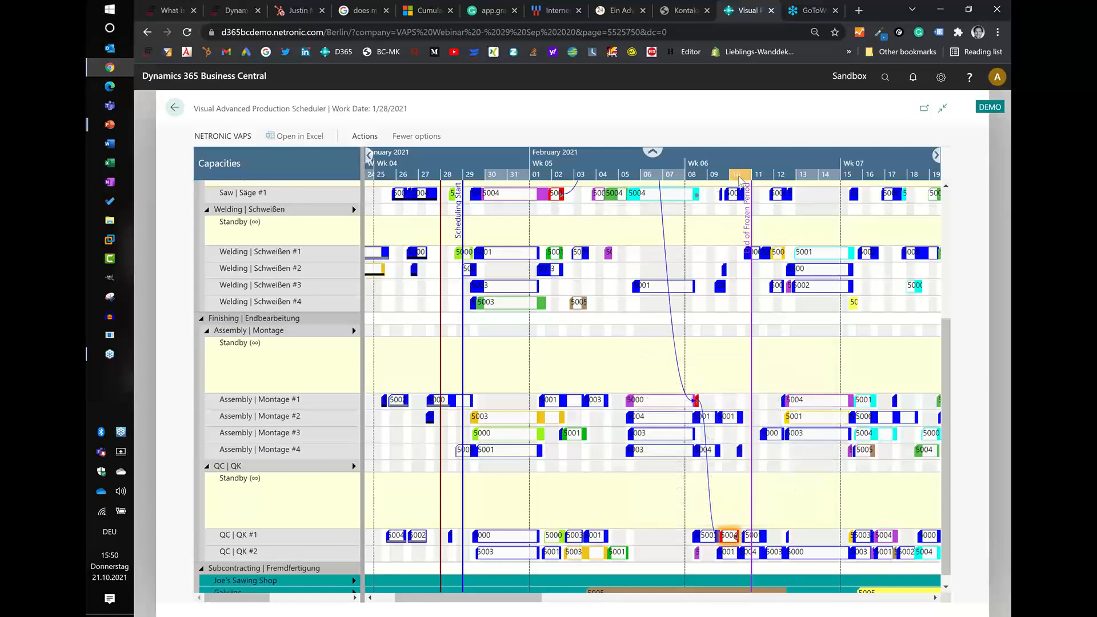
pyautogui.scroll(3, 698, 377)
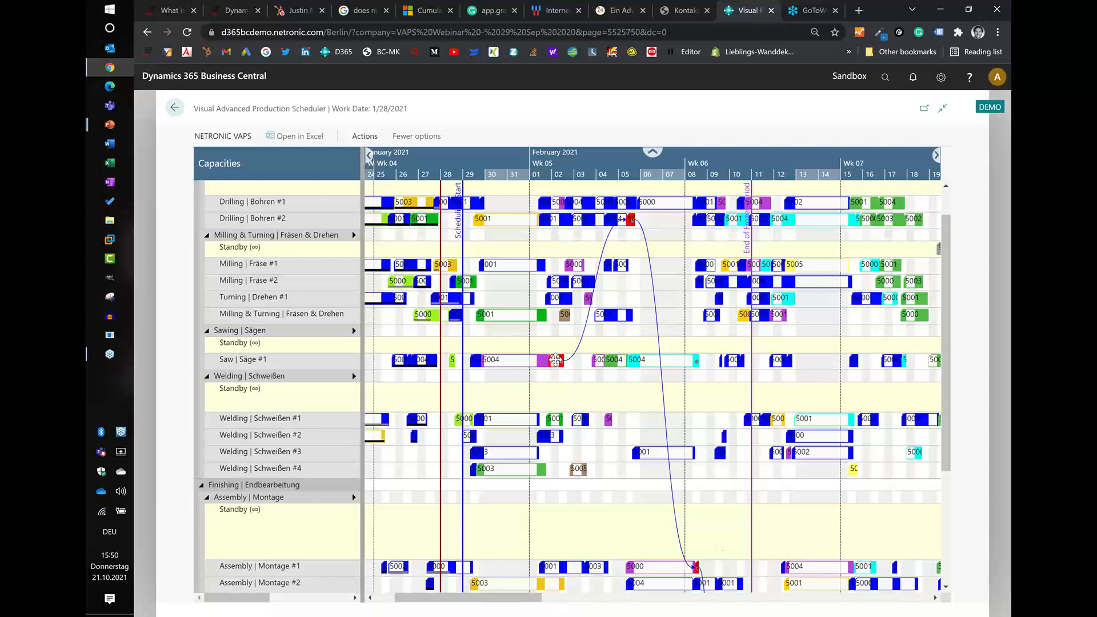
# - Schedule the successors of the red operation on Saw #1 and select that operation to display its links
pyautogui.moveTo(554, 360)
pyautogui.rightClick(558, 366)
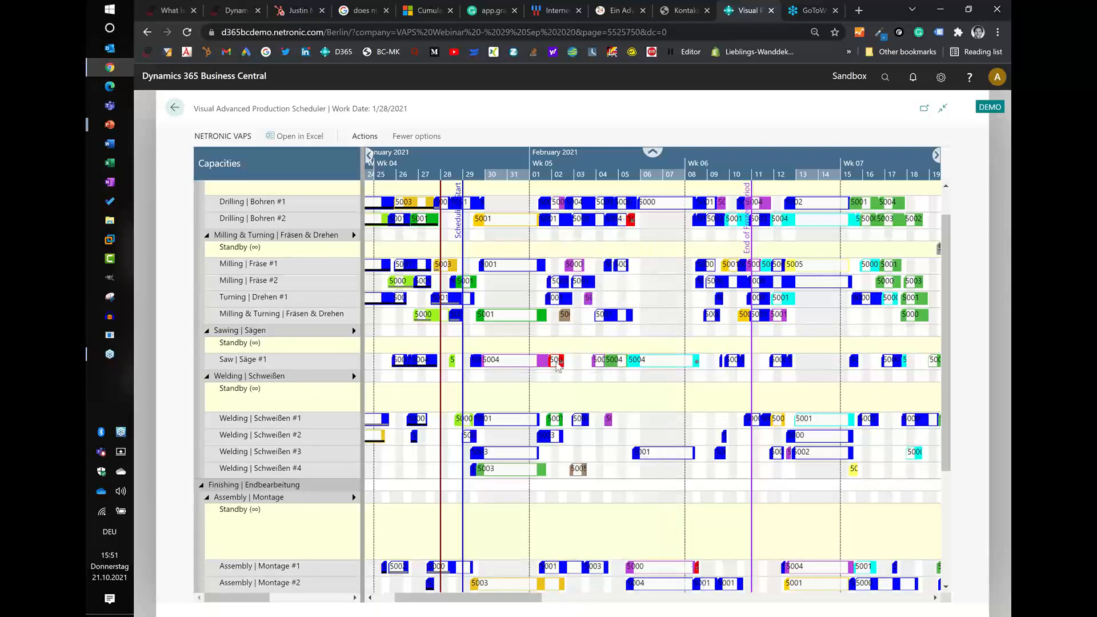
pyautogui.click(594, 444)
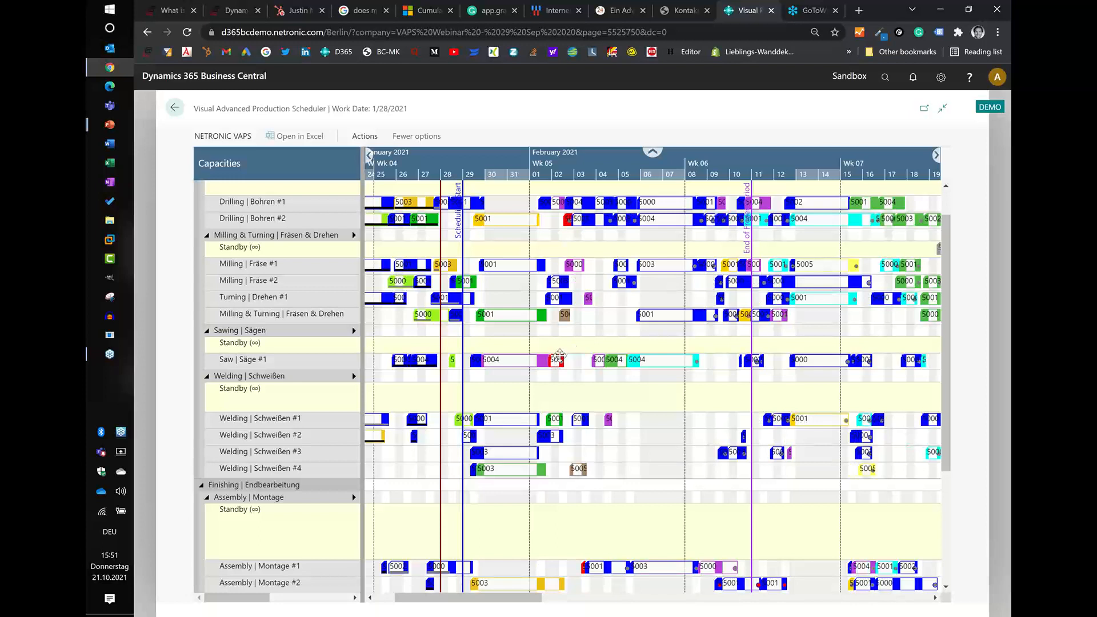
pyautogui.click(558, 359)
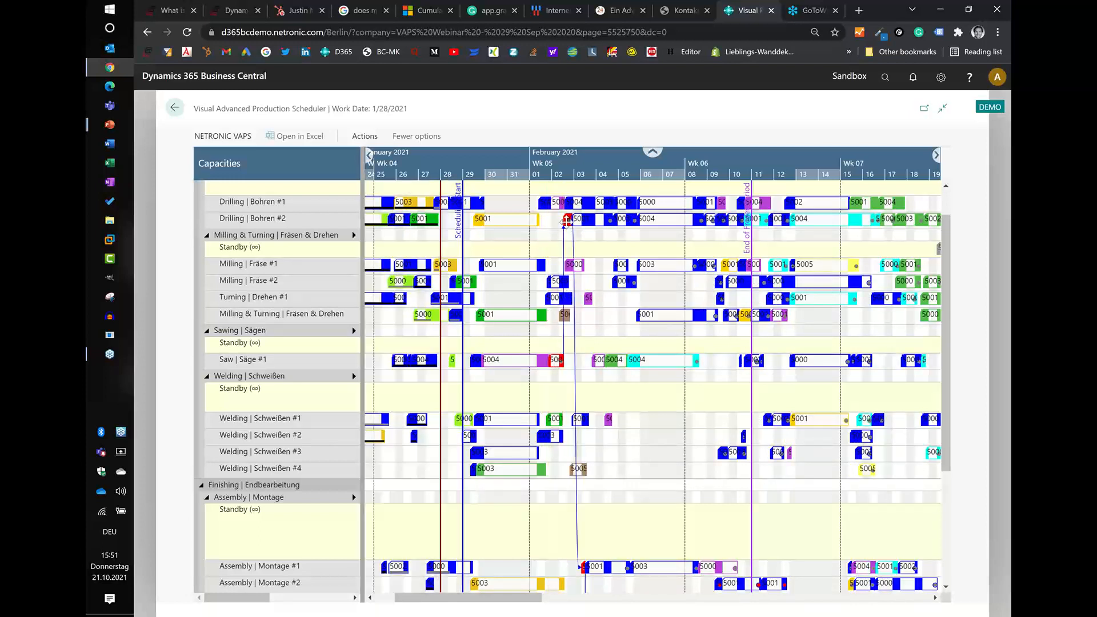
# - Examine how scheduling the successors affects the surrounding operations across drilling, milling, welding, assembly and QC through week 08
pyautogui.moveTo(568, 222)
pyautogui.scroll(-2, 660, 163)
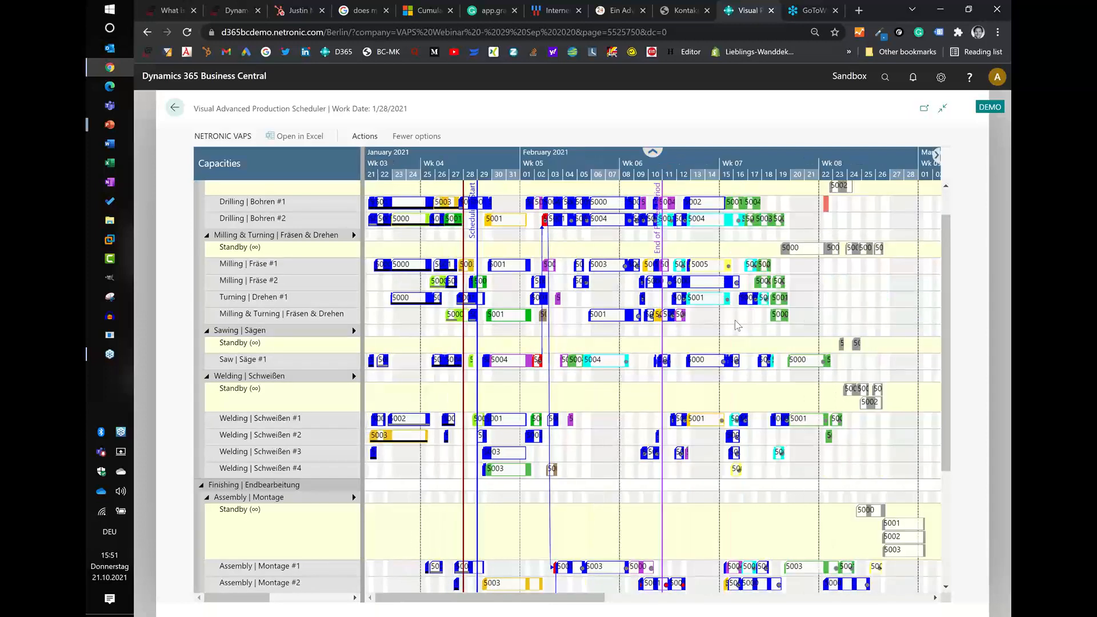
pyautogui.scroll(-3, 737, 325)
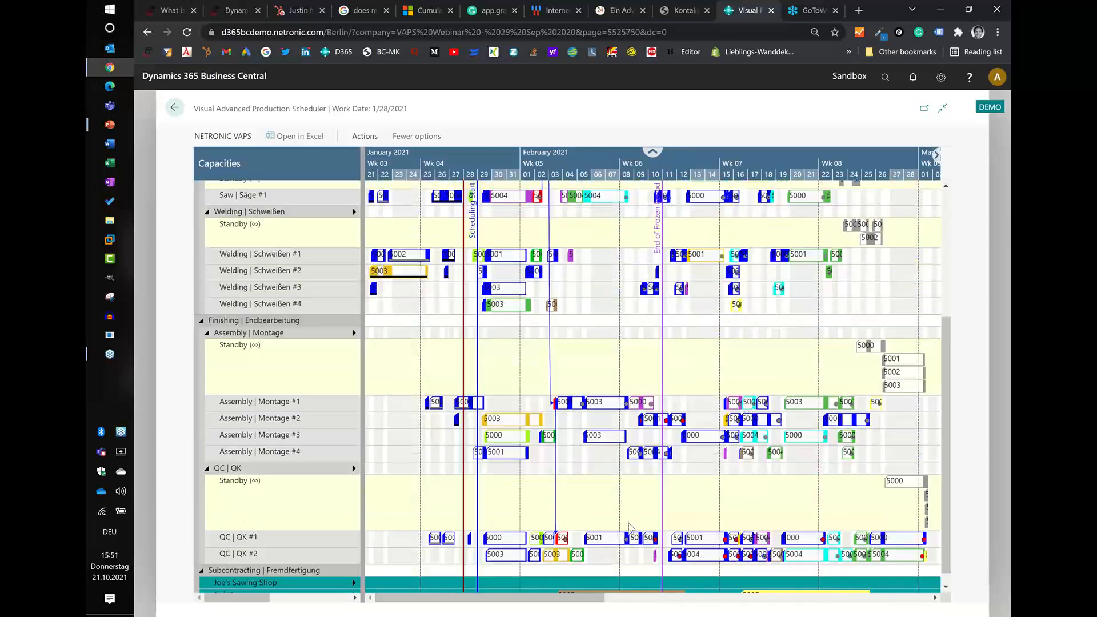
pyautogui.scroll(4, 565, 526)
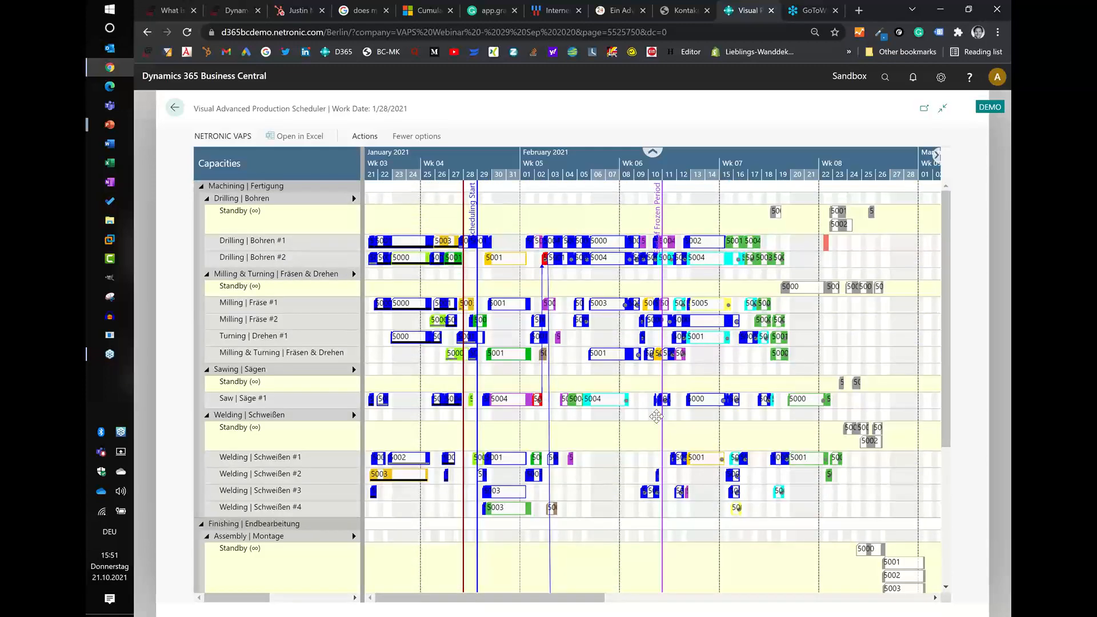
pyautogui.scroll(-2, 658, 421)
pyautogui.scroll(-3, 658, 421)
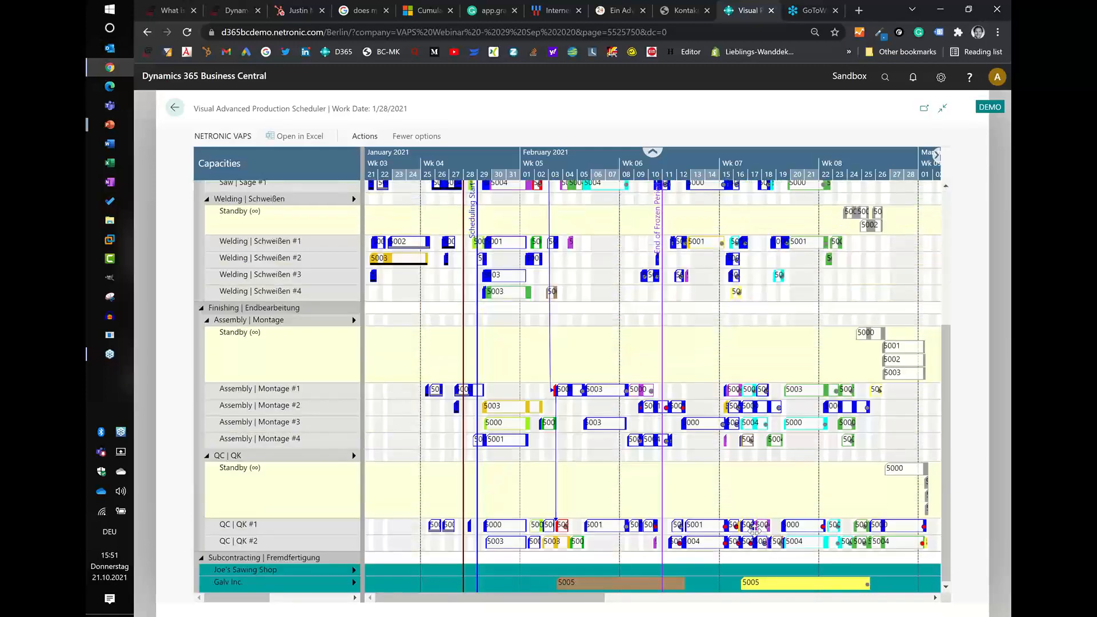
pyautogui.moveTo(750, 532)
pyautogui.scroll(2, 558, 159)
pyautogui.scroll(2, 573, 162)
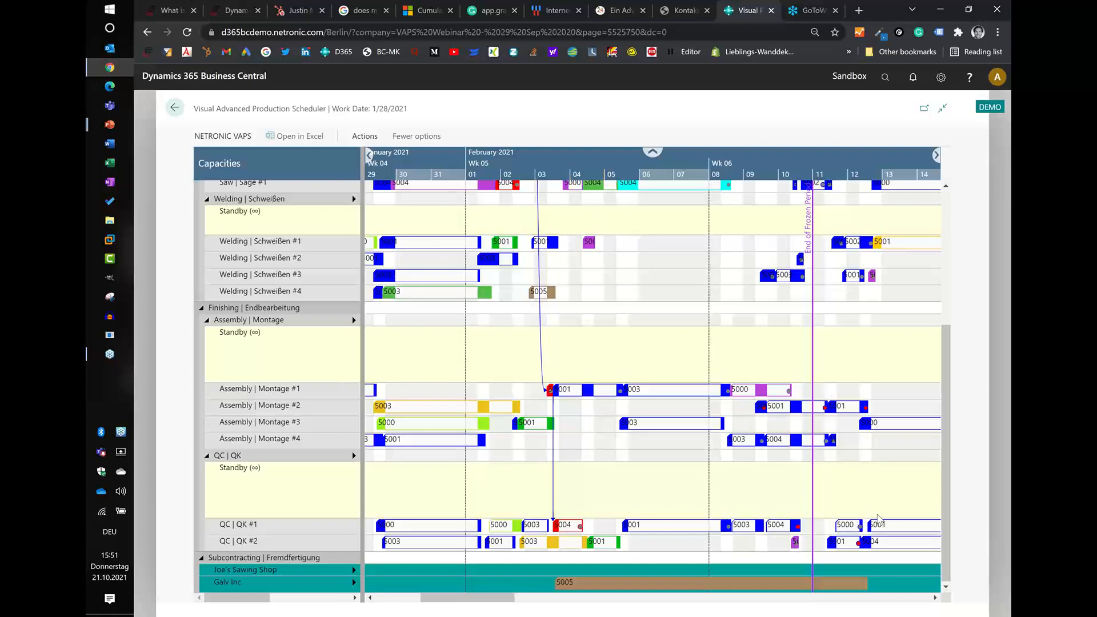
# - Undo the successor scheduling of the red Saw #1 operation
pyautogui.scroll(3, 413, 183)
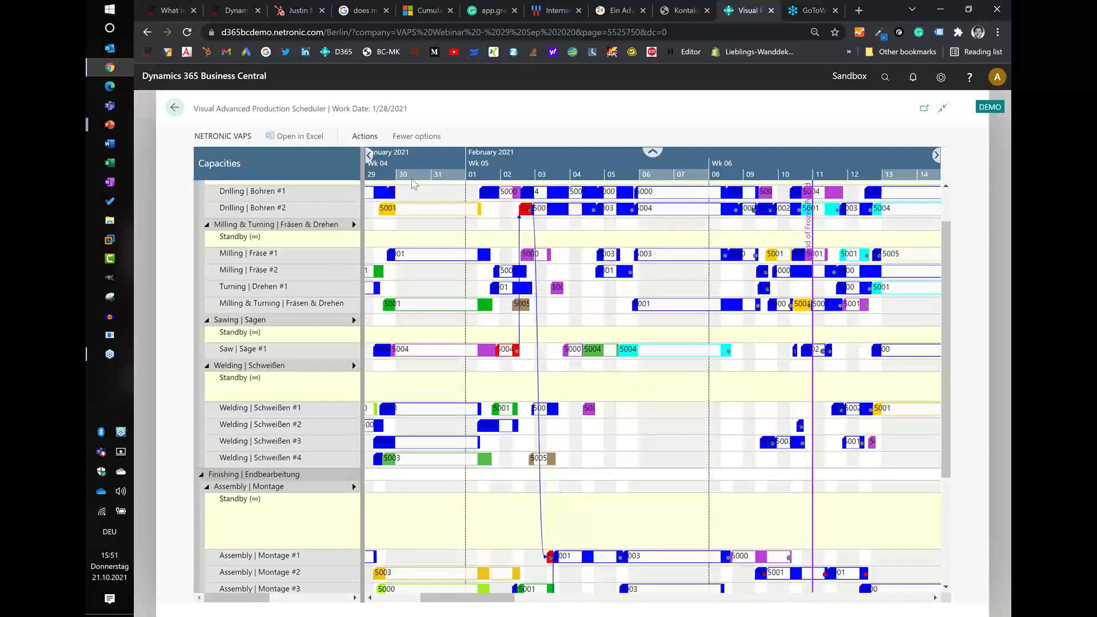
pyautogui.scroll(2, 414, 183)
pyautogui.click(365, 136)
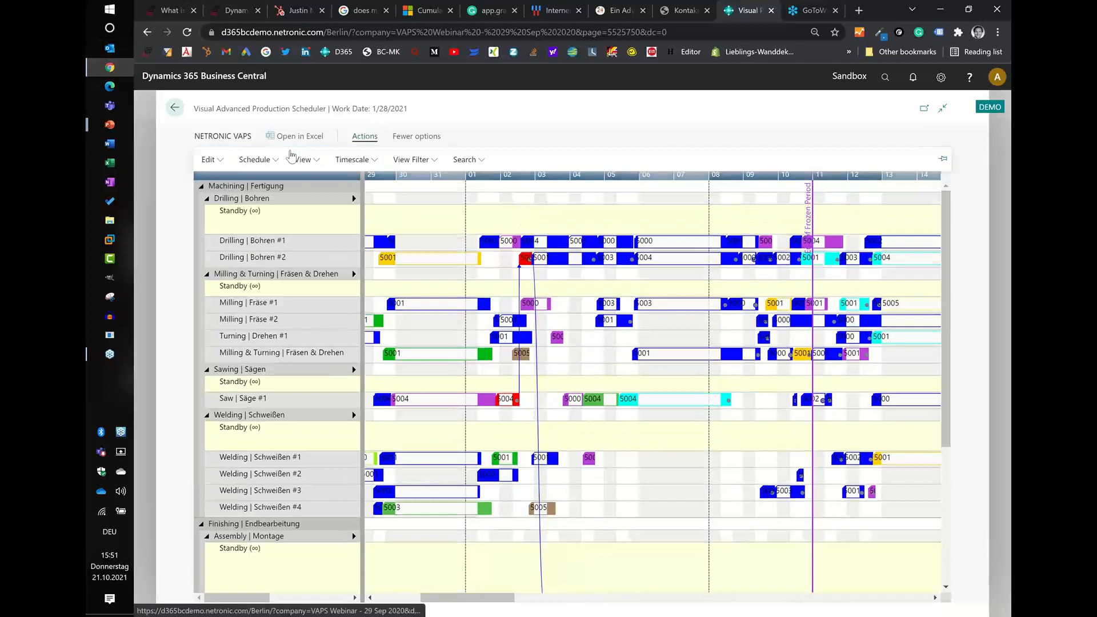
pyautogui.click(208, 162)
pyautogui.click(222, 182)
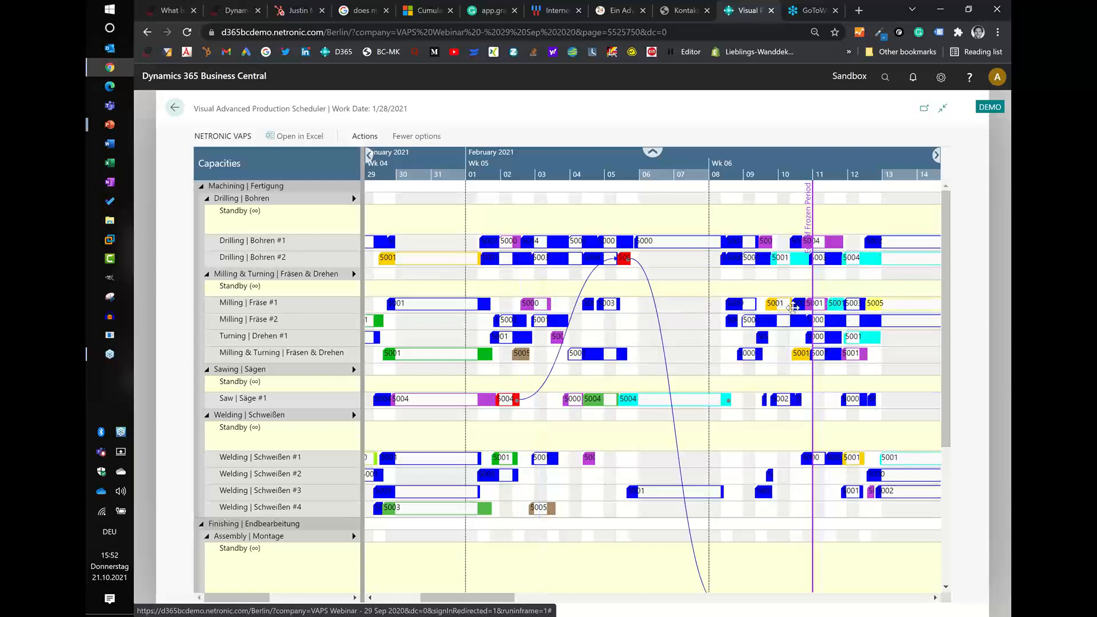
# - Examine the red order's path from sawing and drilling to assembly and QC in the overall schedule
pyautogui.scroll(-3, 780, 260)
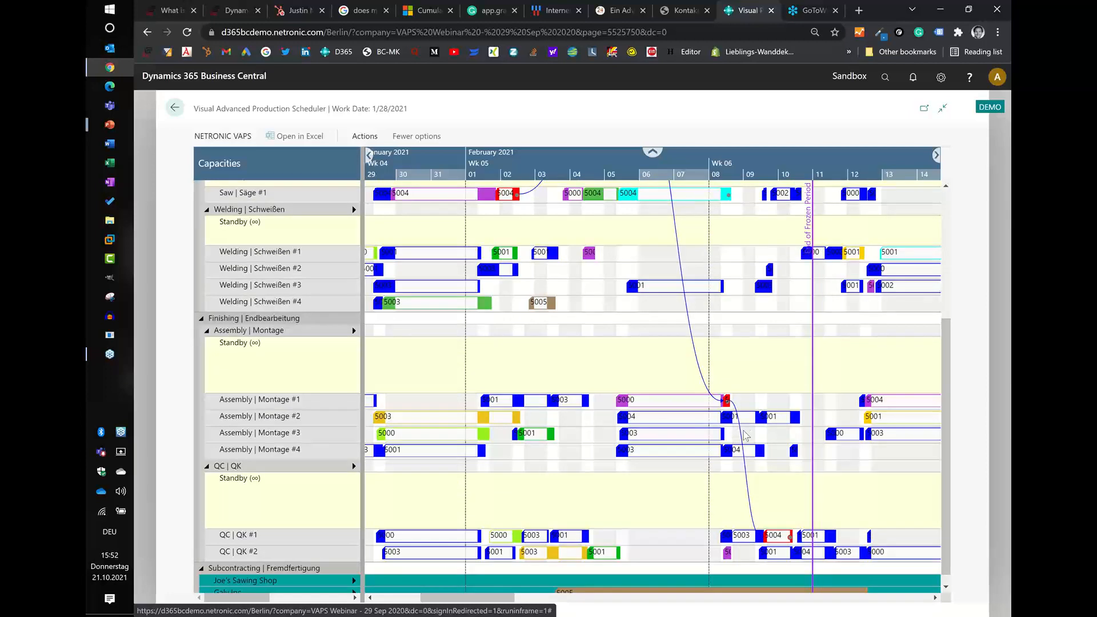
pyautogui.scroll(4, 775, 543)
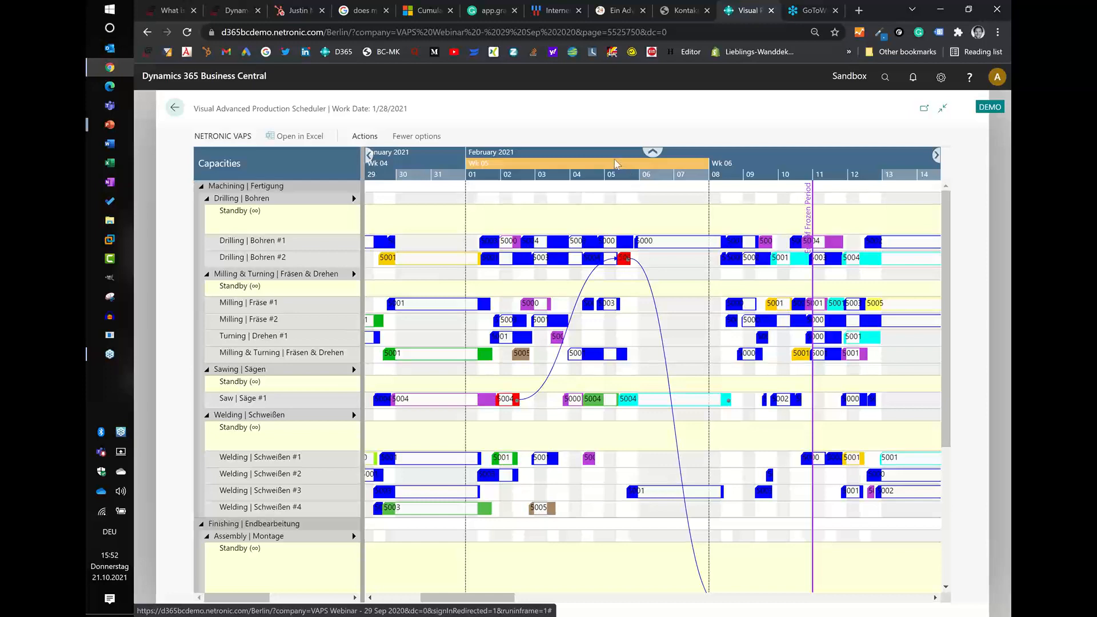
pyautogui.scroll(-3, 617, 164)
pyautogui.scroll(-2, 617, 164)
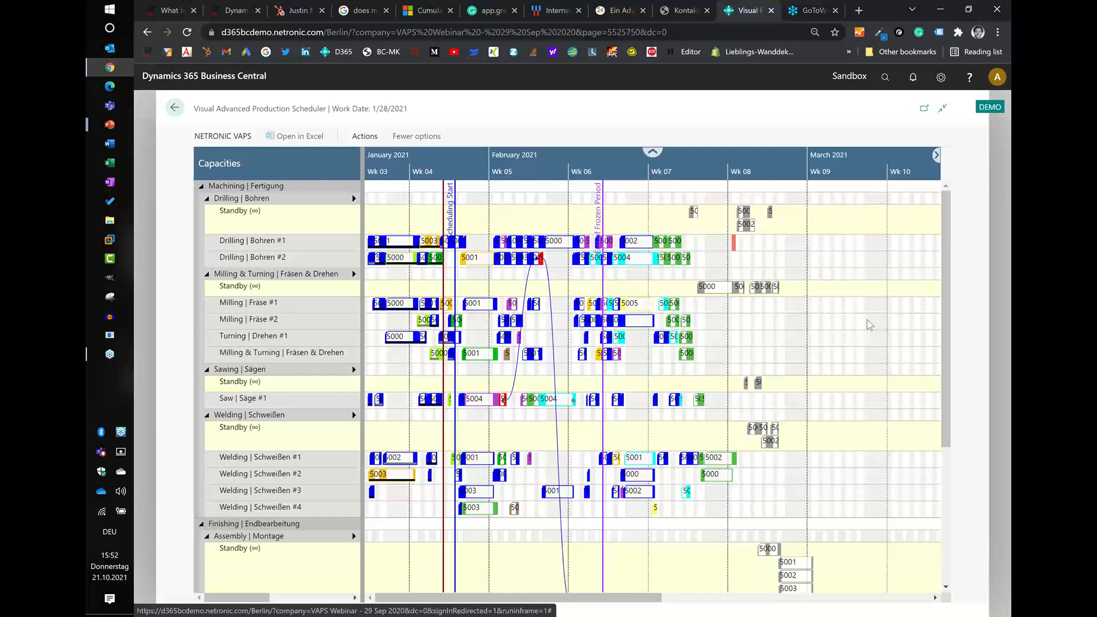
pyautogui.scroll(-5, 869, 325)
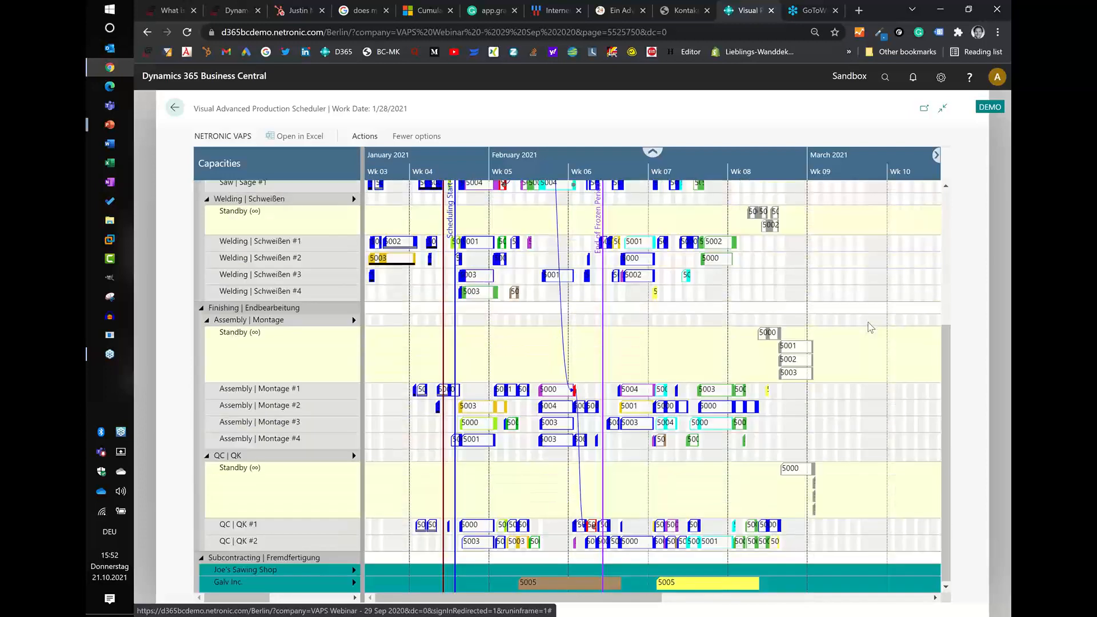
pyautogui.scroll(5, 895, 303)
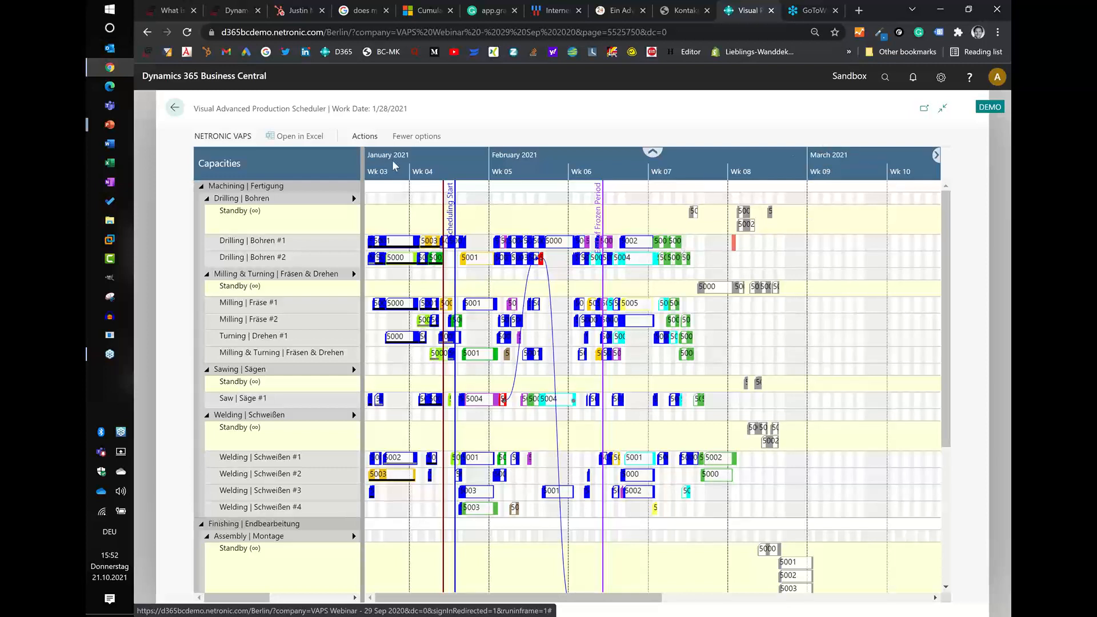
# - Schedule the standby operations onto the machine centers and review the resulting plan from drilling through QC
pyautogui.click(364, 136)
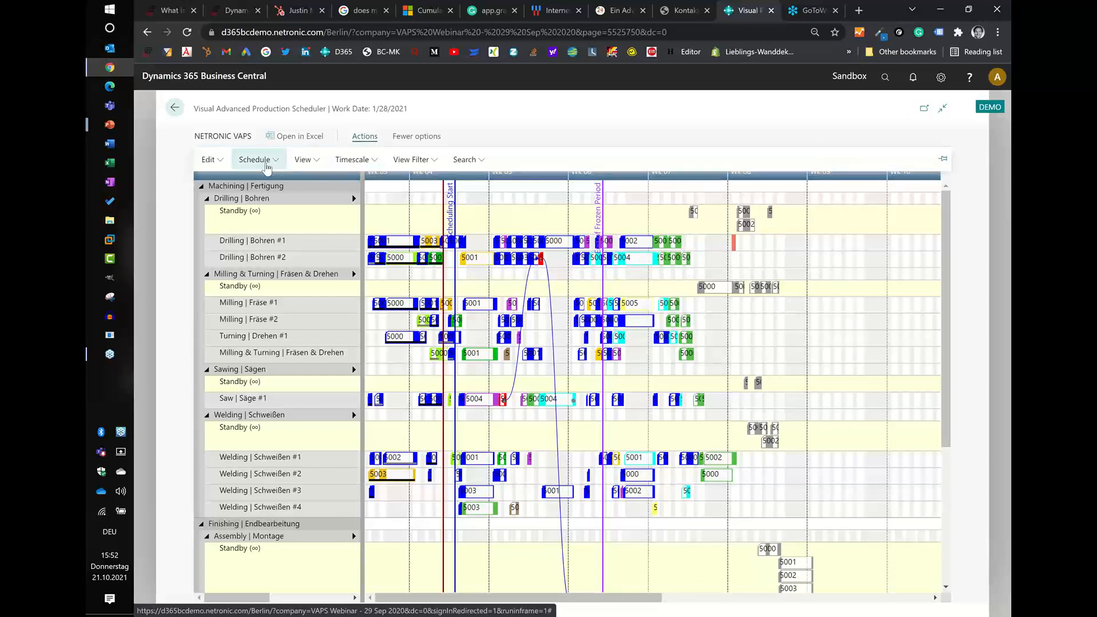
pyautogui.click(265, 163)
pyautogui.click(277, 212)
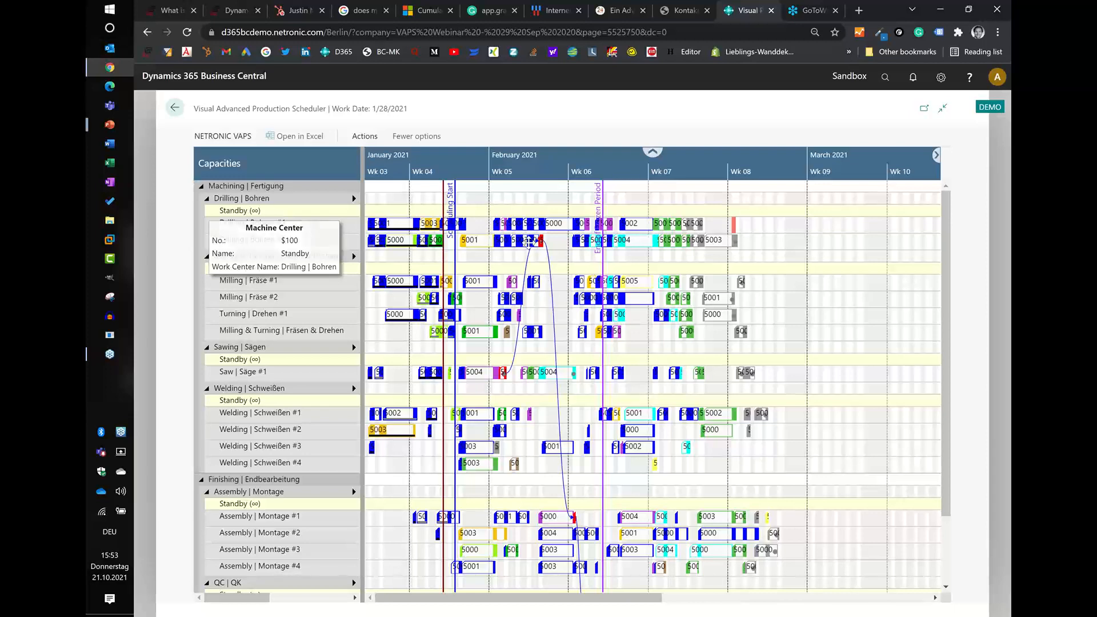
pyautogui.scroll(-3, 838, 355)
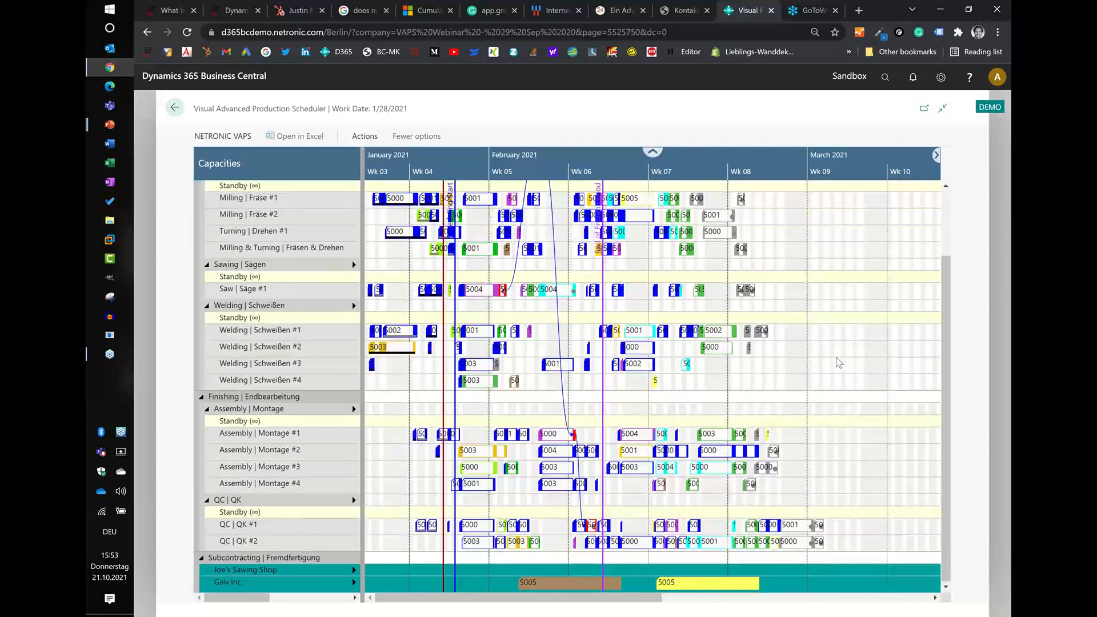
pyautogui.scroll(3, 836, 357)
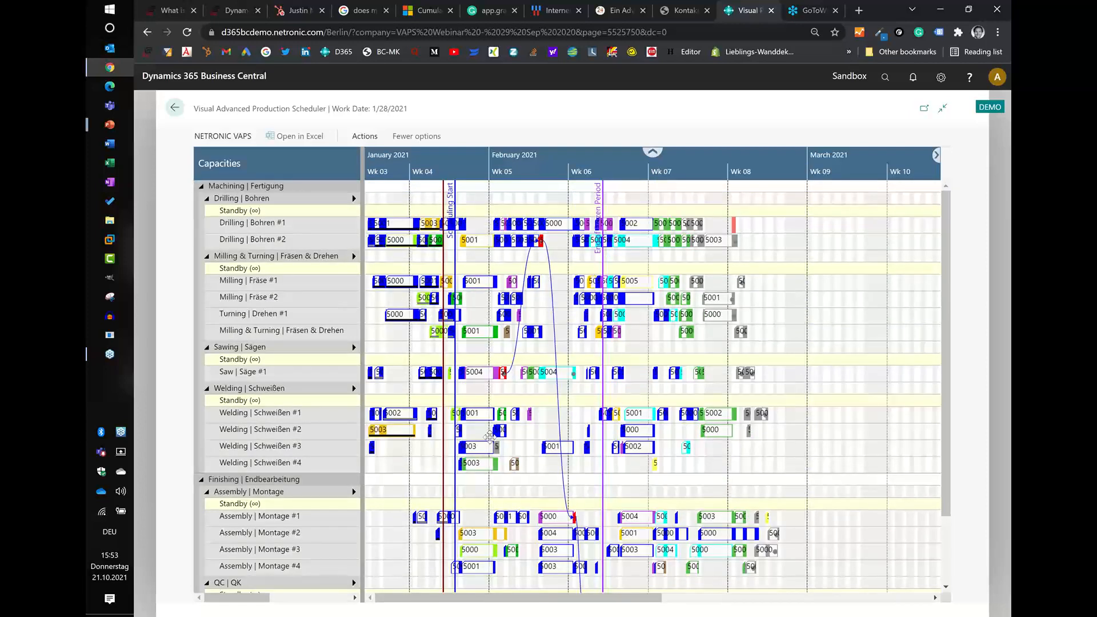
# - Show the grey 5002 operation on Drilling #2 in the Sales Order View and check the 5000 sales line against its required due date
pyautogui.scroll(3, 694, 182)
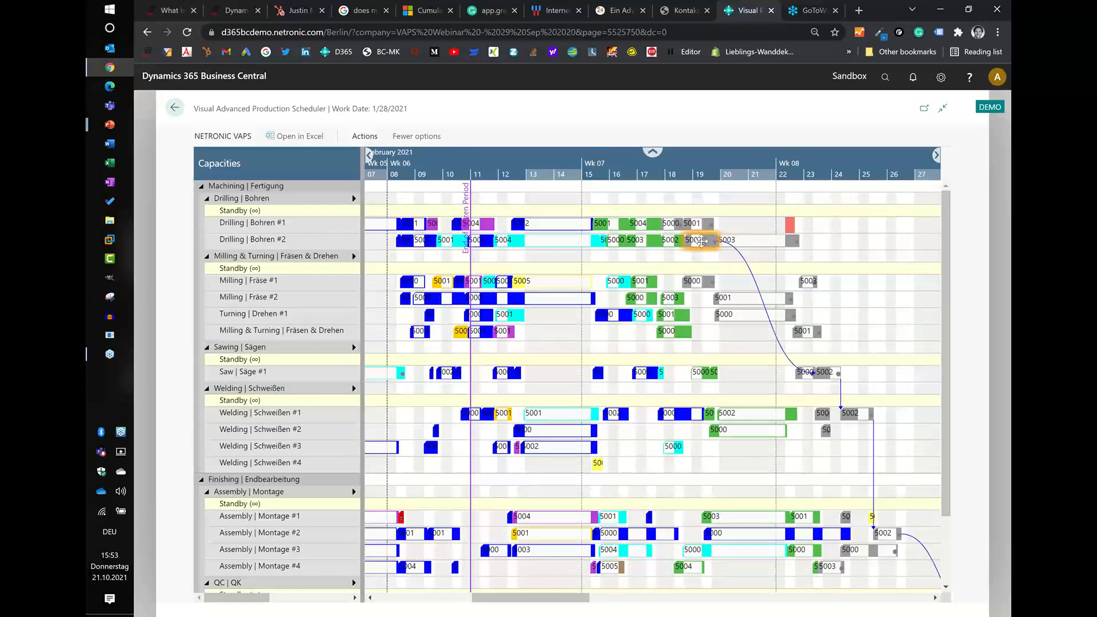
pyautogui.rightClick(702, 243)
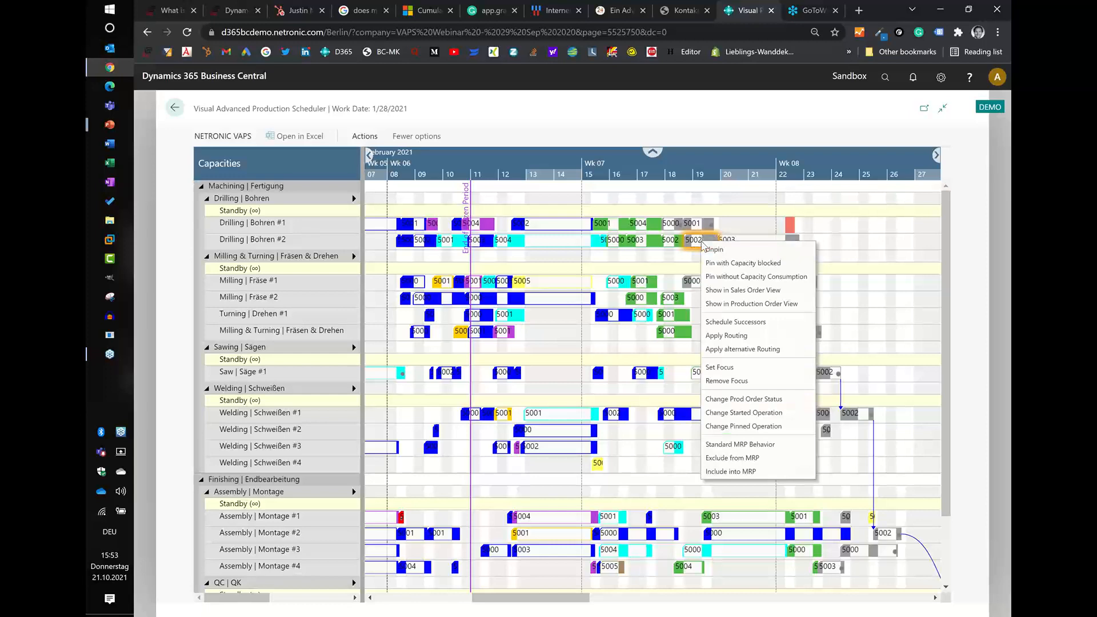
pyautogui.click(736, 291)
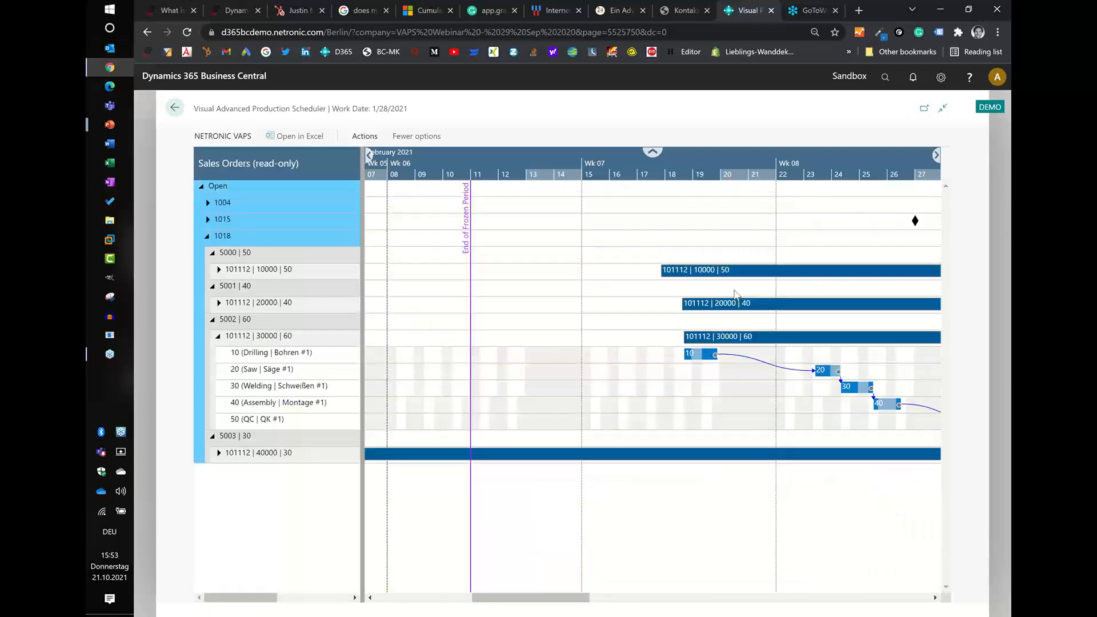
pyautogui.scroll(-1, 672, 170)
pyautogui.scroll(-1, 672, 170)
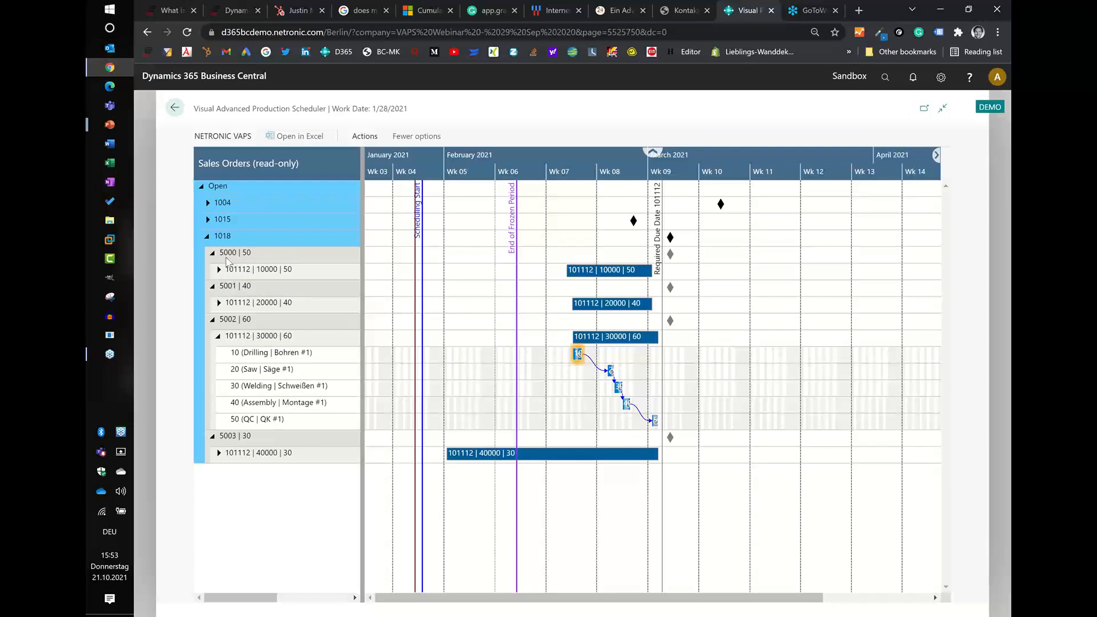
pyautogui.moveTo(229, 258)
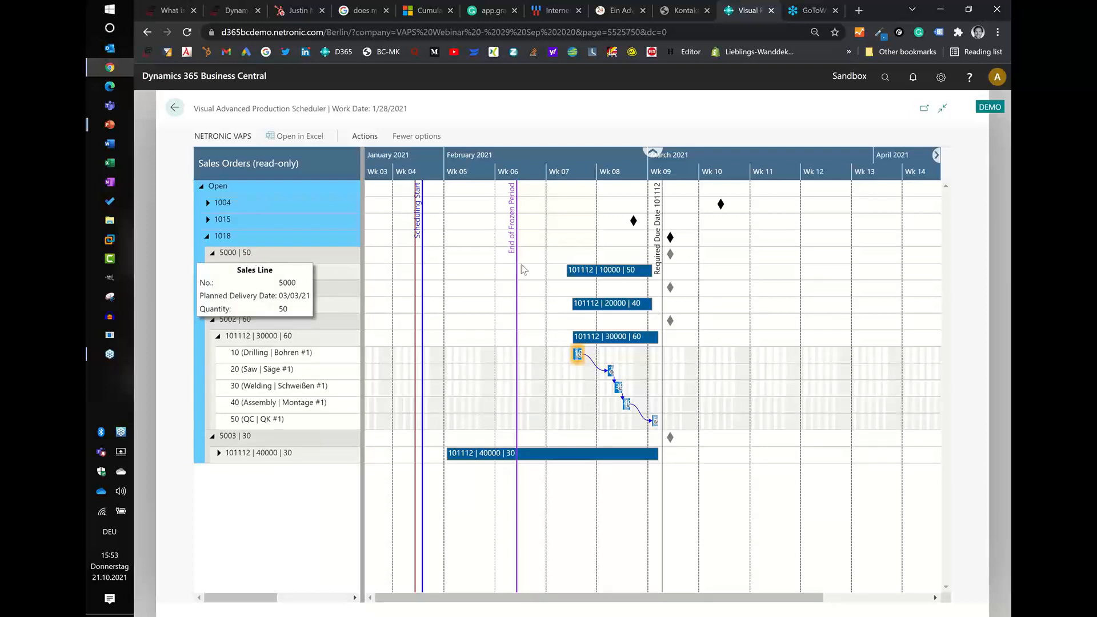
pyautogui.moveTo(574, 280)
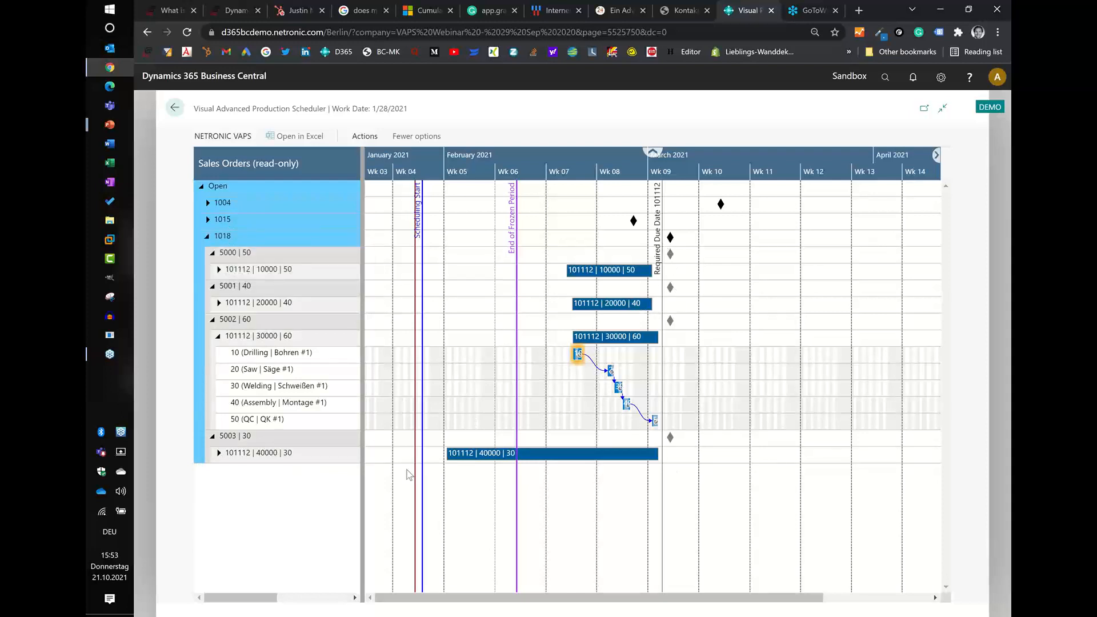
# - Expand the production order under sales line 5003 and show its operation 10 (Welding #1) in the Capacity View
pyautogui.click(219, 453)
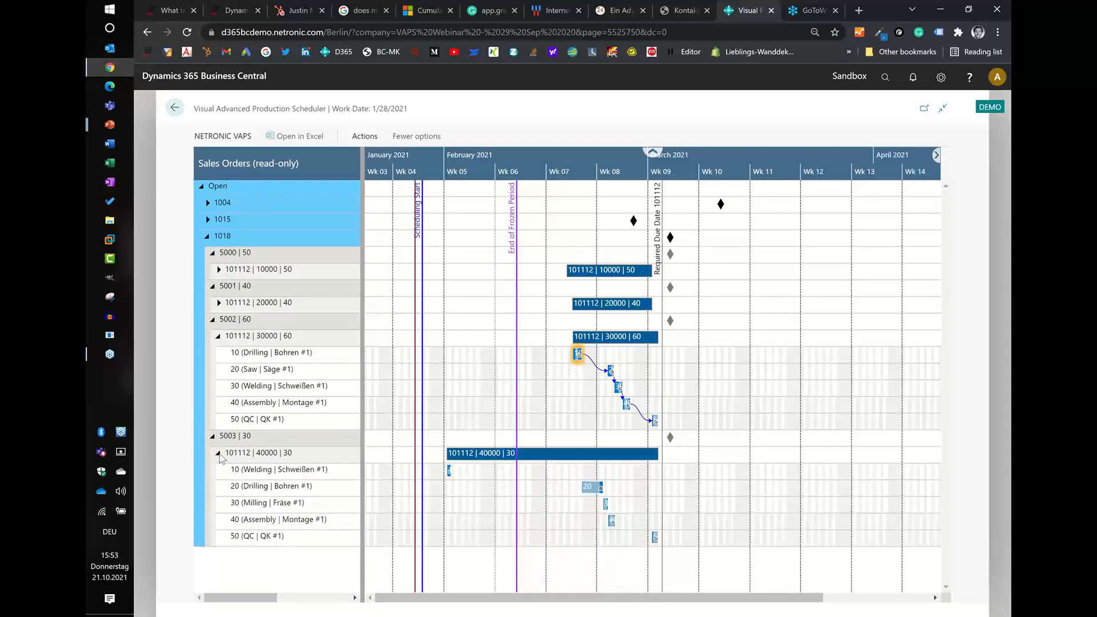
pyautogui.click(449, 472)
pyautogui.rightClick(450, 474)
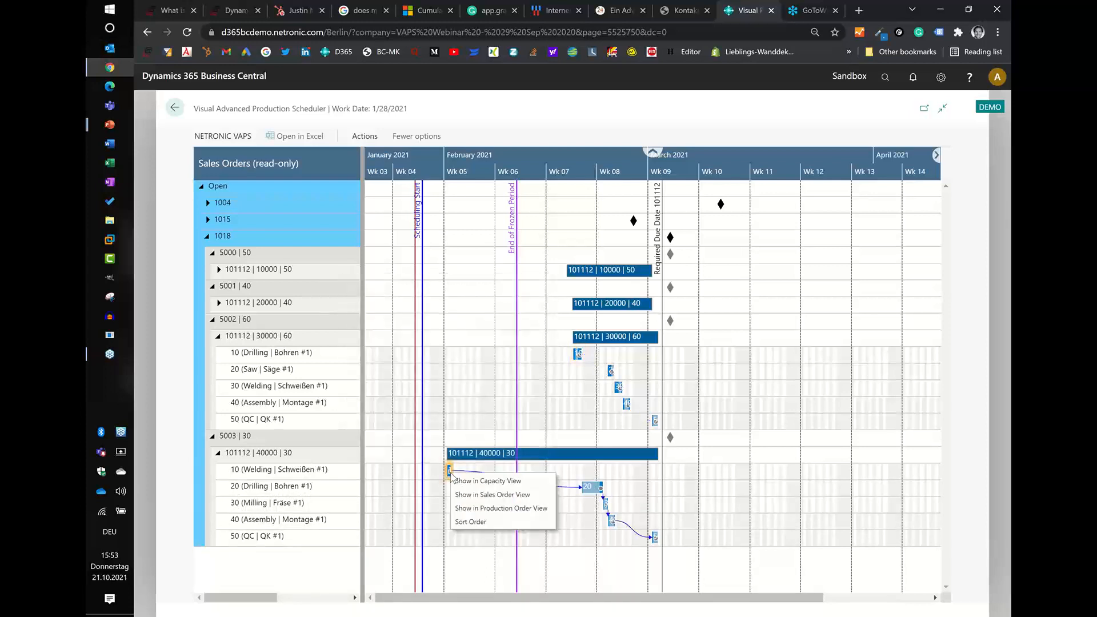
pyautogui.click(468, 485)
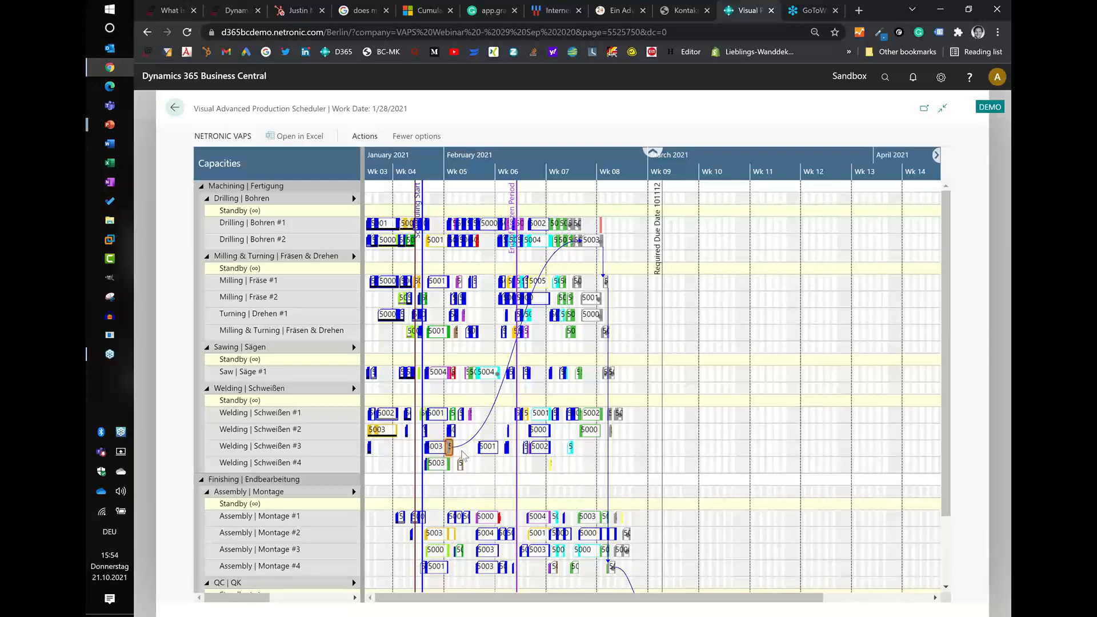
pyautogui.scroll(2, 459, 174)
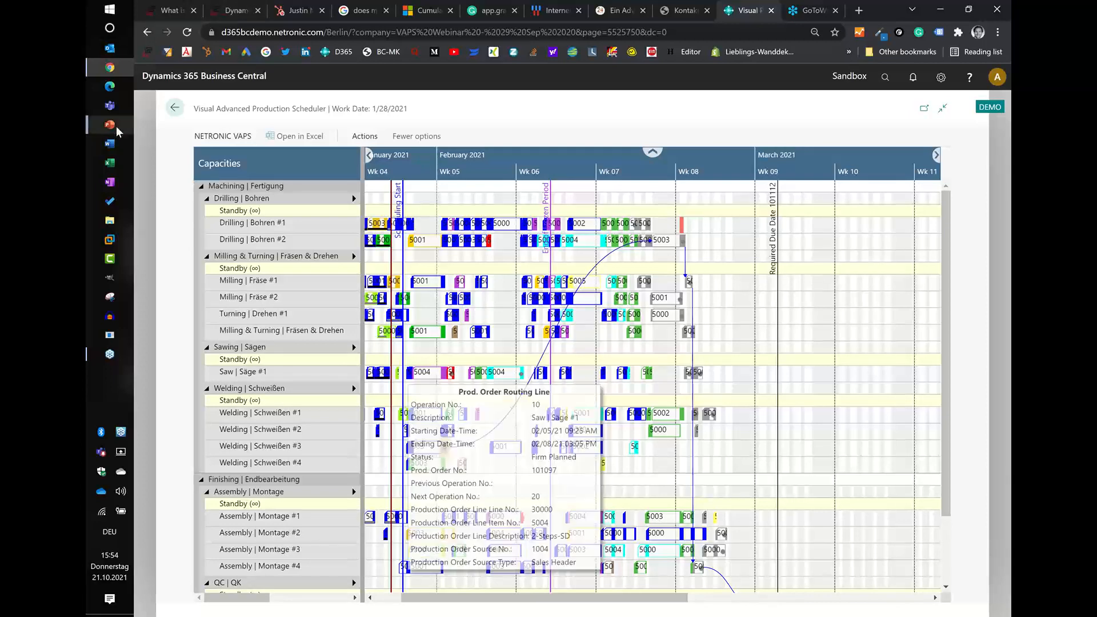
# - Switch to the PowerPoint slide show
pyautogui.moveTo(115, 127)
pyautogui.click(178, 183)
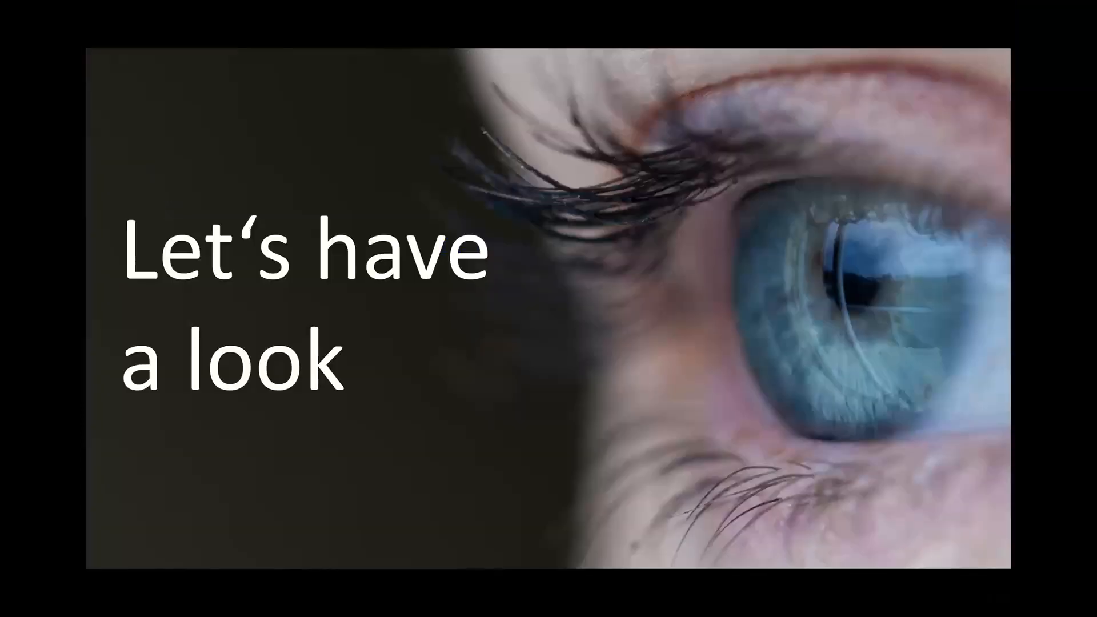